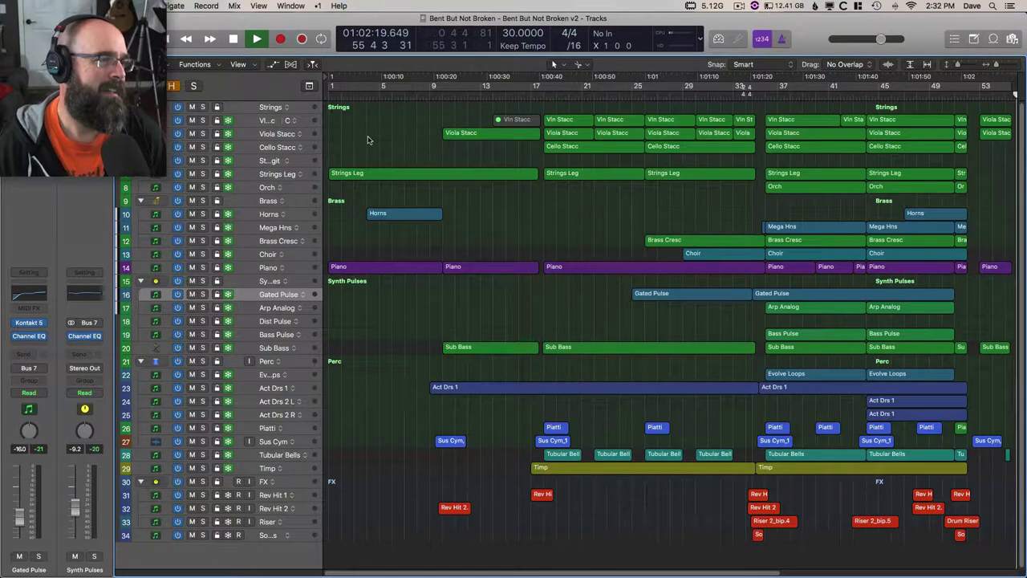
# - Solo the Piano track and play it from the beginning of the project
pyautogui.press('space')
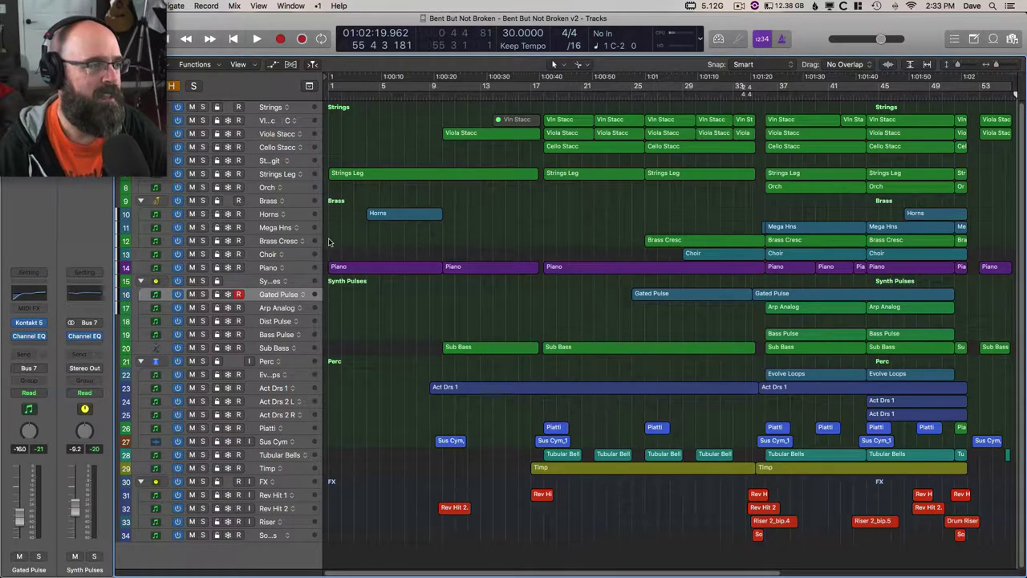
pyautogui.click(203, 267)
pyautogui.press('space')
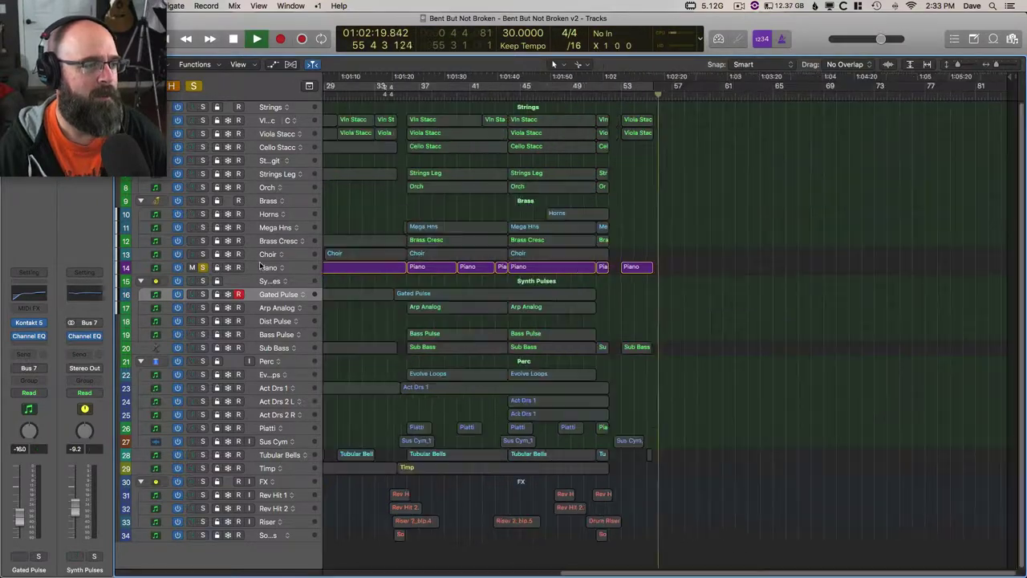
pyautogui.press('space')
pyautogui.press('Return')
pyautogui.press('space')
pyautogui.scroll(5, 415, 286)
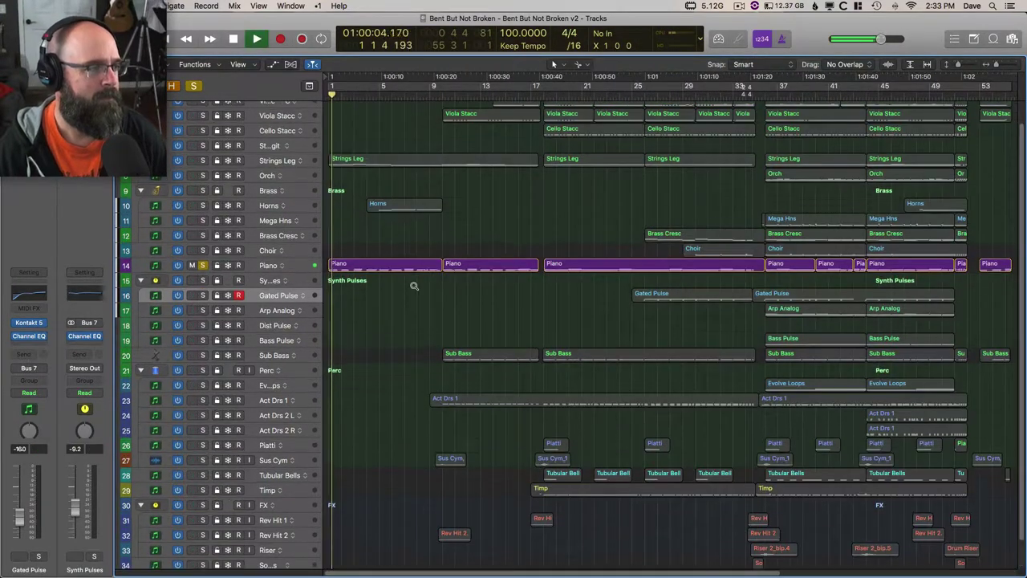
pyautogui.scroll(1, 414, 286)
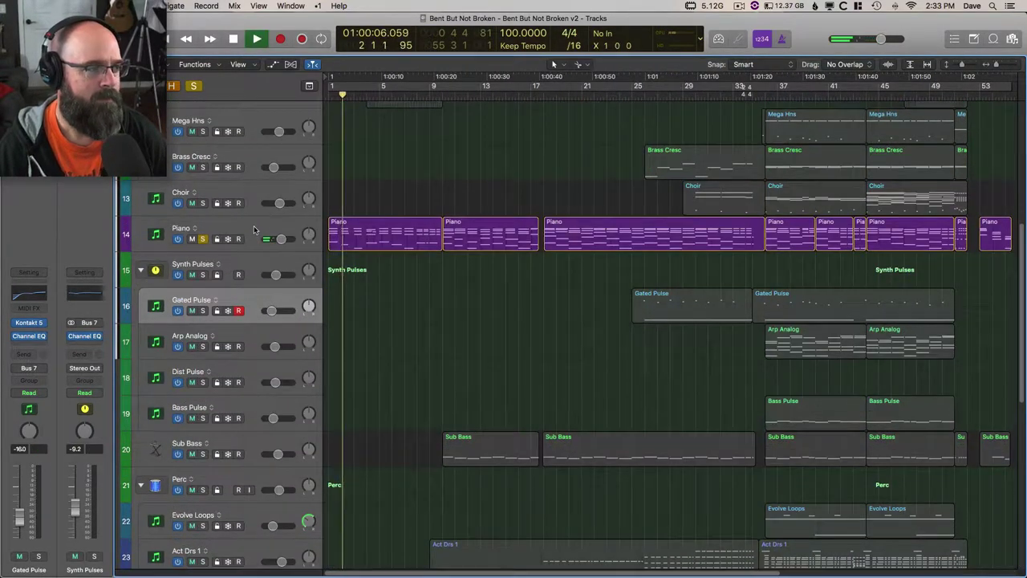
# - Open the Piano track's Kontakt instrument and audition the Alicias Keys and The Giant layers, individually and combined
pyautogui.click(254, 225)
pyautogui.click(30, 314)
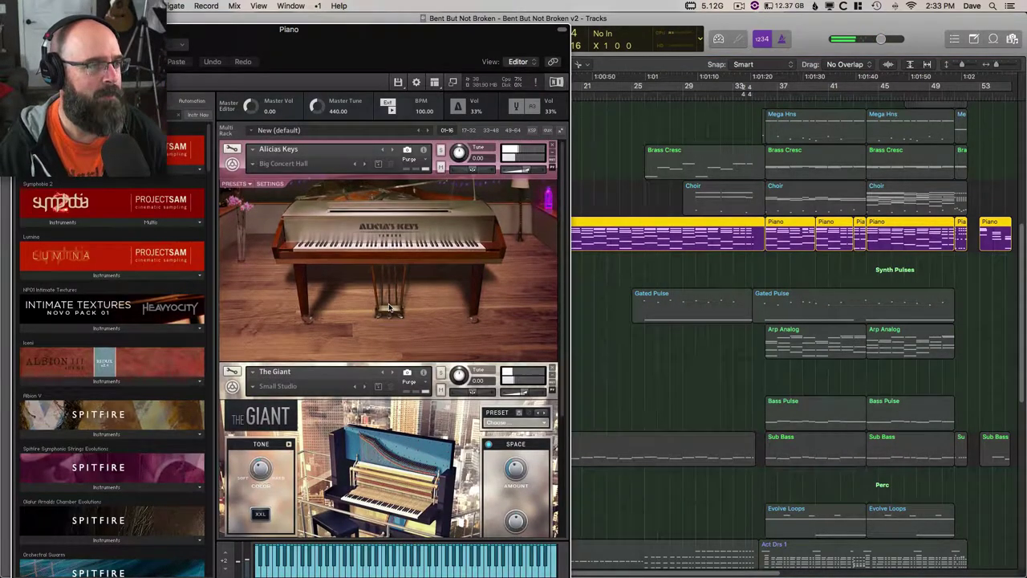
pyautogui.moveTo(440, 38); pyautogui.dragTo(869, 97)
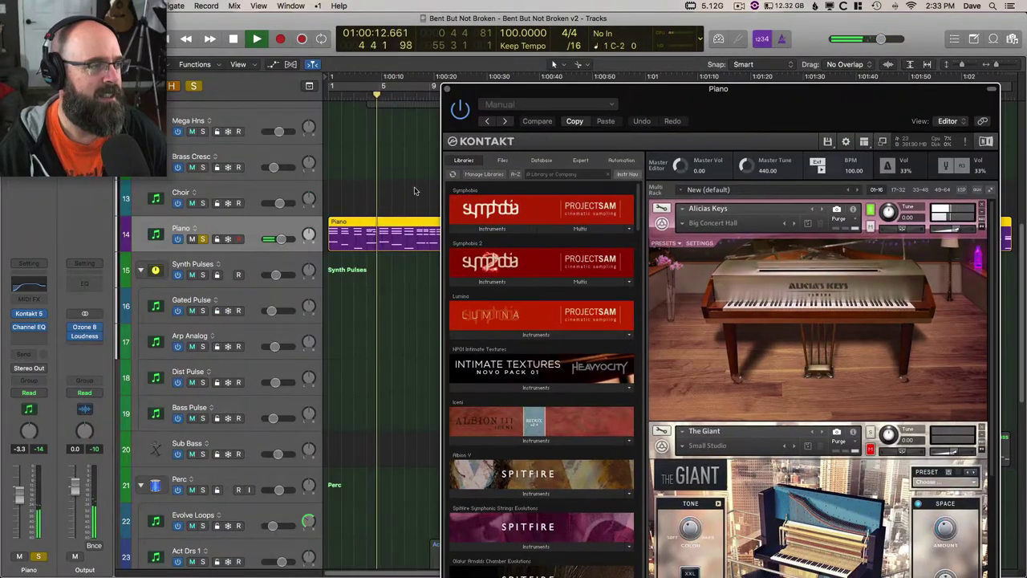
pyautogui.click(870, 434)
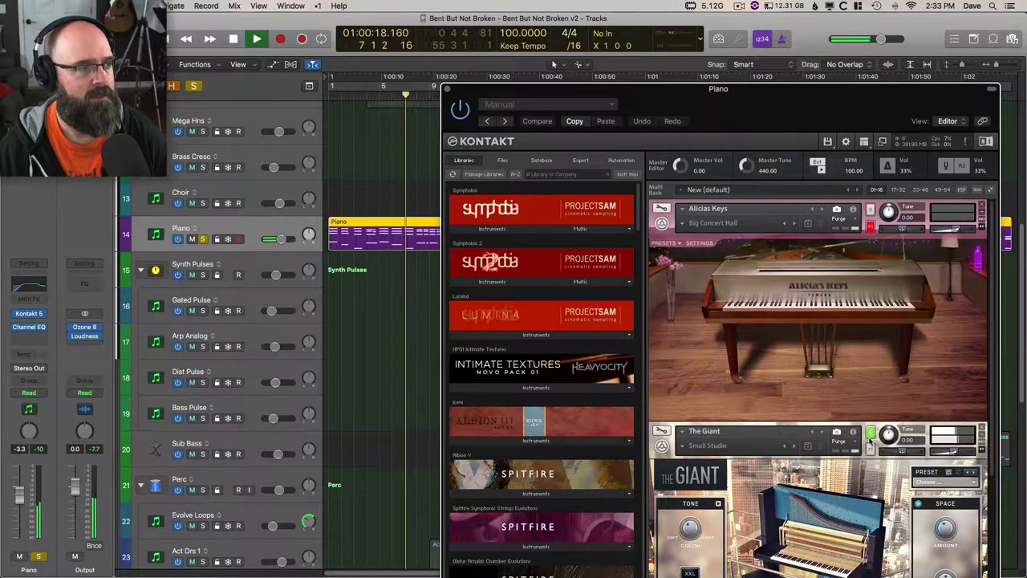
pyautogui.click(870, 433)
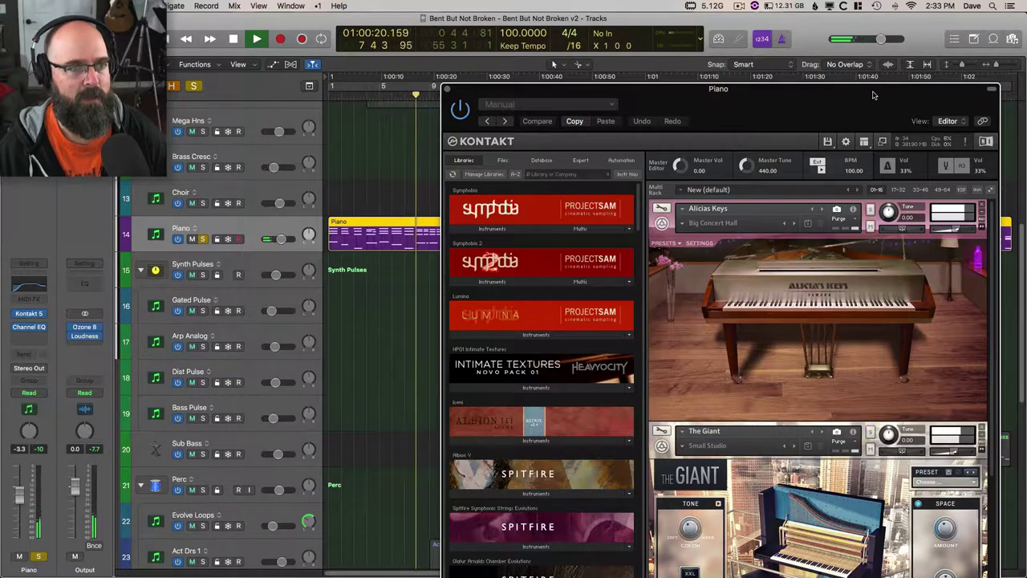
# - Inspect The Giant and Alicias Keys in the Kontakt rack during playback and close the instrument window
pyautogui.moveTo(803, 88); pyautogui.dragTo(680, 18)
pyautogui.scroll(-2, 736, 263)
pyautogui.scroll(-3, 737, 267)
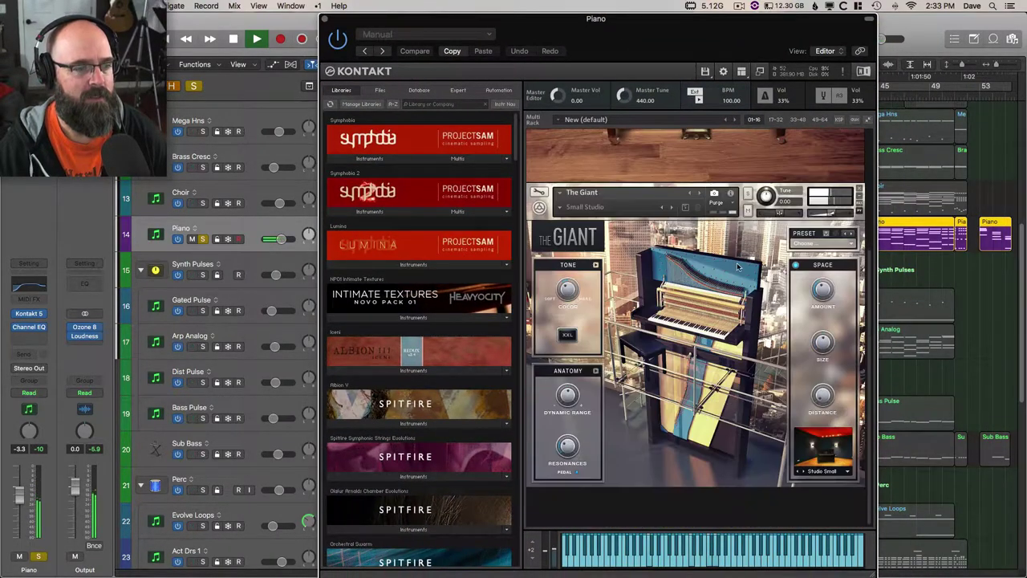
pyautogui.scroll(4, 736, 266)
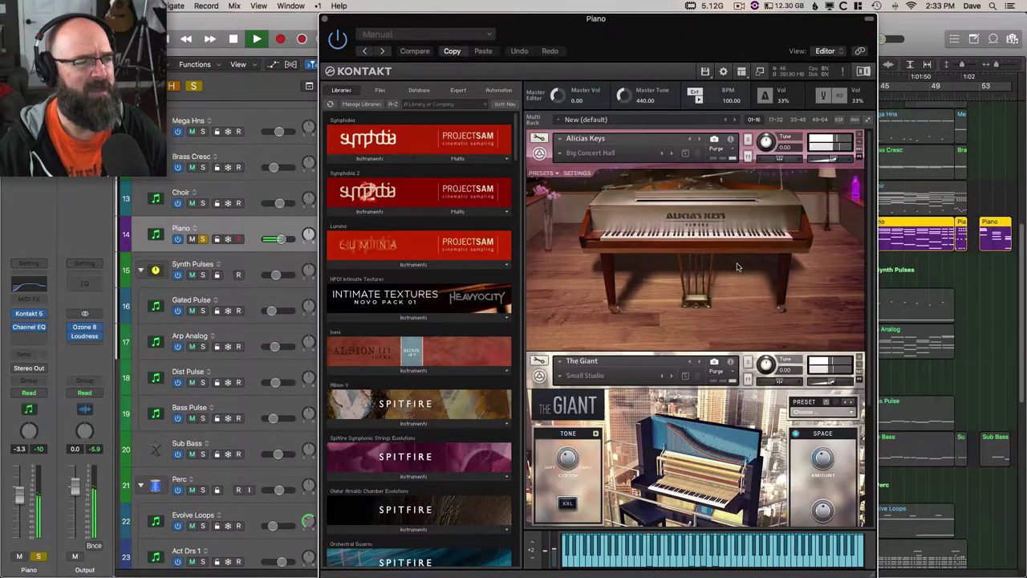
pyautogui.click(326, 20)
# - Solo the Strings Leg track alongside the Piano, play from the beginning and clear all solos
pyautogui.scroll(6, 445, 265)
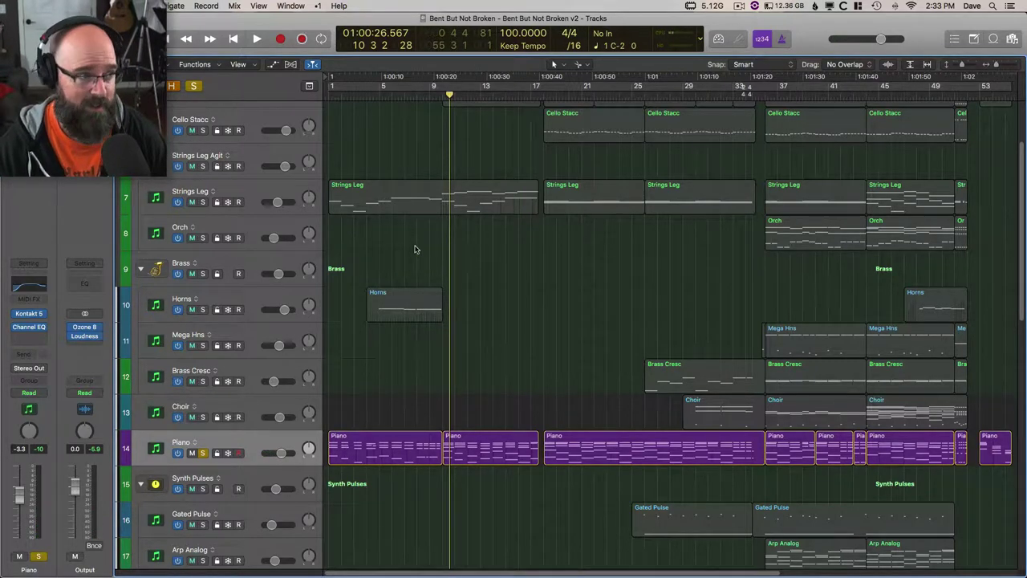
pyautogui.click(201, 203)
pyautogui.press('space')
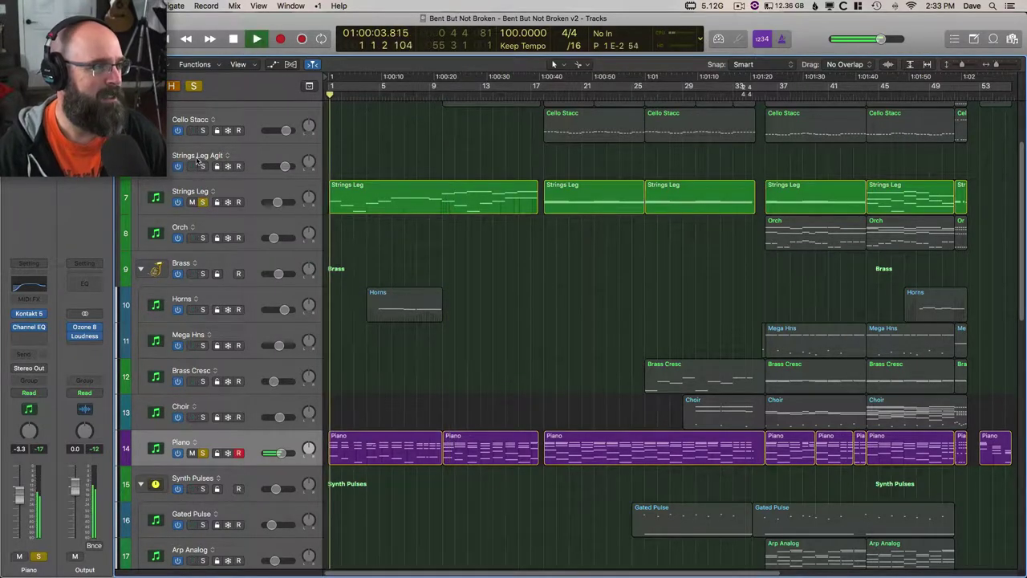
pyautogui.keyDown('alt'); pyautogui.click(202, 203); pyautogui.keyUp('alt')
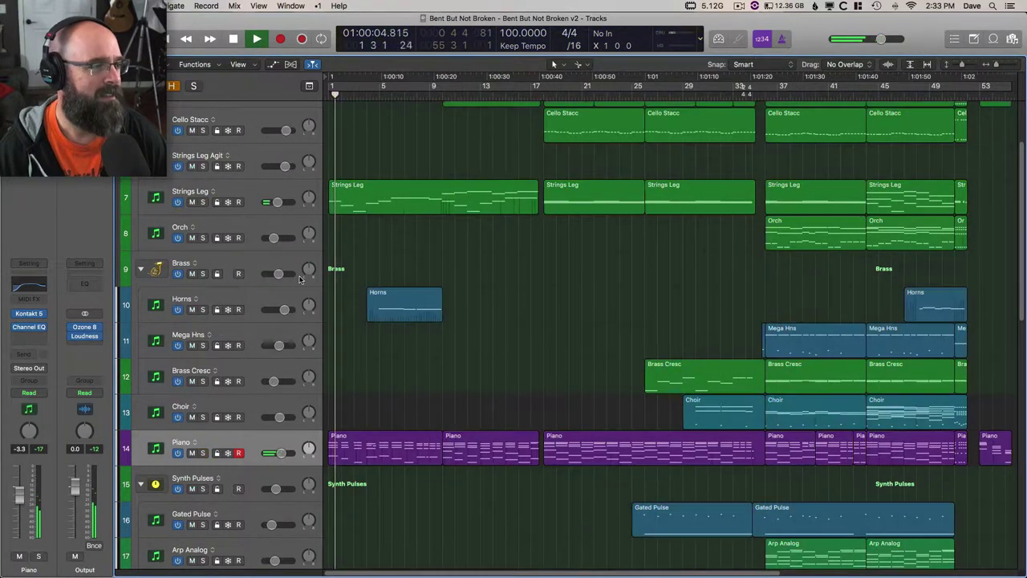
# - Solo the Horns track briefly, clear the solo and listen to the full mix up to bar 10
pyautogui.click(203, 310)
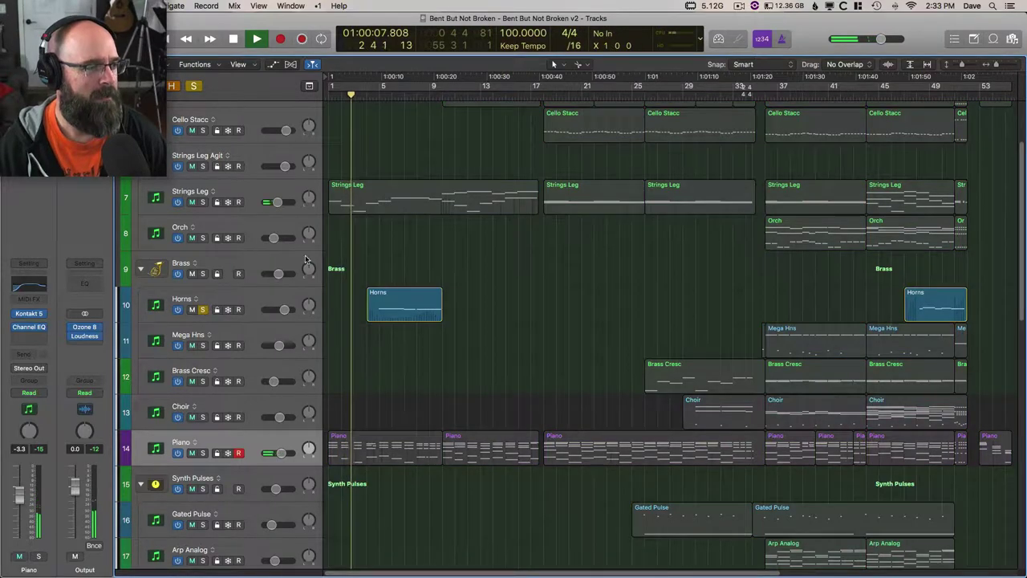
pyautogui.hotkey('ctrl', 's')
pyautogui.scroll(-10, 332, 287)
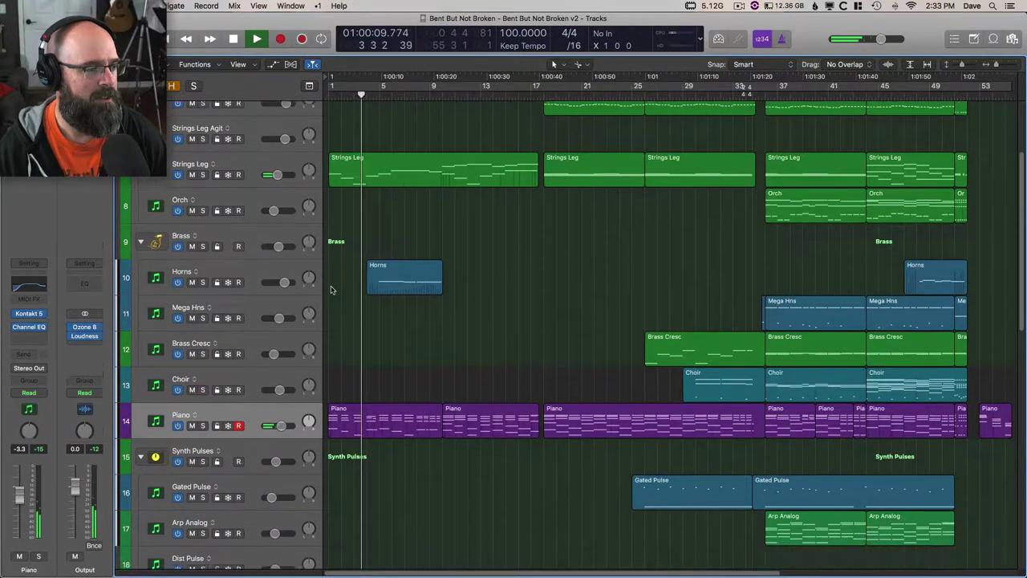
pyautogui.scroll(7, 331, 289)
pyautogui.scroll(3, 331, 290)
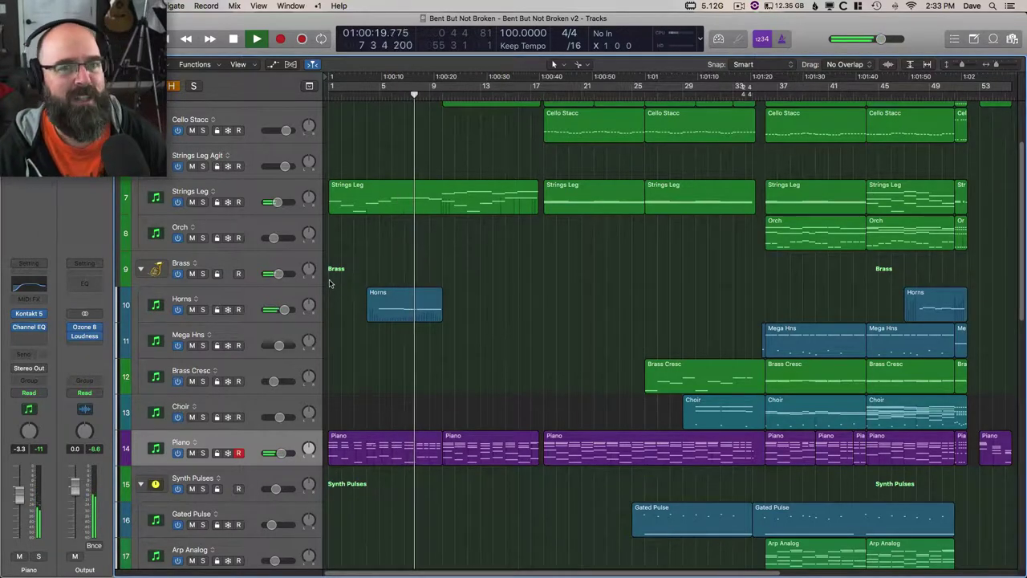
pyautogui.scroll(3, 373, 267)
pyautogui.scroll(1, 372, 267)
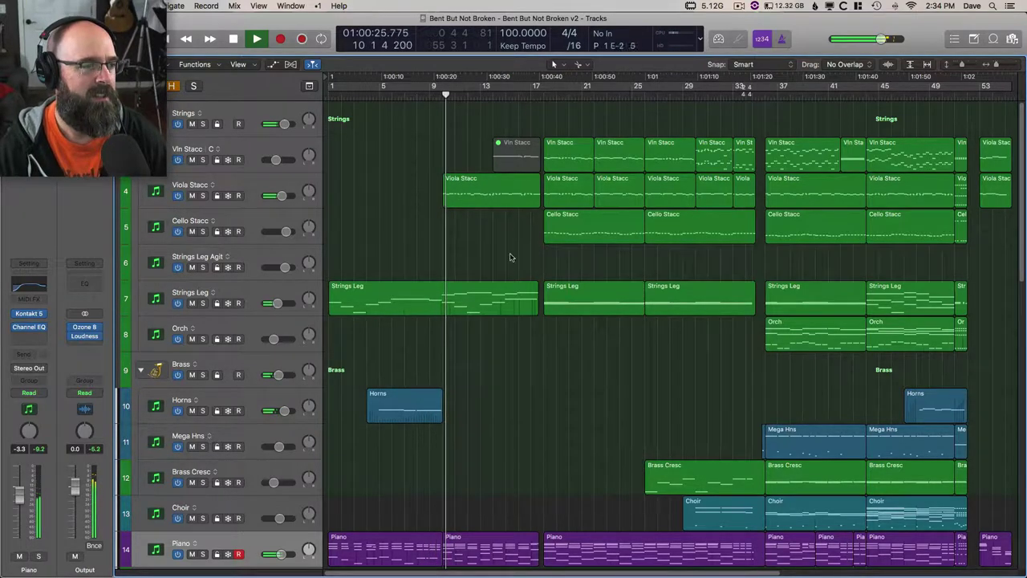
# - Place the playhead at bar 10, open the first Viola Stacc region in the Piano Roll and play from there
pyautogui.press('space')
pyautogui.click(442, 96)
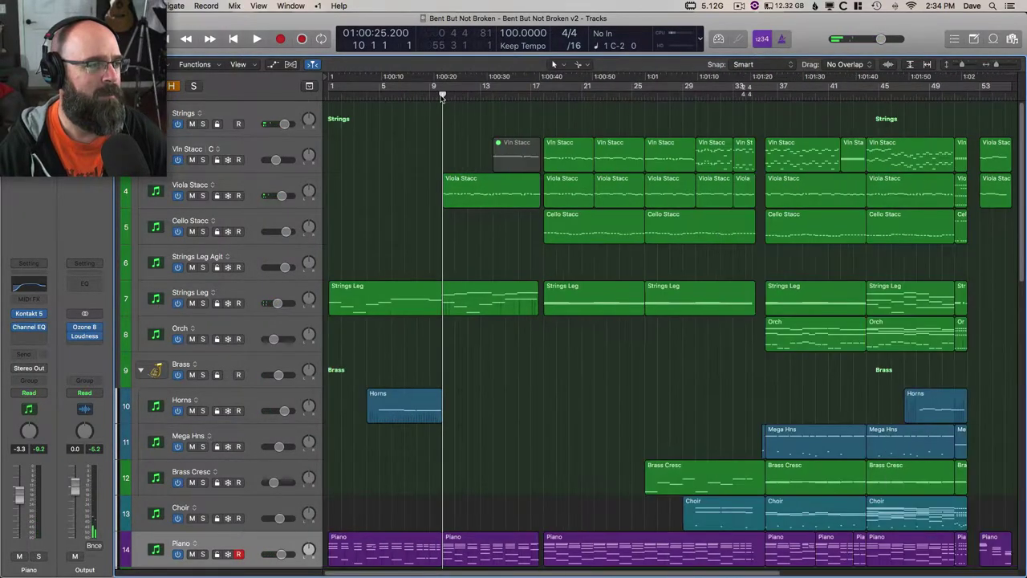
pyautogui.click(456, 193)
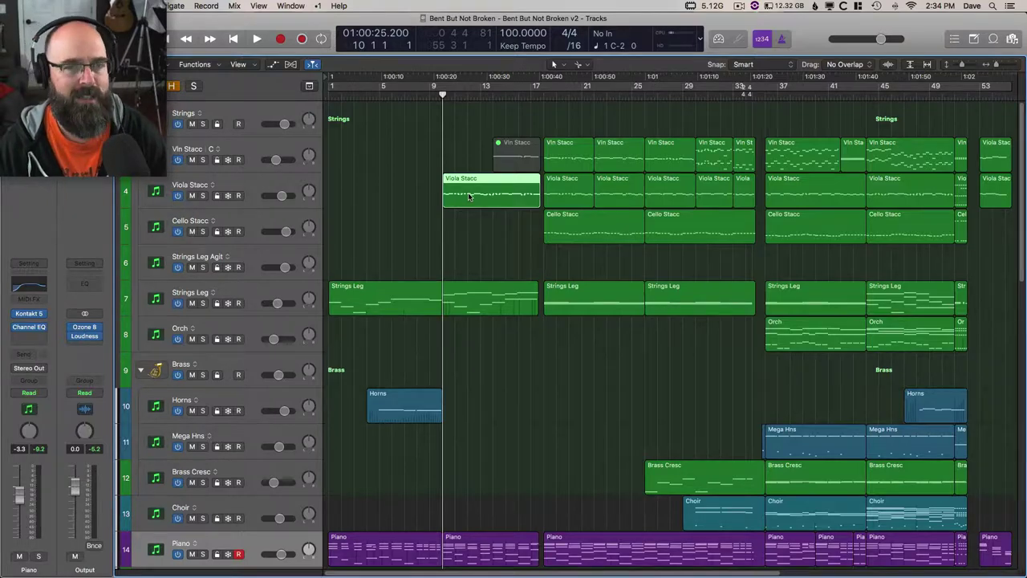
pyautogui.doubleClick(469, 196)
pyautogui.scroll(2, 620, 525)
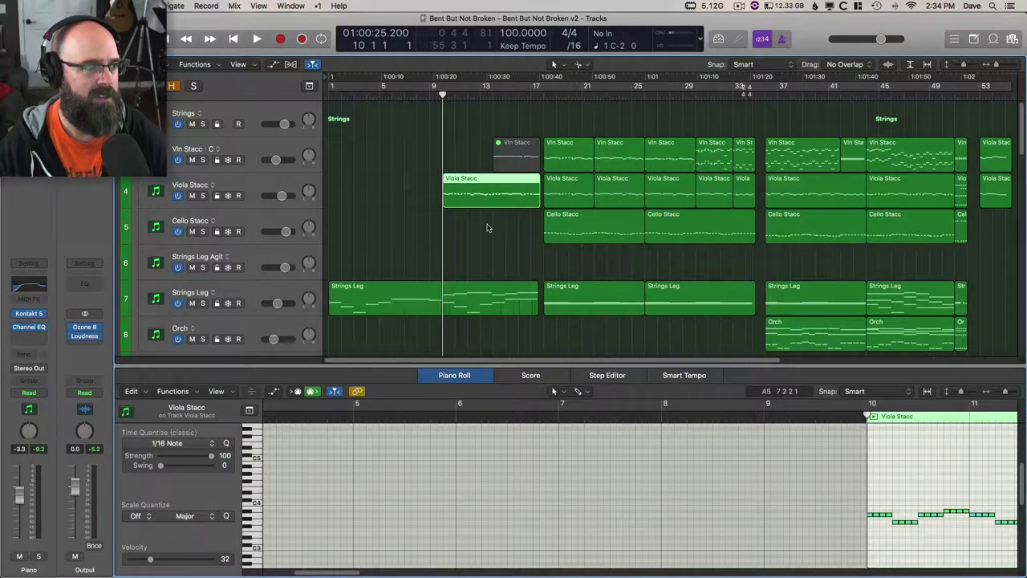
pyautogui.press('space')
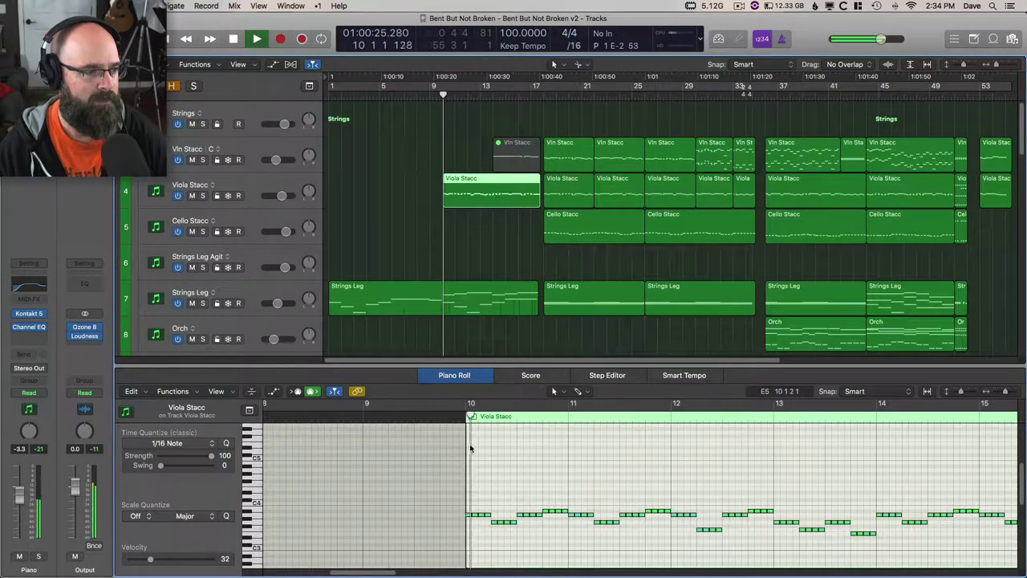
# - Solo the Viola Stacc track, open its Kontakt instrument and solo the 3 String Ensemble Short Notes layer
pyautogui.click(249, 180)
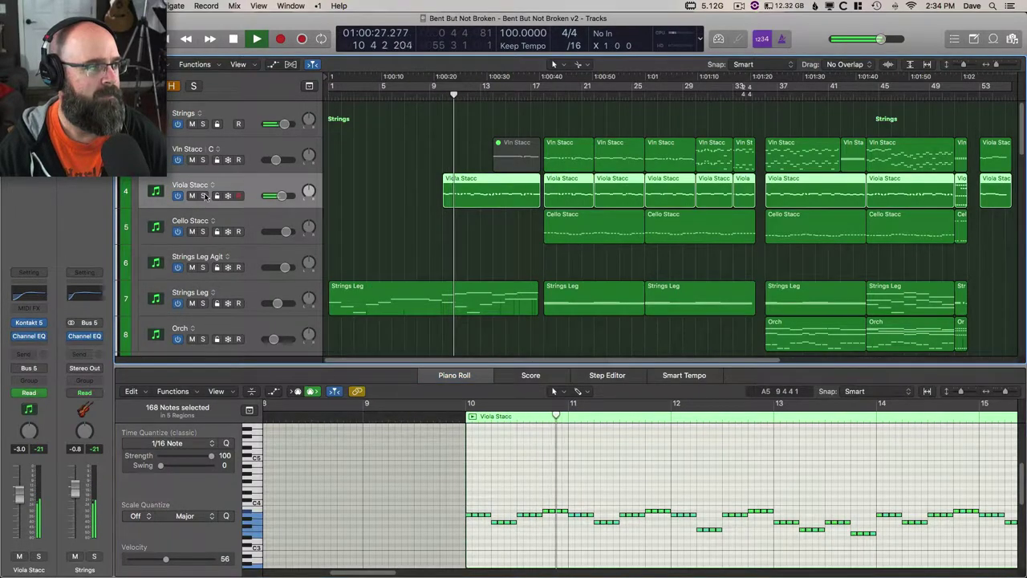
pyautogui.press('s')
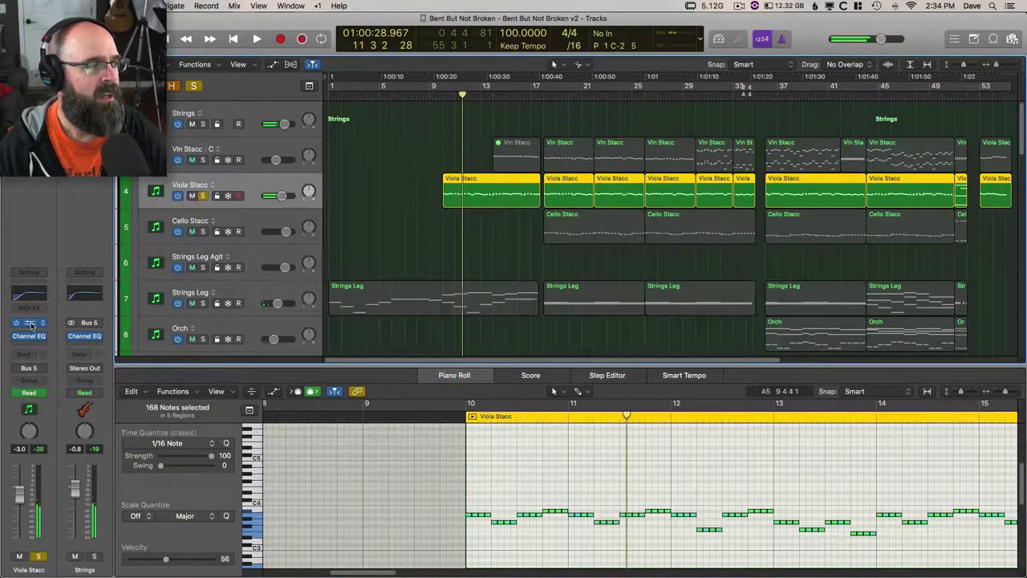
pyautogui.click(29, 325)
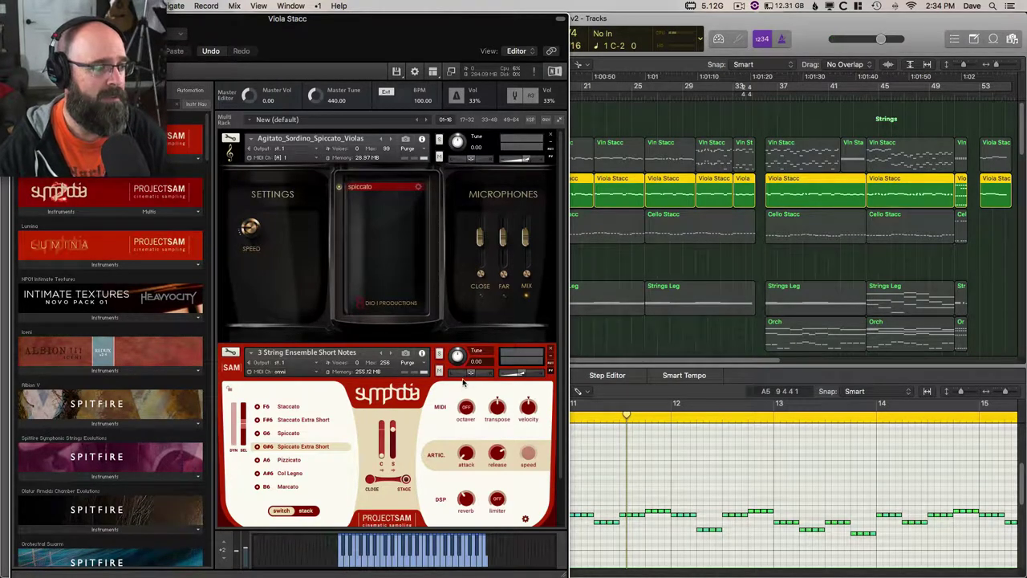
pyautogui.click(440, 353)
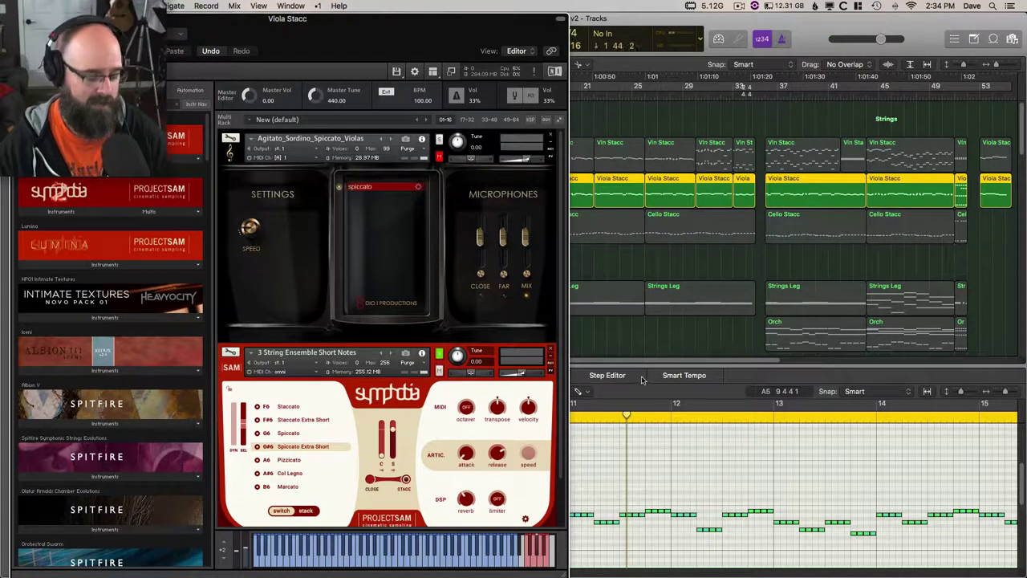
# - Close and reopen the Viola Stacc instrument window and examine both of its Kontakt layers
pyautogui.press('super+w')
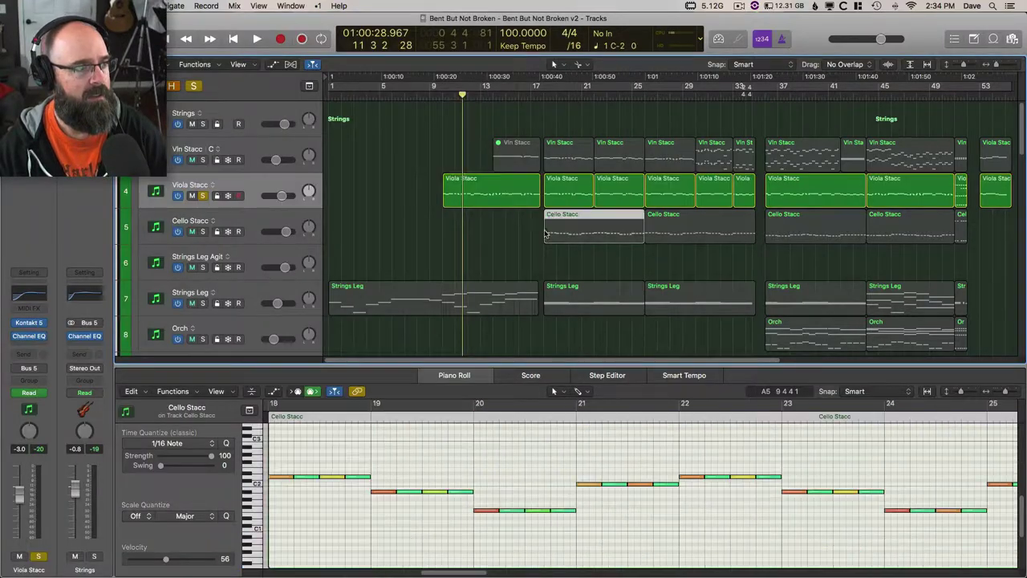
pyautogui.click(516, 191)
pyautogui.press('v')
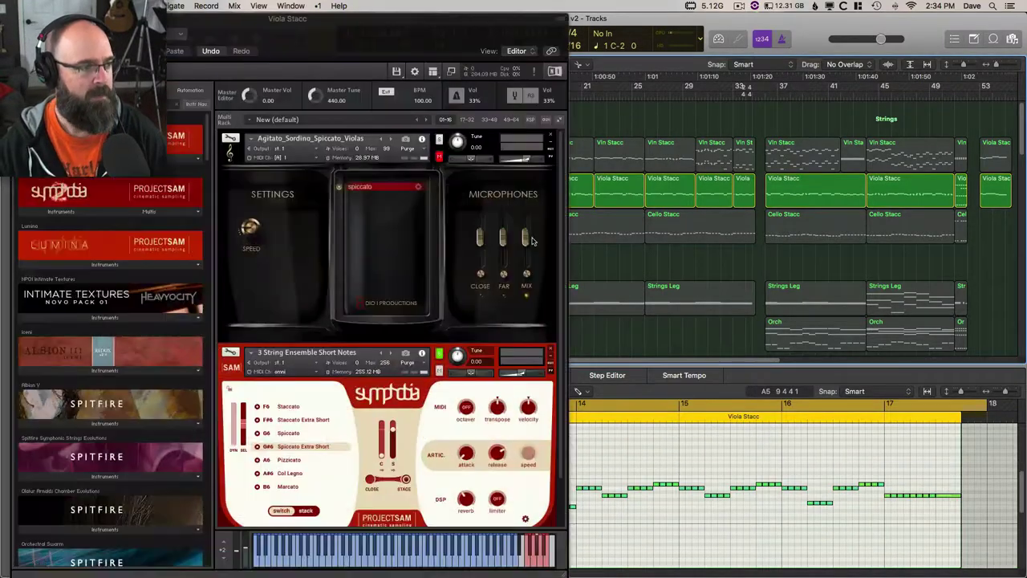
pyautogui.scroll(-3, 487, 363)
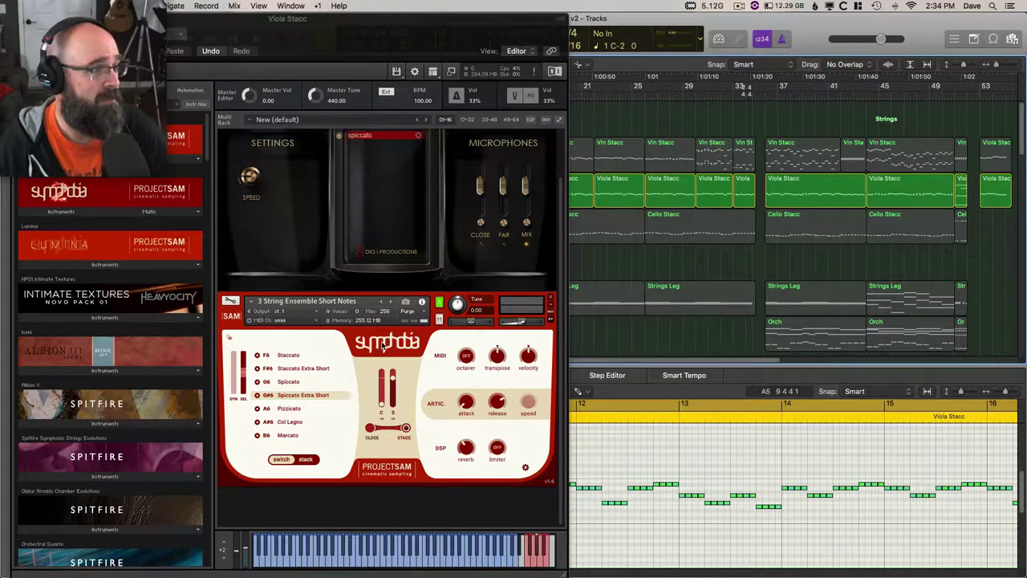
pyautogui.scroll(2, 384, 345)
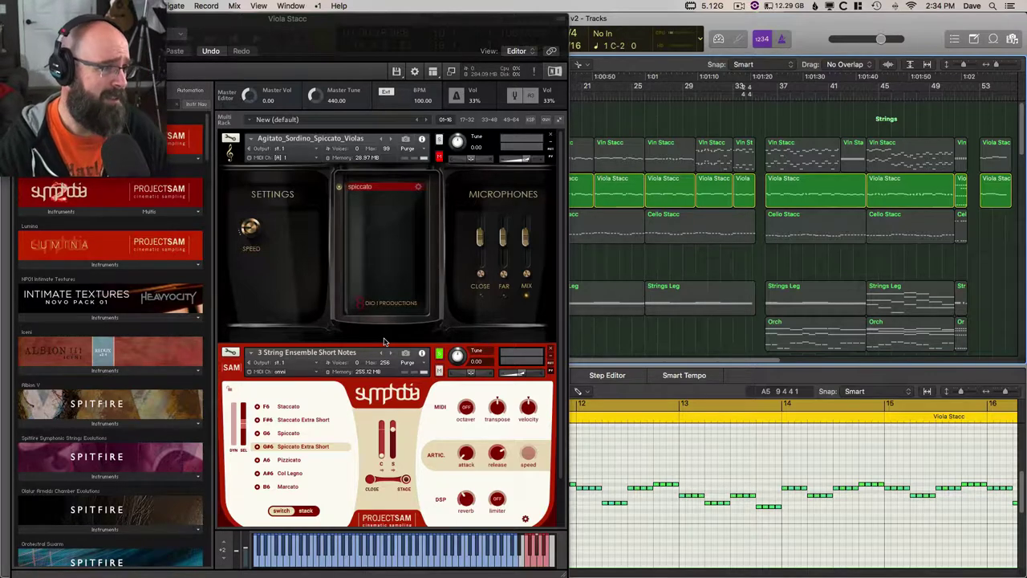
# - Audition the Agitato_Sordino_Spiccato_Violas and 3 String Ensemble Short Notes layers, individually and combined
pyautogui.click(439, 139)
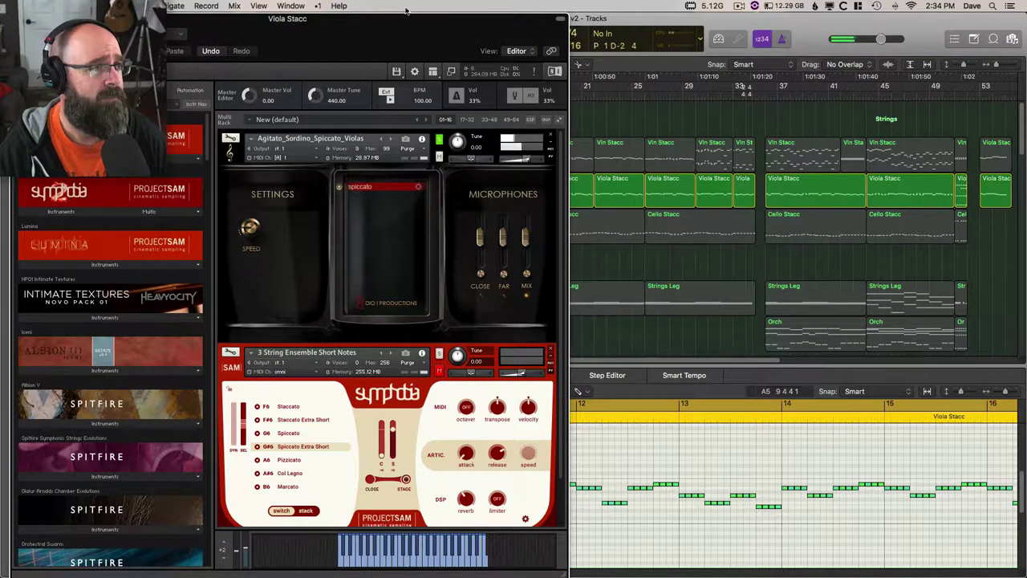
pyautogui.moveTo(402, 20); pyautogui.dragTo(534, 24)
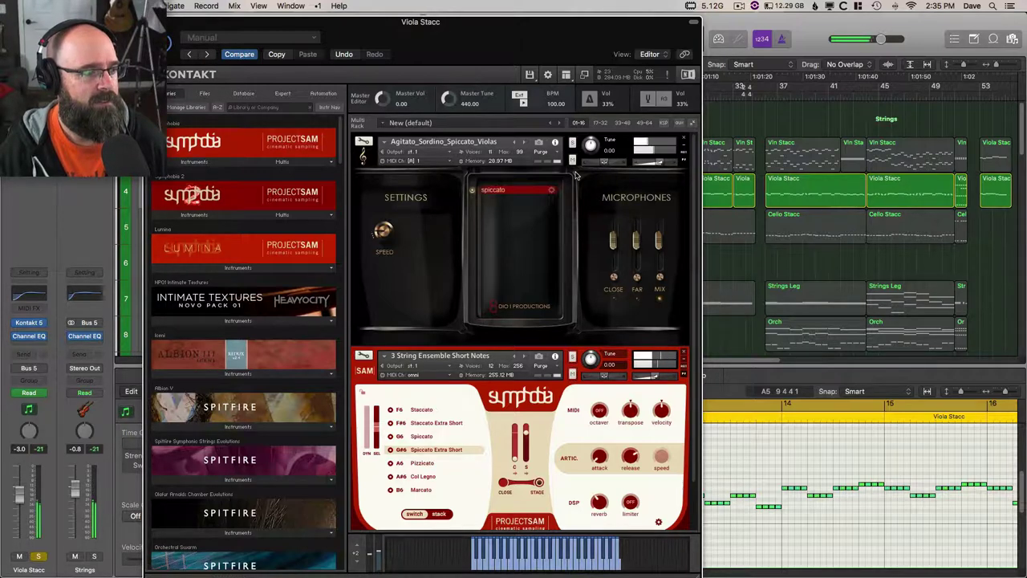
pyautogui.moveTo(543, 20); pyautogui.dragTo(544, 16)
pyautogui.scroll(-2, 575, 305)
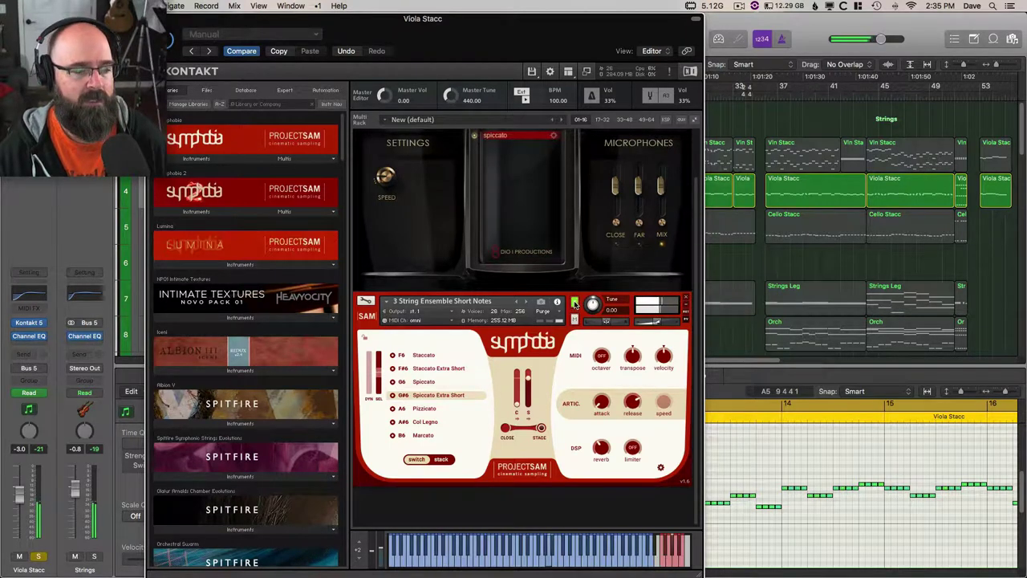
pyautogui.scroll(2, 575, 305)
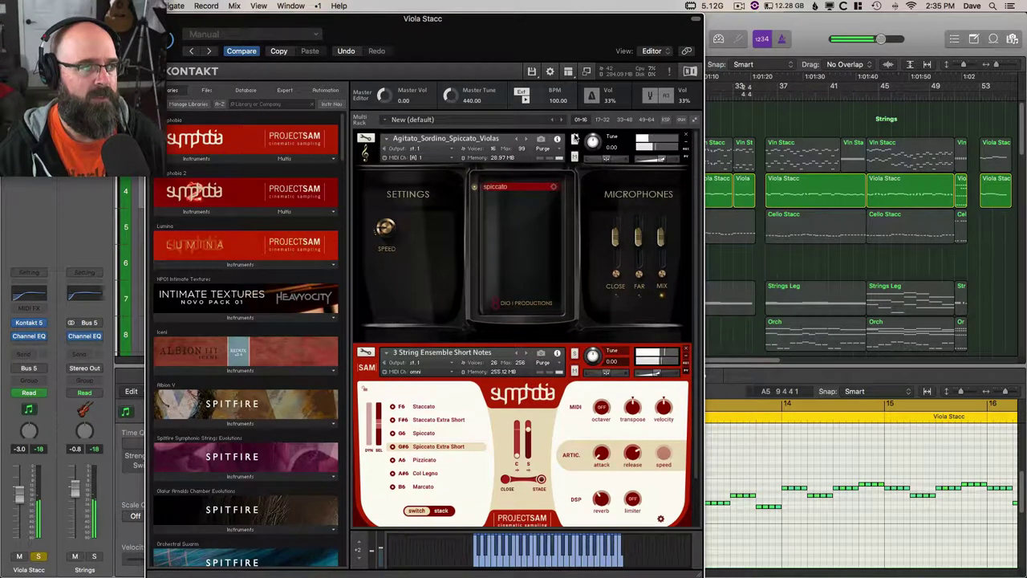
pyautogui.click(575, 138)
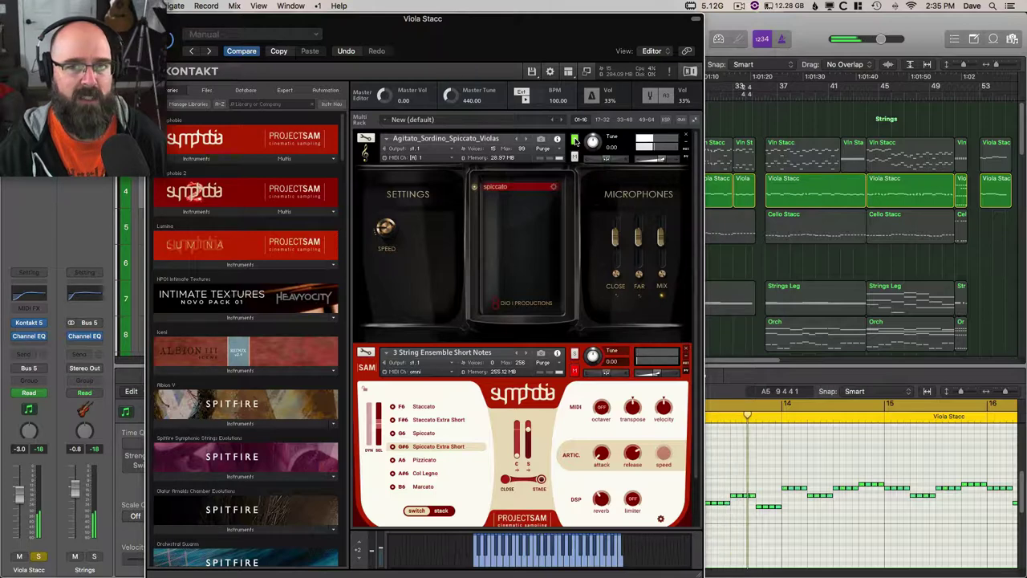
pyautogui.scroll(-2, 585, 243)
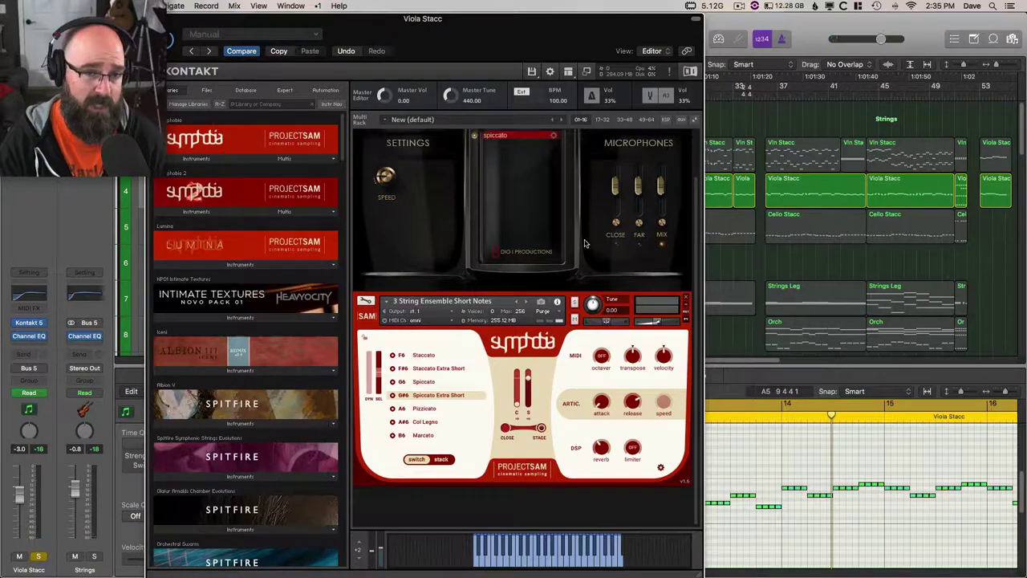
# - Close the Viola Stacc instrument window and unsolo the Viola Stacc track
pyautogui.scroll(2, 596, 273)
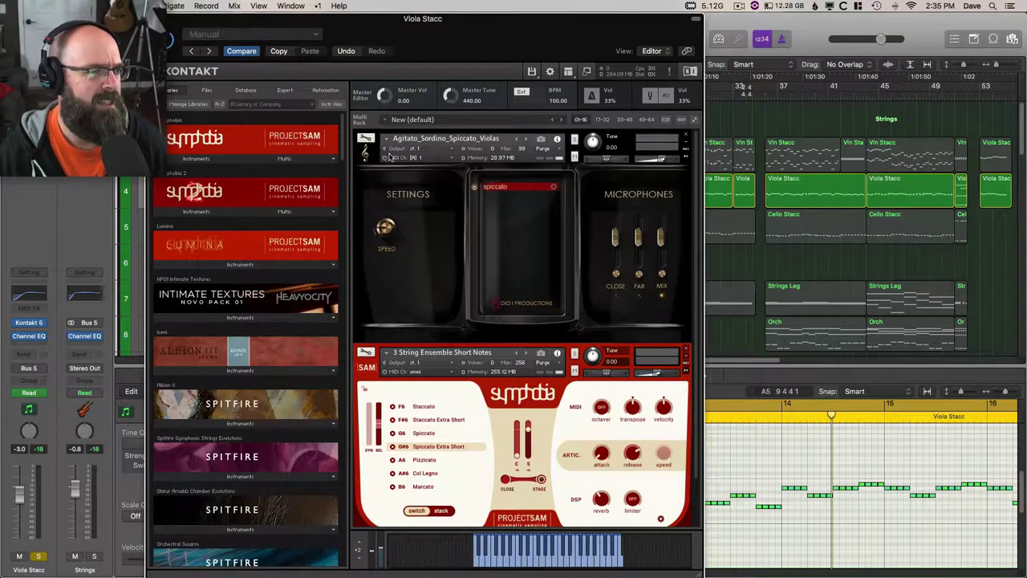
pyautogui.press('super+w')
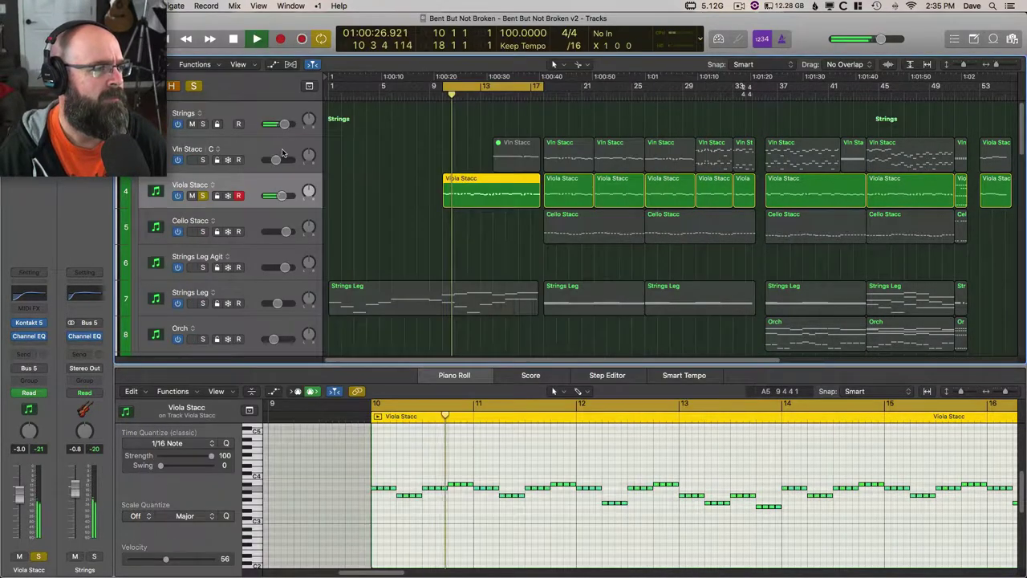
pyautogui.press('s')
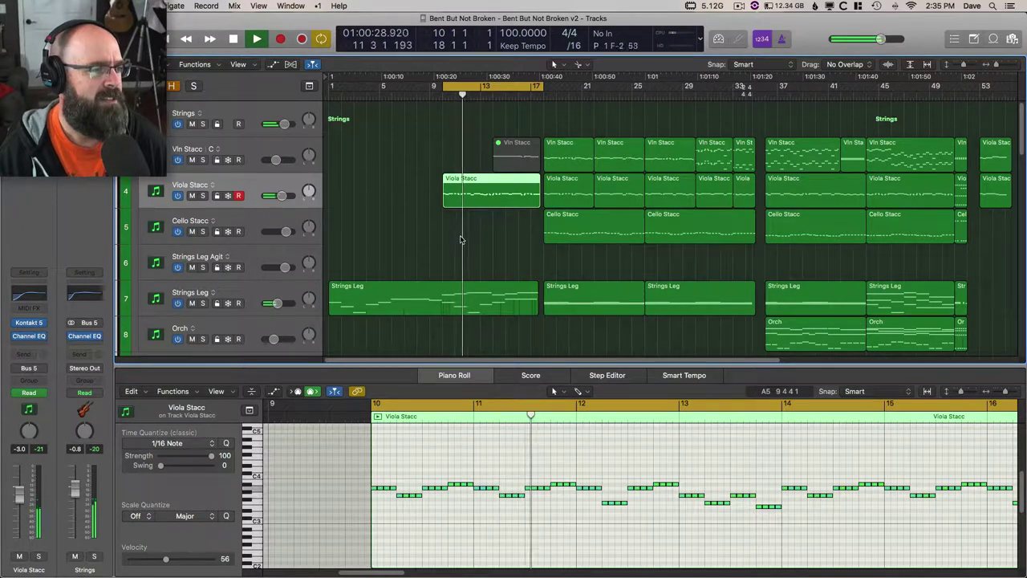
# - Open the Piano region starting at bar 10 in the Piano Roll, stop playback and bring its low notes into view
pyautogui.scroll(-6, 461, 239)
pyautogui.click(480, 307)
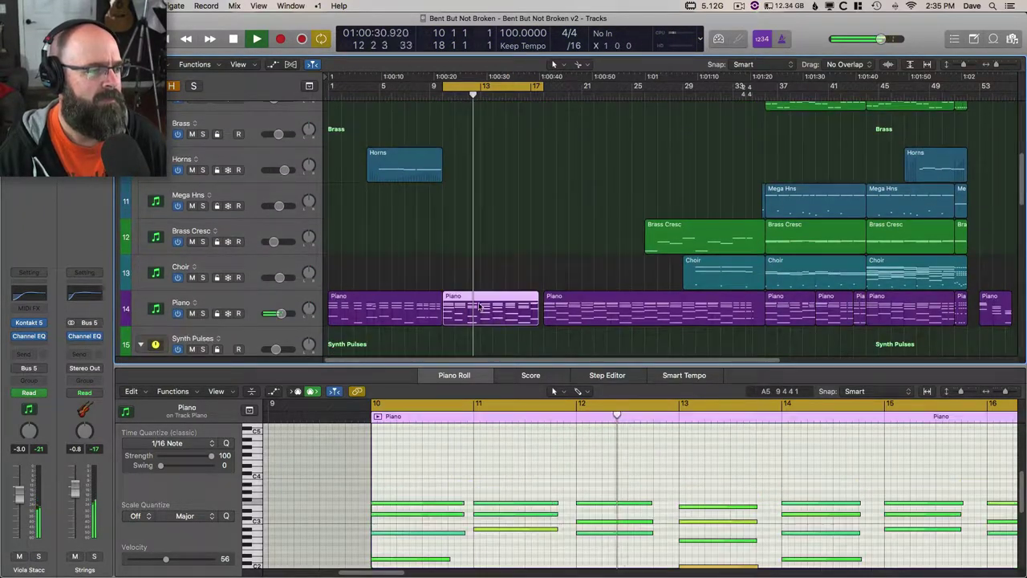
pyautogui.press('space')
pyautogui.scroll(-8, 610, 484)
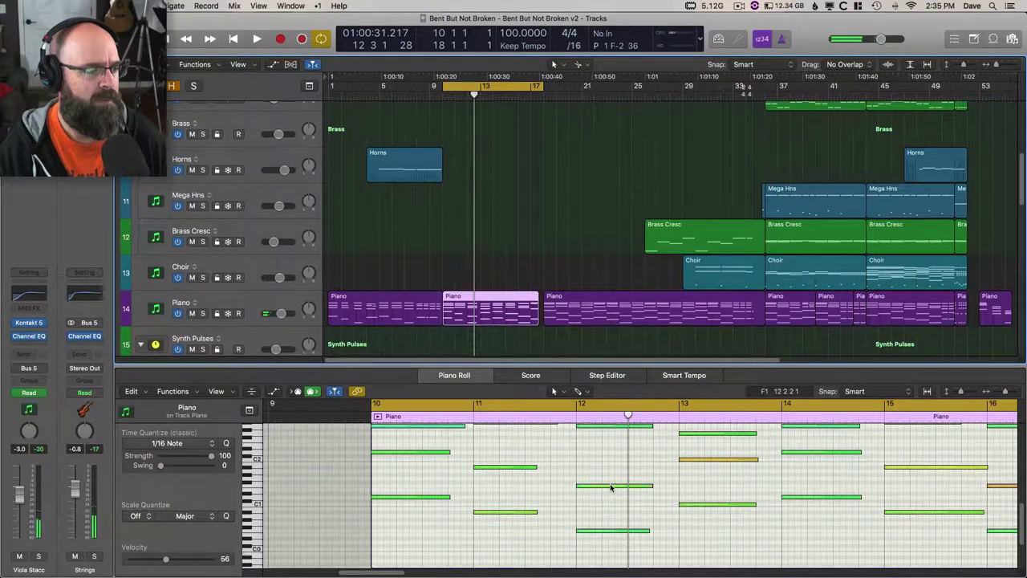
# - Add the first Piano region to the selection and examine the notes of both regions in the Piano Roll
pyautogui.keyDown('shift'); pyautogui.click(419, 311); pyautogui.keyUp('shift')
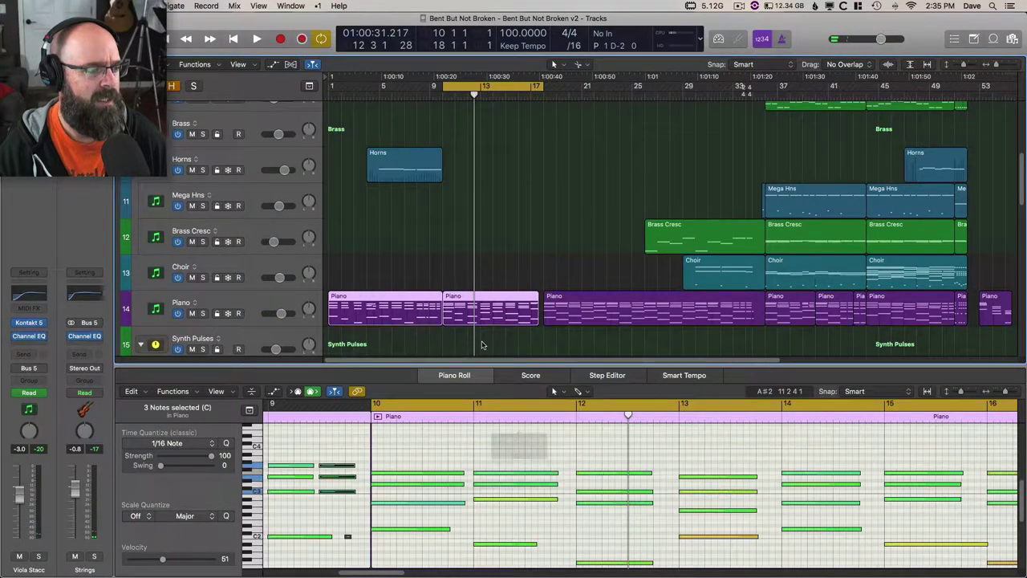
pyautogui.scroll(-3, 498, 434)
pyautogui.hscroll(-5, 498, 434)
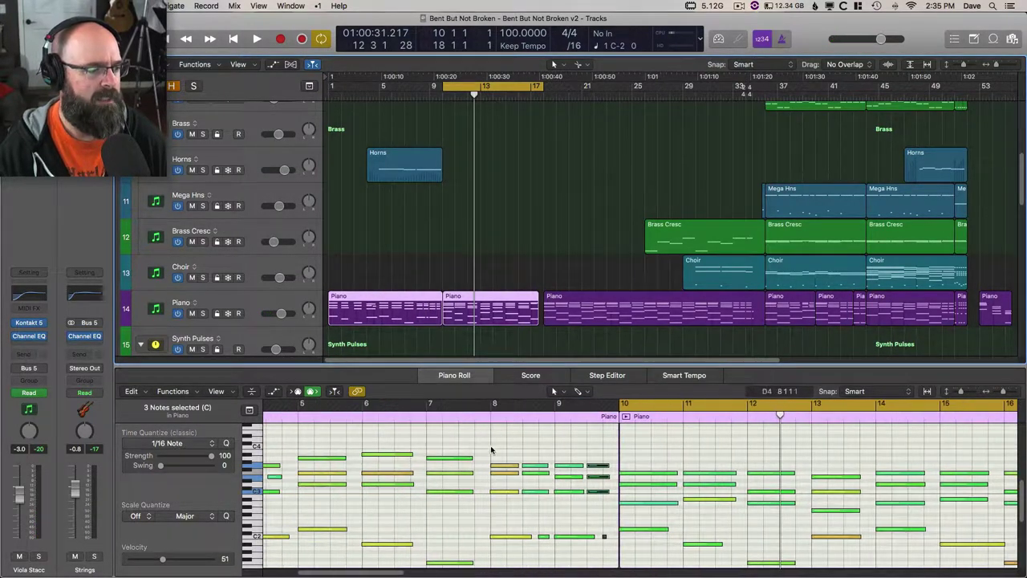
pyautogui.scroll(-2, 496, 441)
pyautogui.hscroll(-2, 495, 450)
pyautogui.hscroll(1, 496, 455)
pyautogui.hscroll(3, 575, 499)
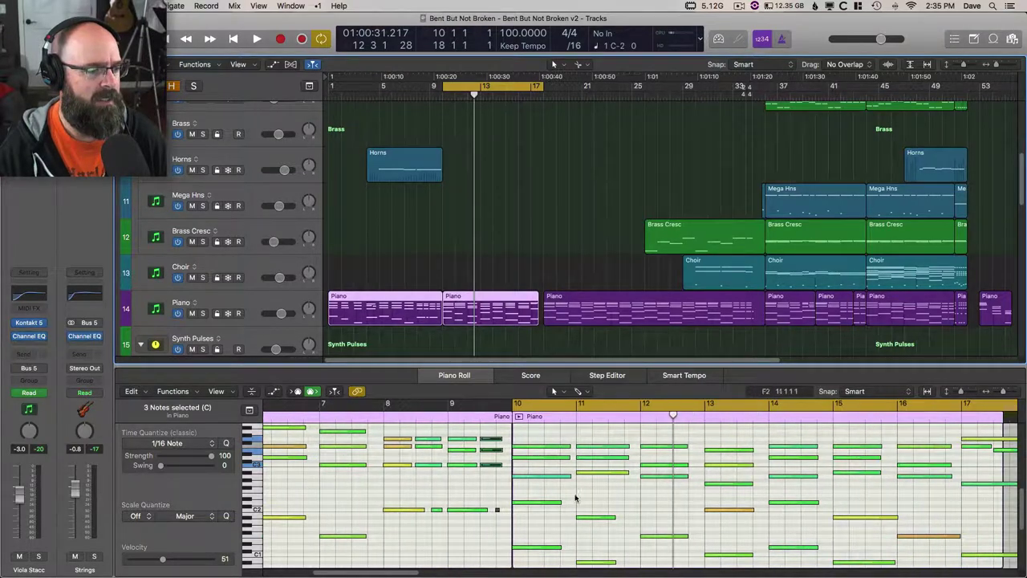
# - Play from bar 10 with the cycle range turned off and select the Sus Cym region near bar 10
pyautogui.press('space')
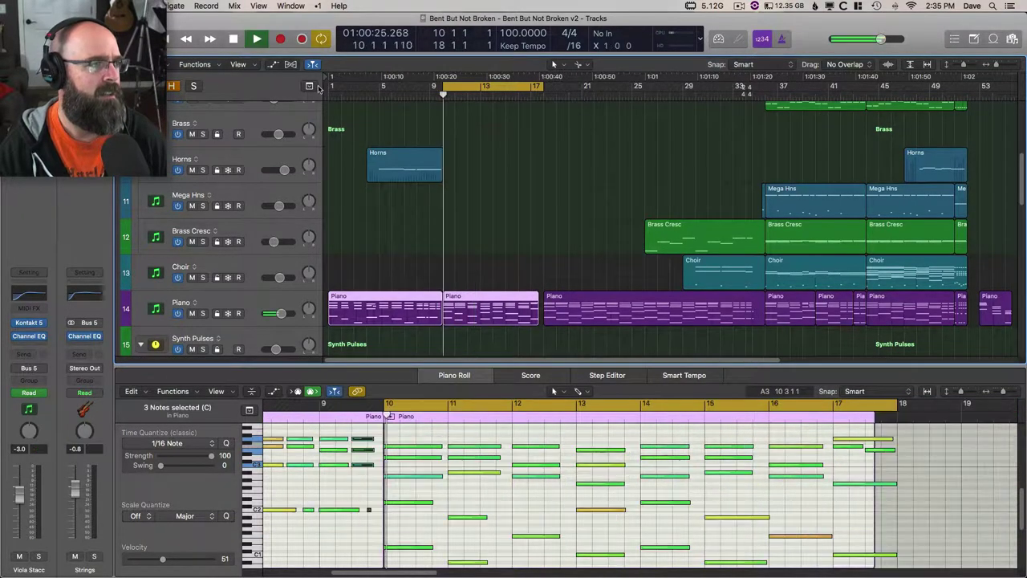
pyautogui.press('c')
pyautogui.scroll(-6, 498, 153)
pyautogui.scroll(-6, 503, 161)
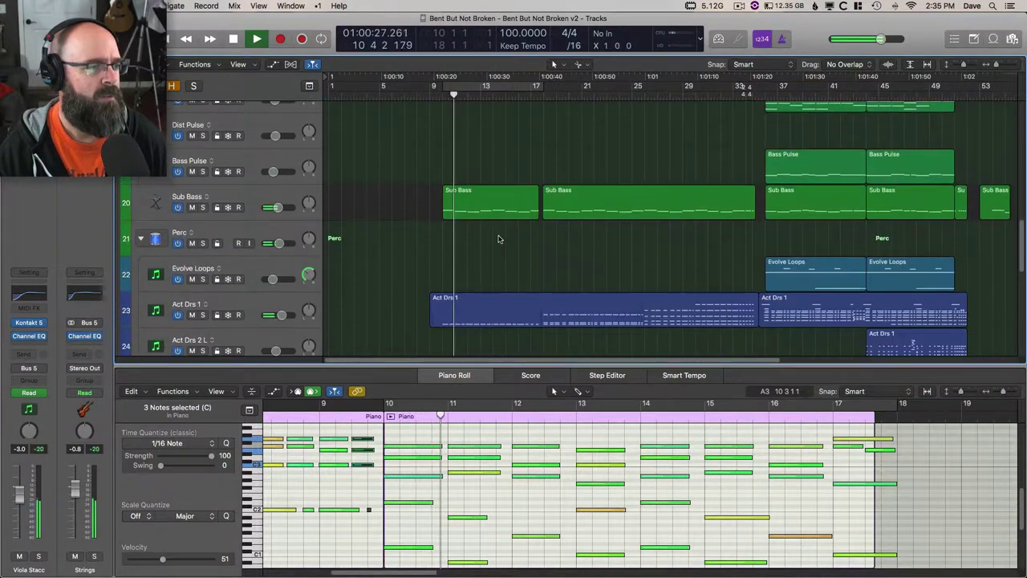
pyautogui.scroll(-3, 472, 314)
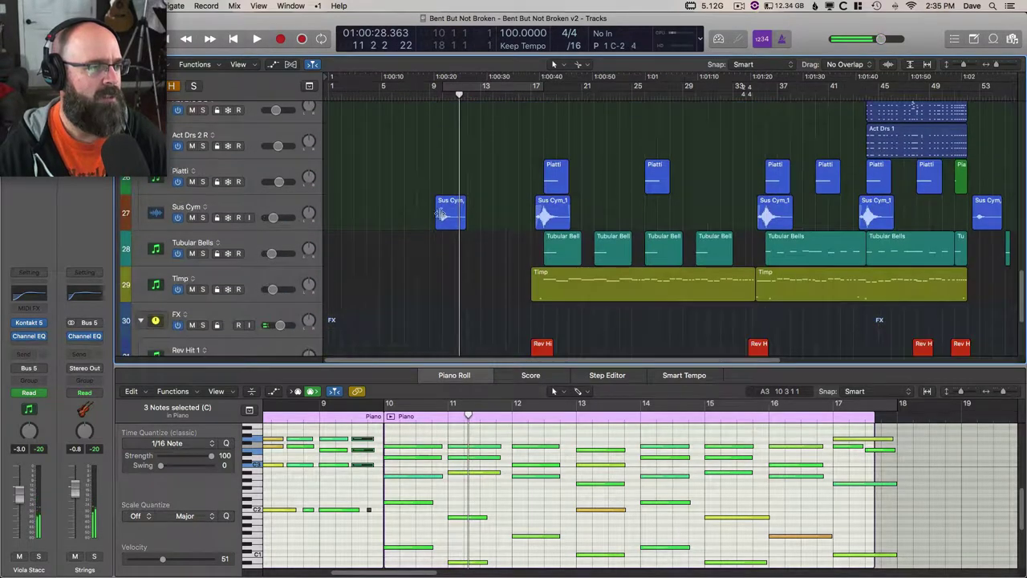
pyautogui.click(448, 207)
# - Open the first Act Drs 1 region in the Piano Roll, solo its track and play from bar 10
pyautogui.scroll(4, 451, 217)
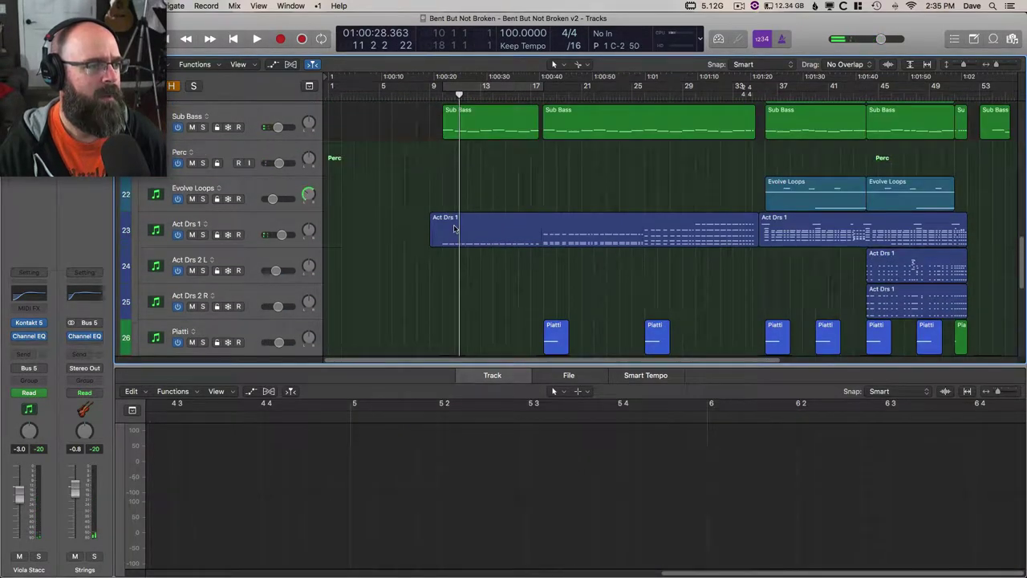
pyautogui.click(464, 119)
pyautogui.click(463, 234)
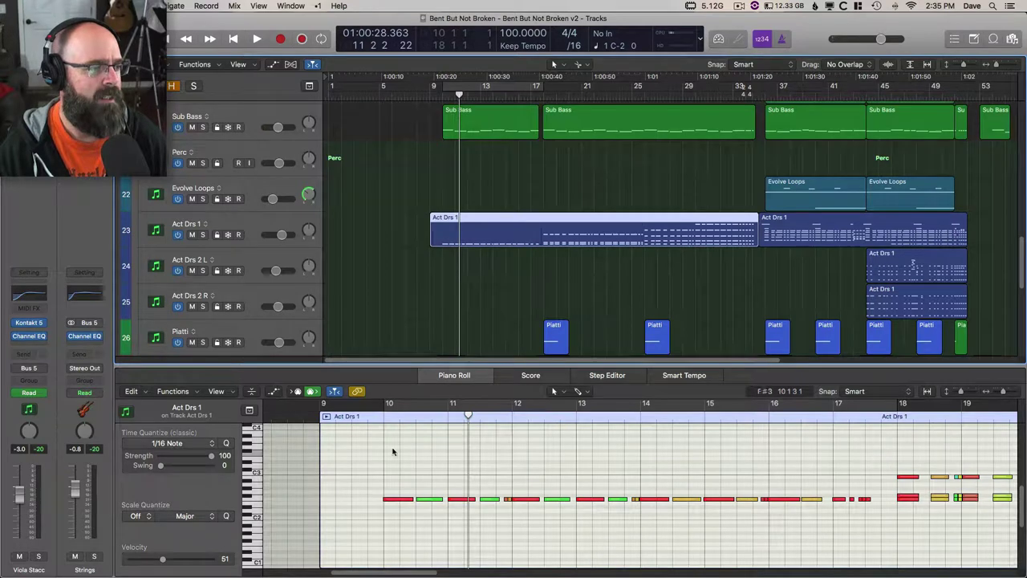
pyautogui.click(373, 418)
pyautogui.press('space')
pyautogui.click(202, 234)
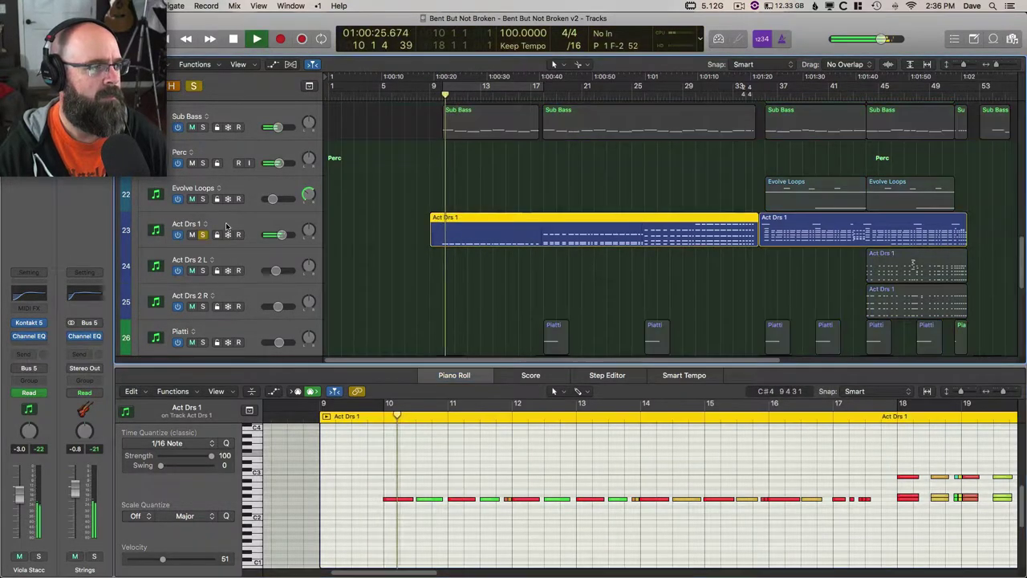
# - Examine the Action Strikes - Hits instrument behind Act Drs 1, close it, and stop playback with the solo cleared
pyautogui.click(29, 295)
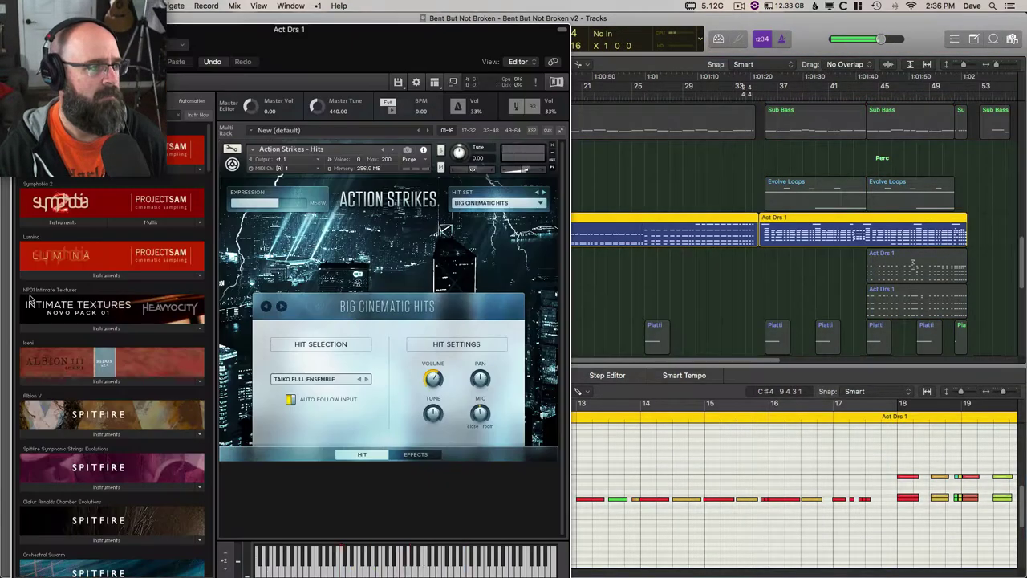
pyautogui.moveTo(397, 45); pyautogui.dragTo(425, 35)
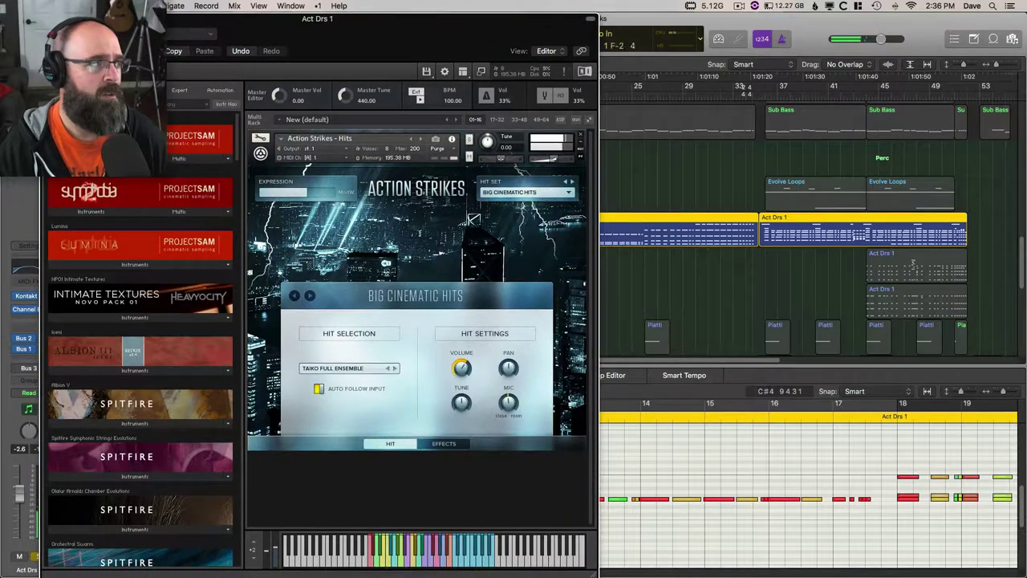
pyautogui.press('super+w')
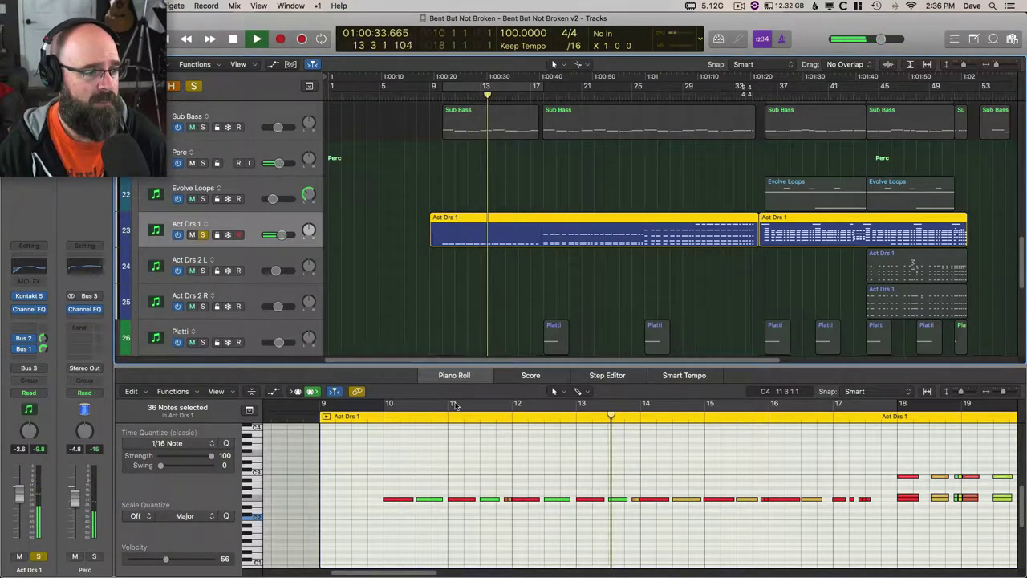
pyautogui.press('space')
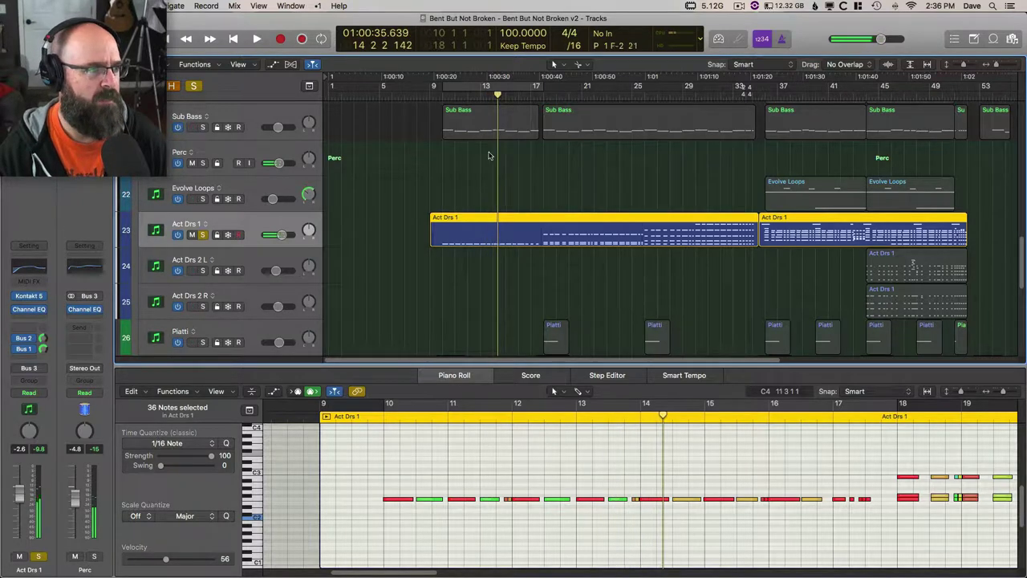
pyautogui.click(193, 86)
# - Open the first Sub Bass region in the Piano Roll and show the Sub Bass track's Channel EQ below the arrangement regions
pyautogui.click(462, 128)
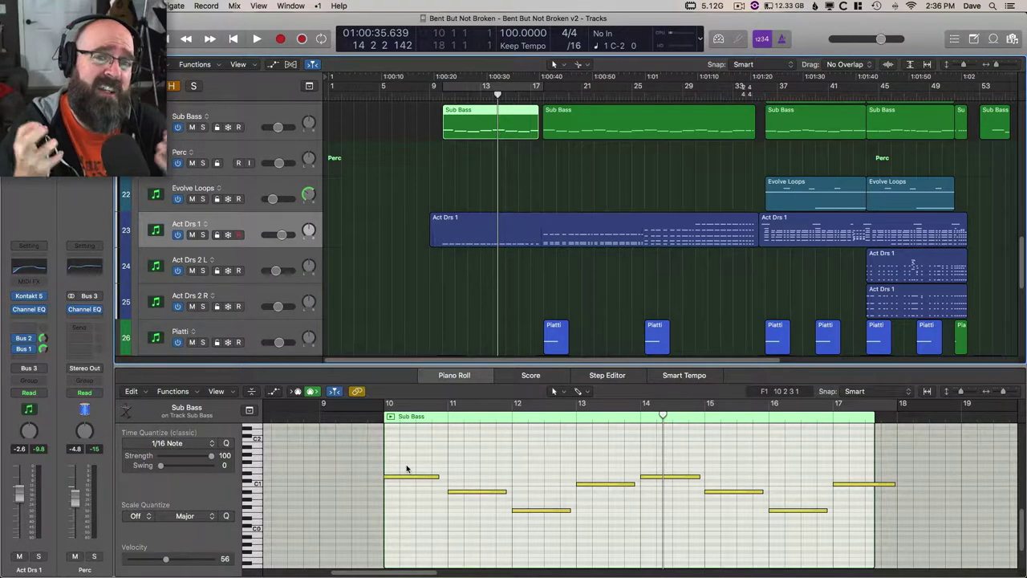
pyautogui.click(226, 125)
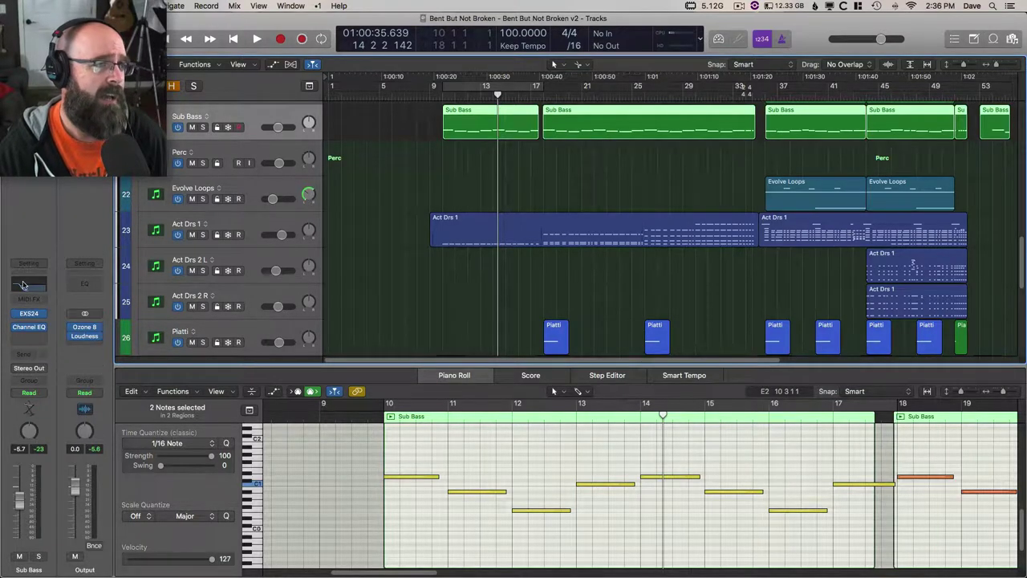
pyautogui.click(24, 285)
pyautogui.moveTo(330, 37); pyautogui.dragTo(782, 231)
# - Turn on the cycle range for bars 10 to 18, solo the Sub Bass track and play it
pyautogui.click(464, 87)
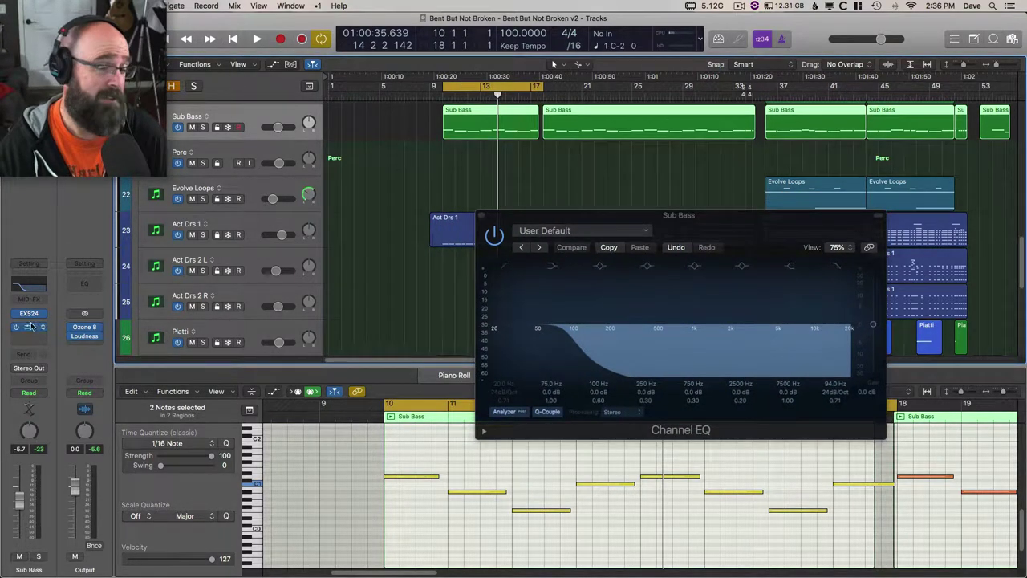
pyautogui.click(203, 126)
pyautogui.press('space')
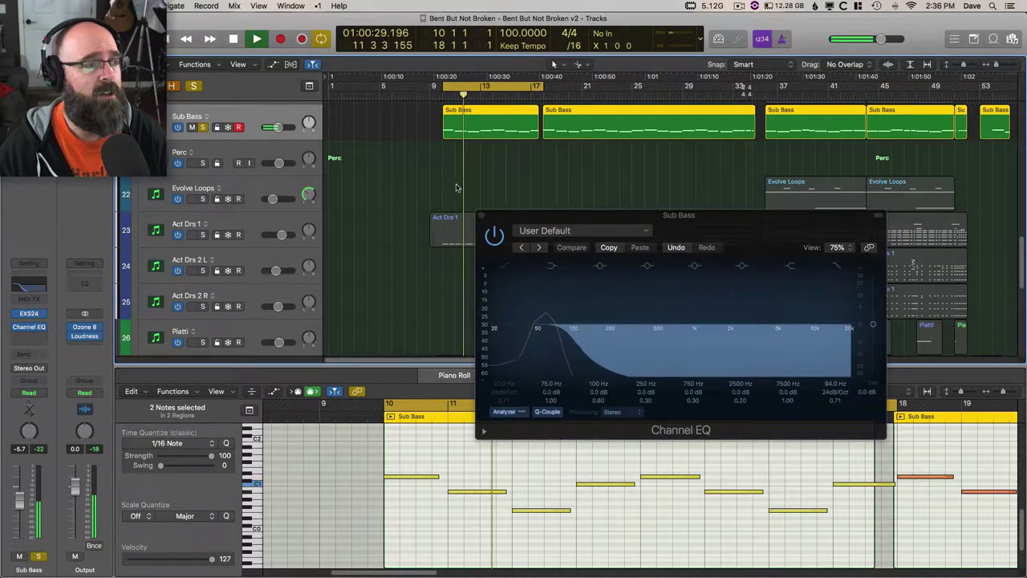
# - Solo the Piano and Strings Leg tracks alongside Sub Bass and audition the combination from bar 10
pyautogui.scroll(8, 457, 185)
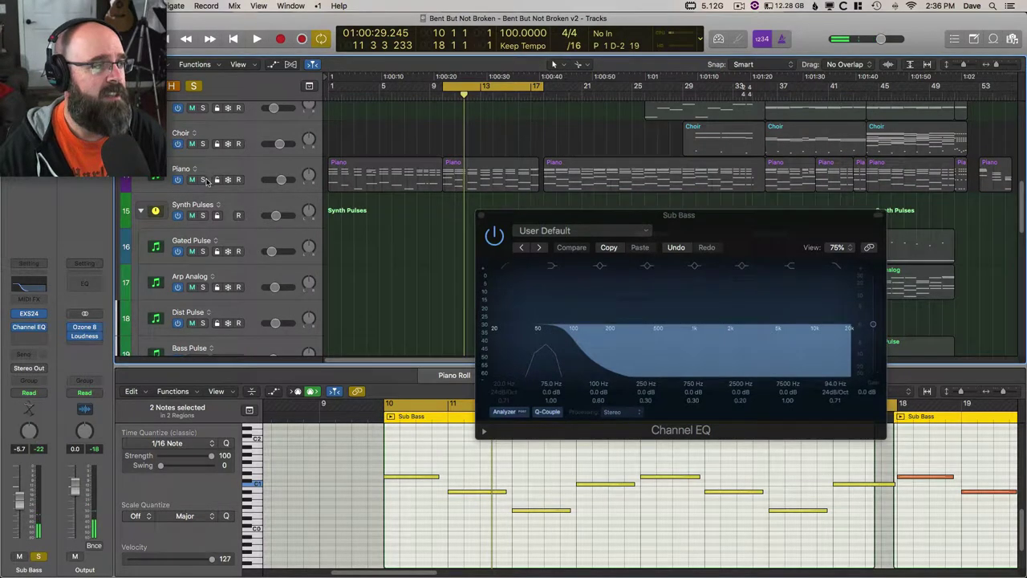
pyautogui.click(203, 179)
pyautogui.scroll(5, 378, 201)
pyautogui.scroll(2, 379, 207)
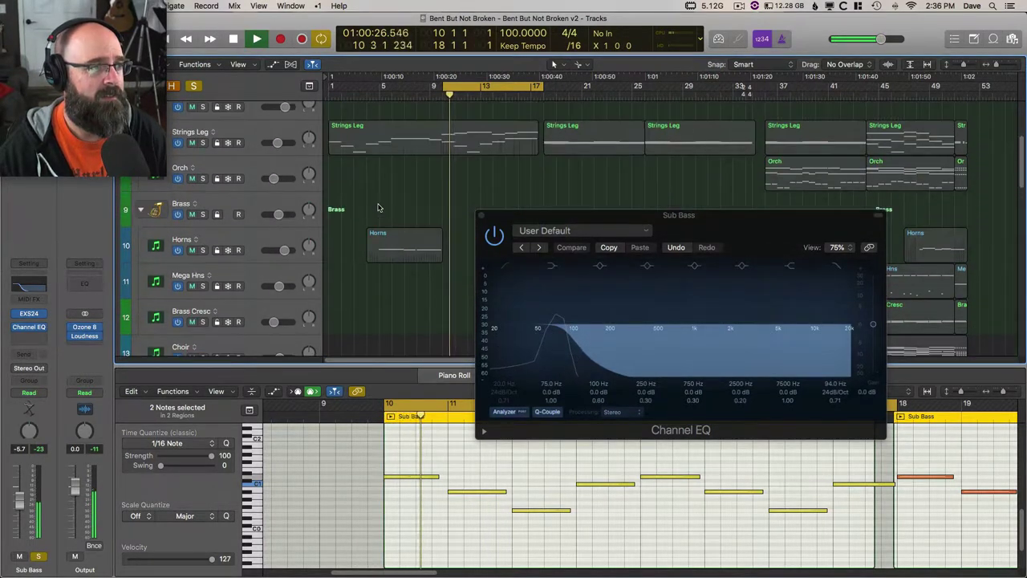
pyautogui.click(203, 142)
pyautogui.scroll(-10, 446, 201)
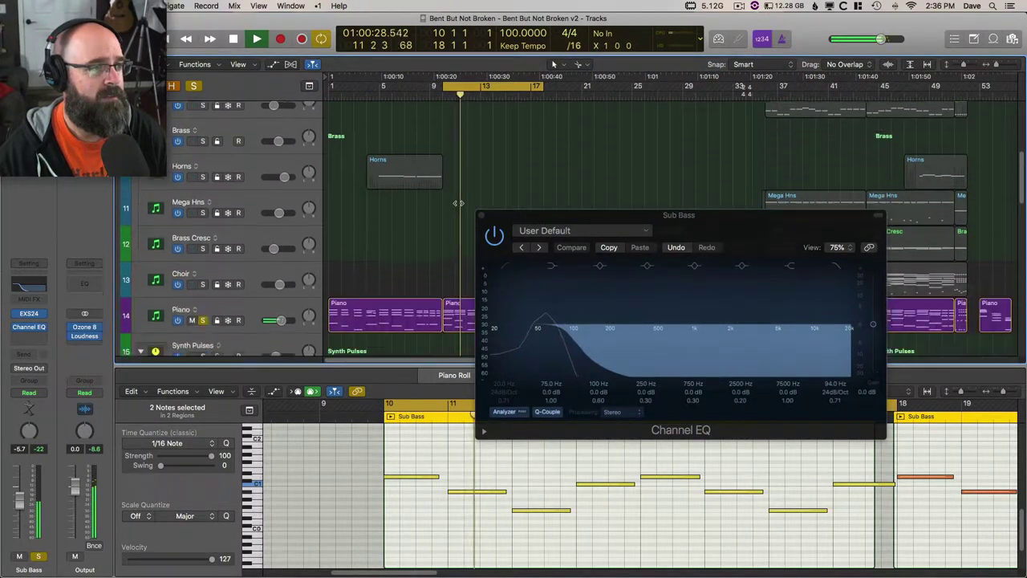
pyautogui.scroll(-1, 449, 261)
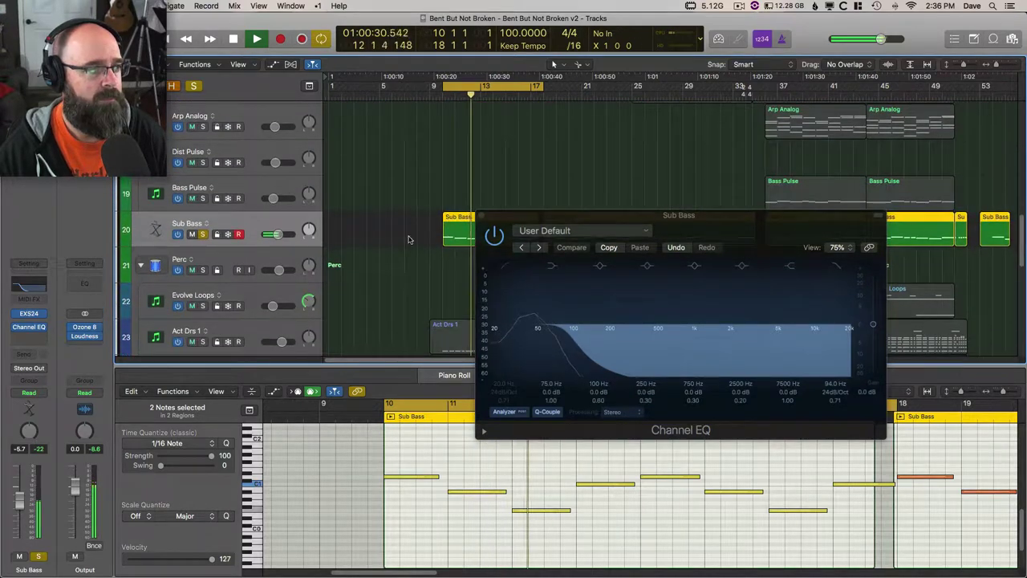
pyautogui.press('space')
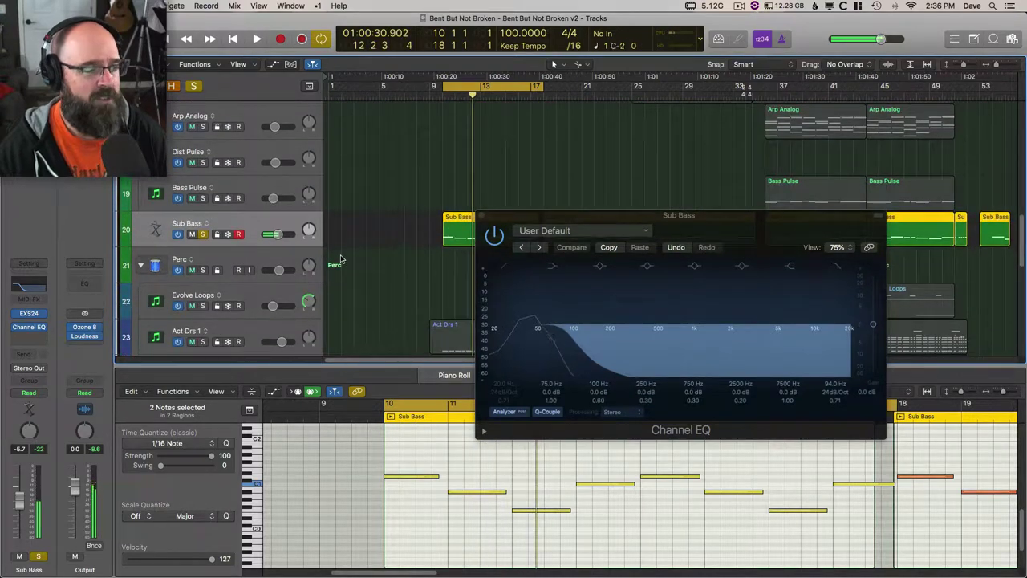
# - Open the Sub Bass track's EXS24 instrument and place its window clear of the track headers
pyautogui.click(29, 313)
pyautogui.moveTo(255, 45); pyautogui.dragTo(491, 136)
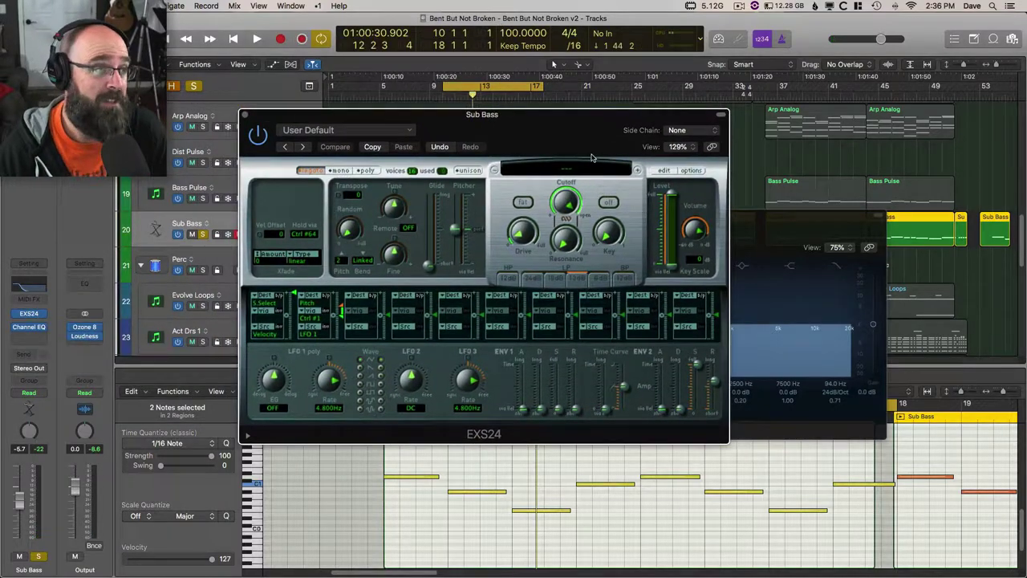
pyautogui.moveTo(586, 158); pyautogui.dragTo(606, 145)
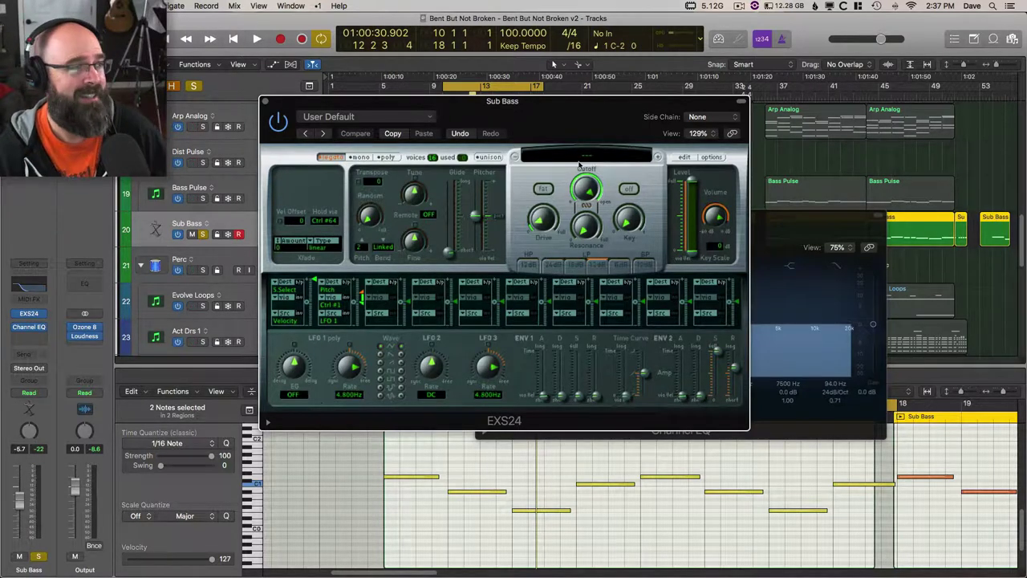
pyautogui.moveTo(356, 105); pyautogui.dragTo(390, 102)
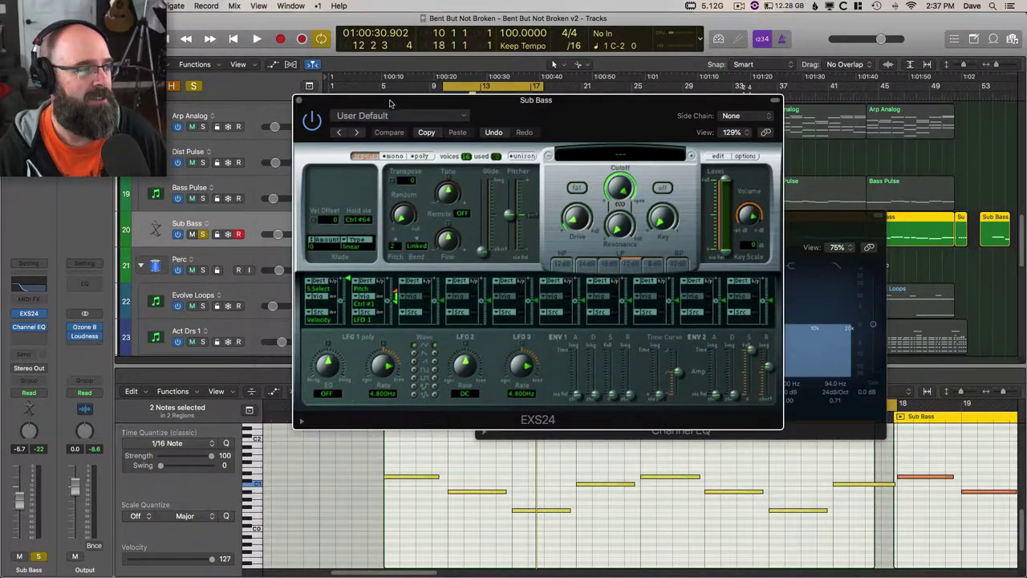
# - Audition the soloed parts, clear the solos and replay the cycle with the full arrangement
pyautogui.press('space')
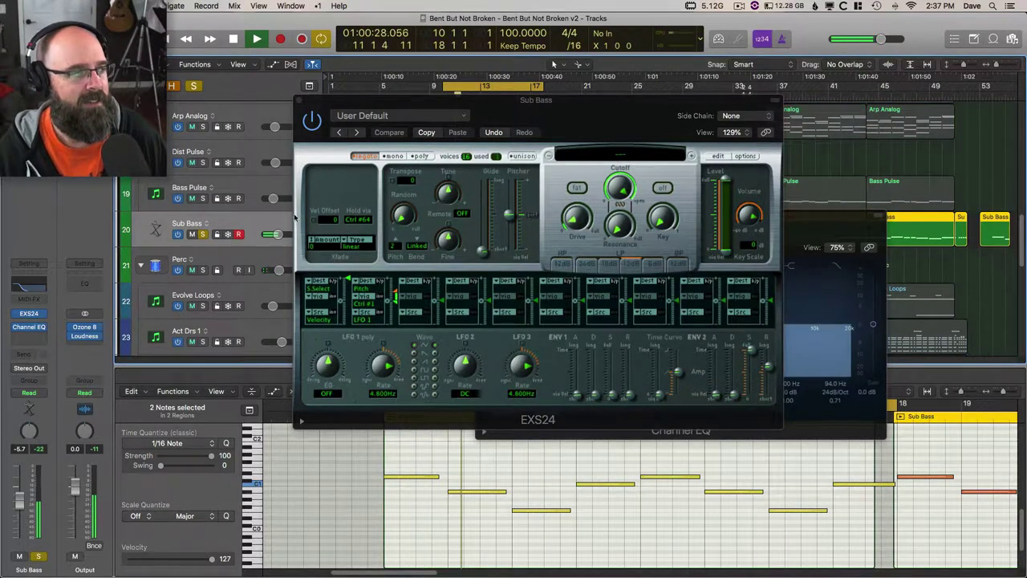
pyautogui.click(256, 231)
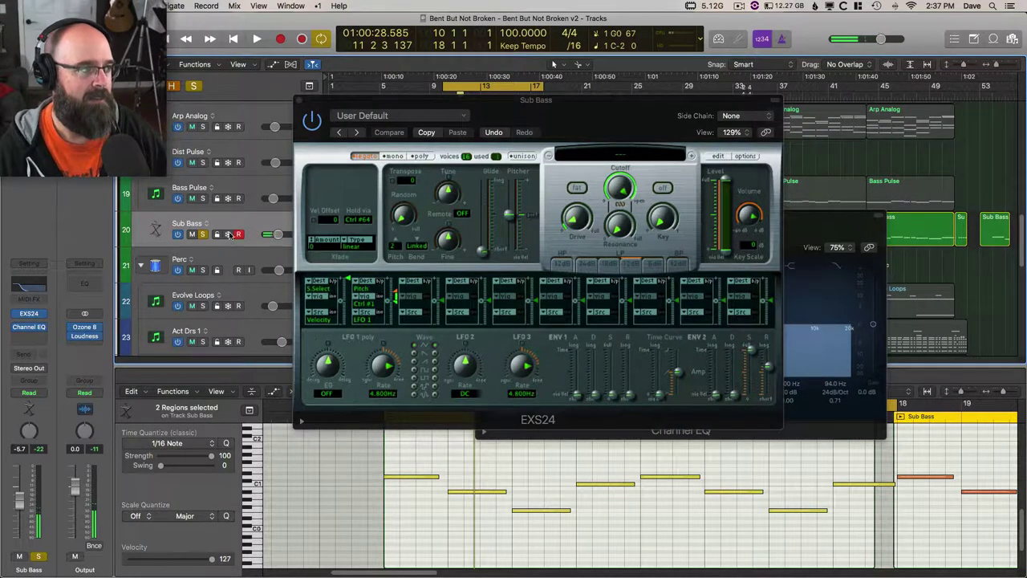
pyautogui.press('space')
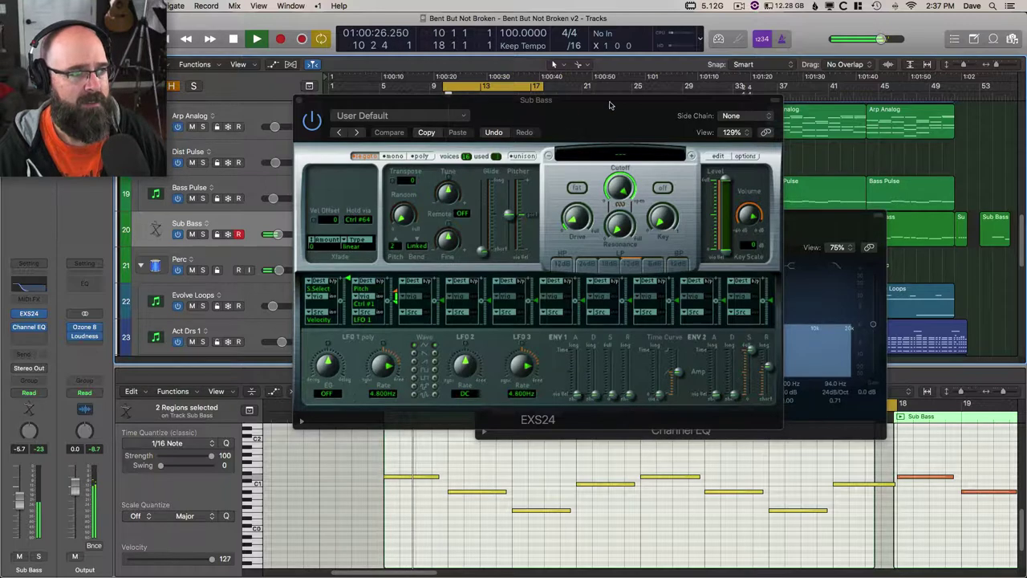
# - Close the Sub Bass EXS24 window and move the Channel EQ window up over the arrangement during playback
pyautogui.moveTo(605, 106); pyautogui.dragTo(562, 102)
pyautogui.press('super+w')
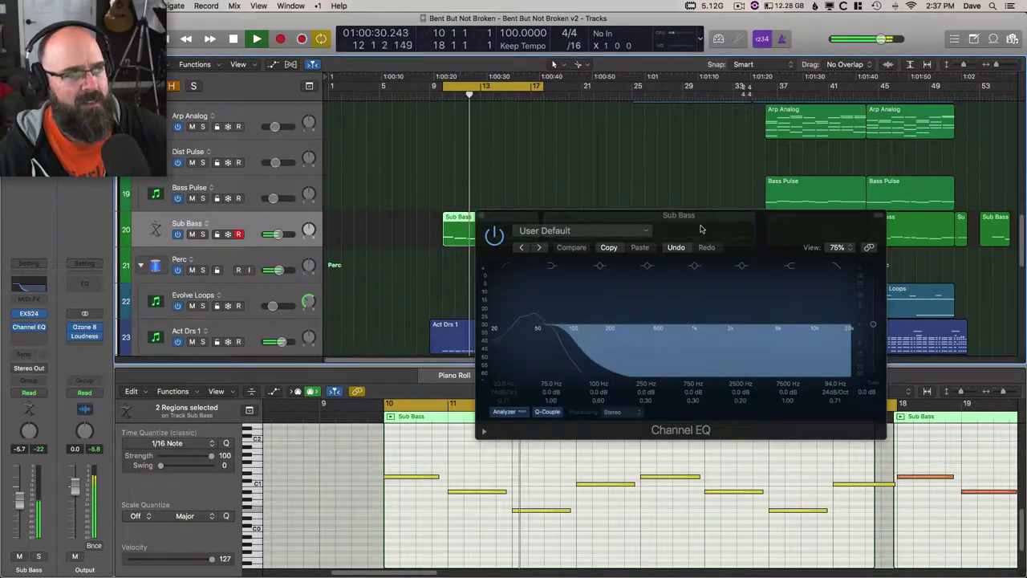
pyautogui.moveTo(702, 225); pyautogui.dragTo(641, 175)
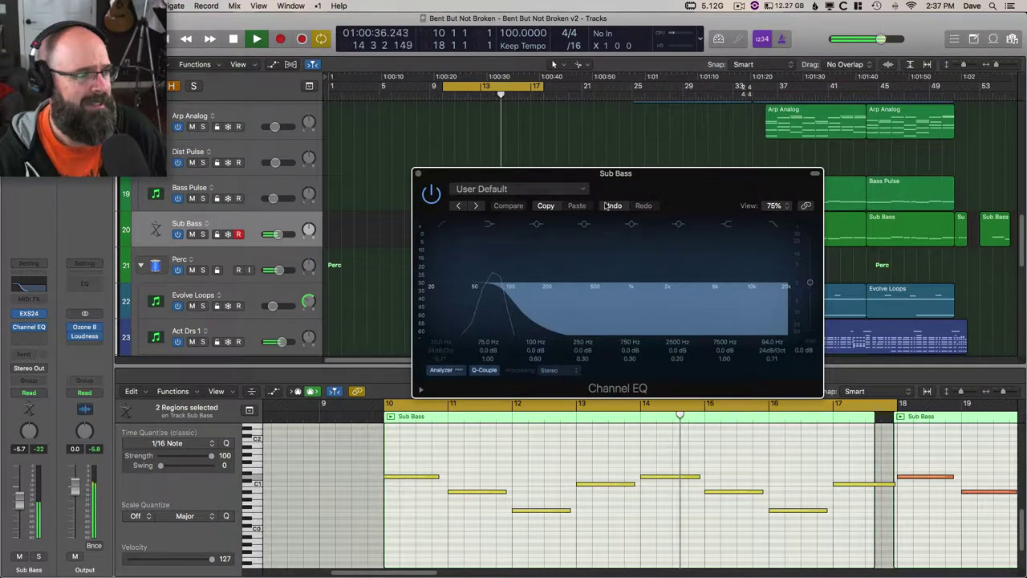
# - Close the Channel EQ window, zoom in on the gap between the Sub Bass regions near bar 17 and stop playback
pyautogui.click(418, 173)
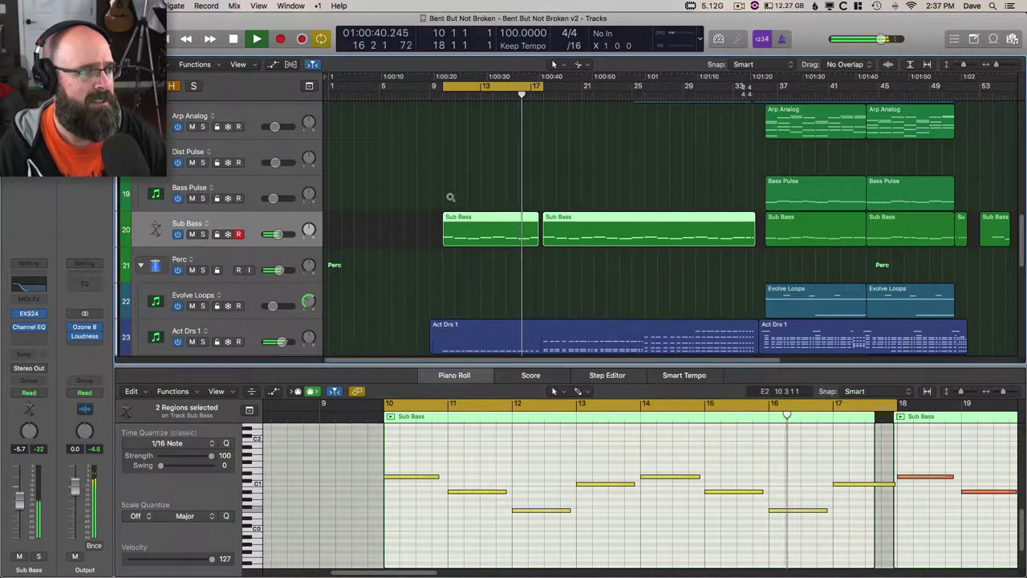
pyautogui.scroll(-2, 457, 189)
pyautogui.scroll(3, 464, 173)
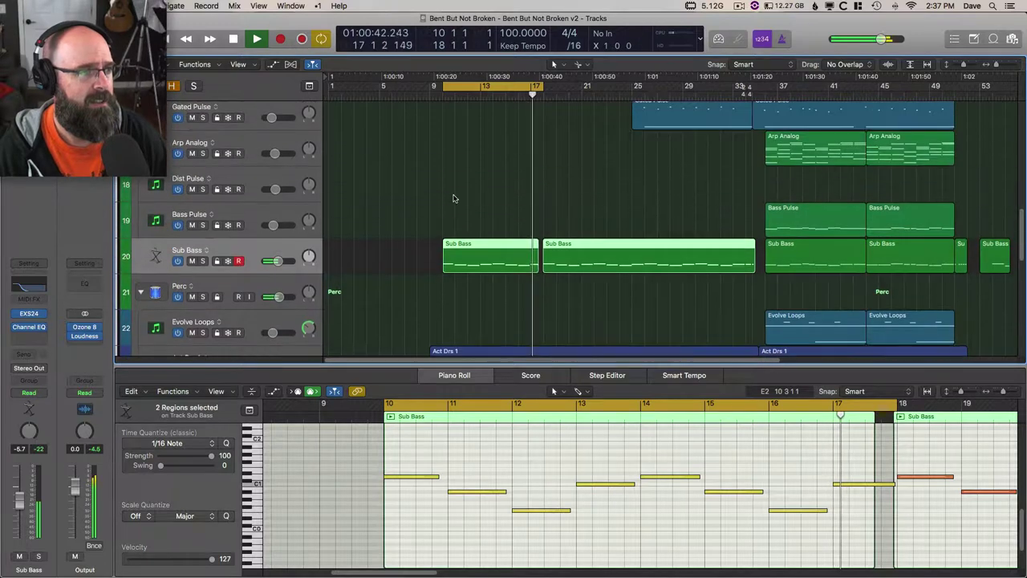
pyautogui.keyDown('ctrl'); pyautogui.keyDown('alt'); pyautogui.click(545, 163); pyautogui.keyUp('alt'); pyautogui.keyUp('ctrl')
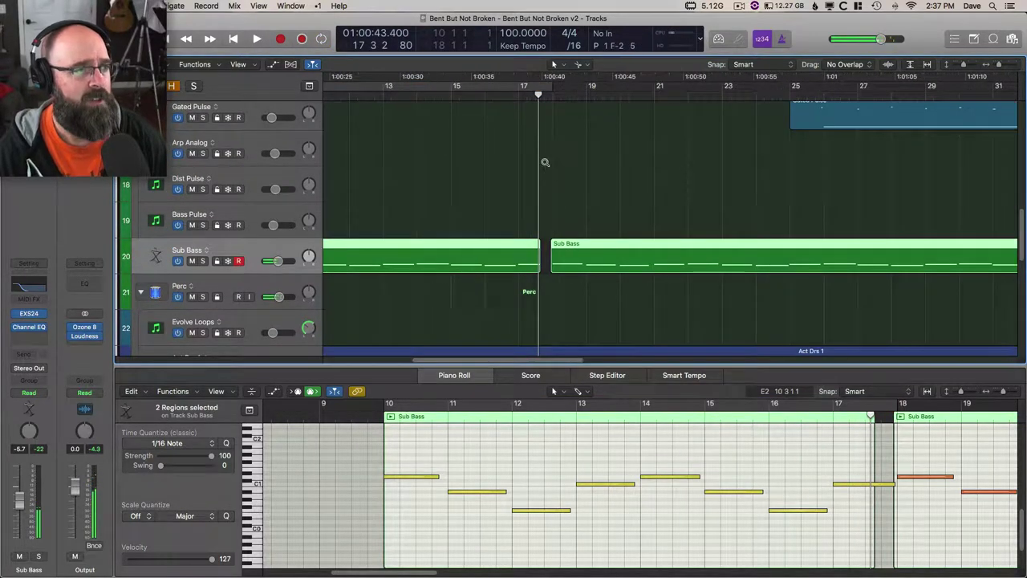
pyautogui.press('space')
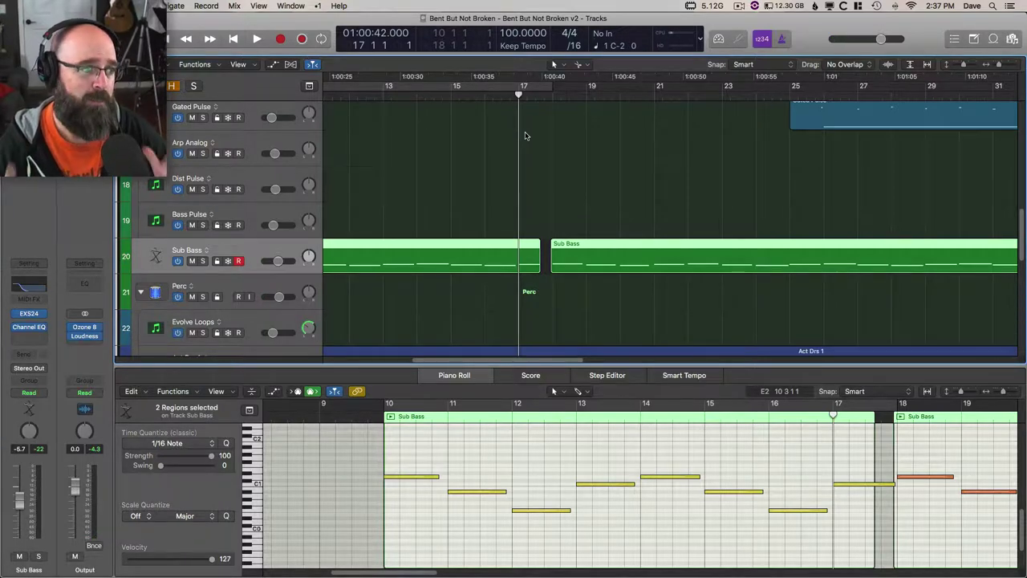
# - Audition the end of the first Sub Bass region and the gap leading into bar 18
pyautogui.press('space')
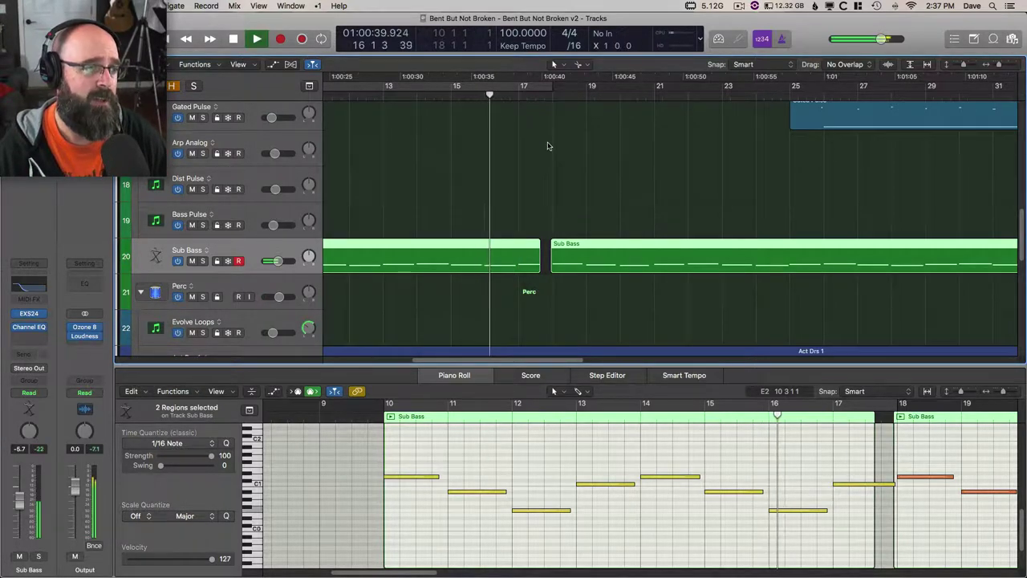
pyautogui.scroll(-2, 546, 140)
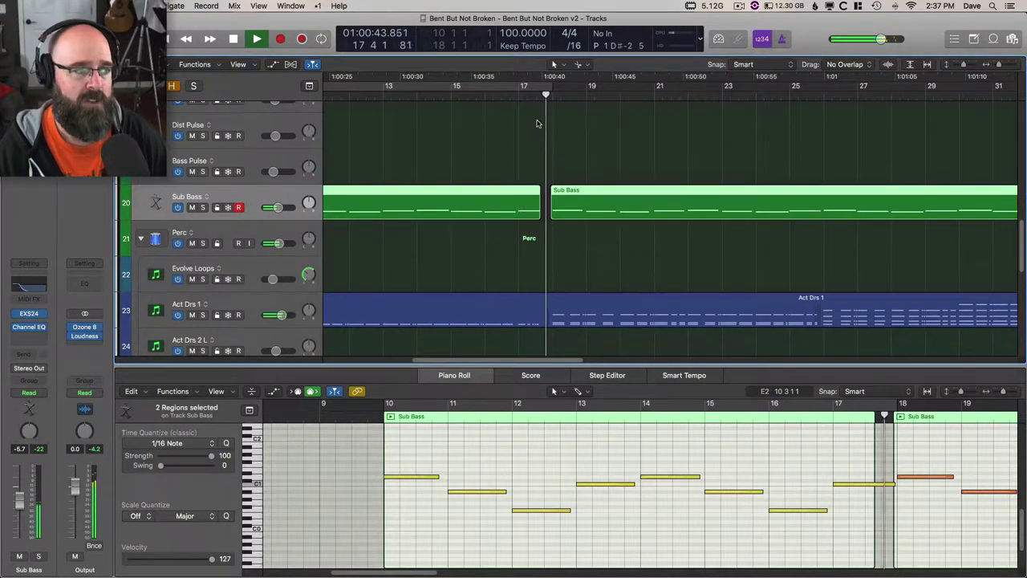
pyautogui.press('space')
# - Select the Rev Hit 1 track and its regions, and compare their placement with the Rev Hit 2 region and the percussion entries
pyautogui.scroll(-5, 550, 160)
pyautogui.scroll(-5, 553, 209)
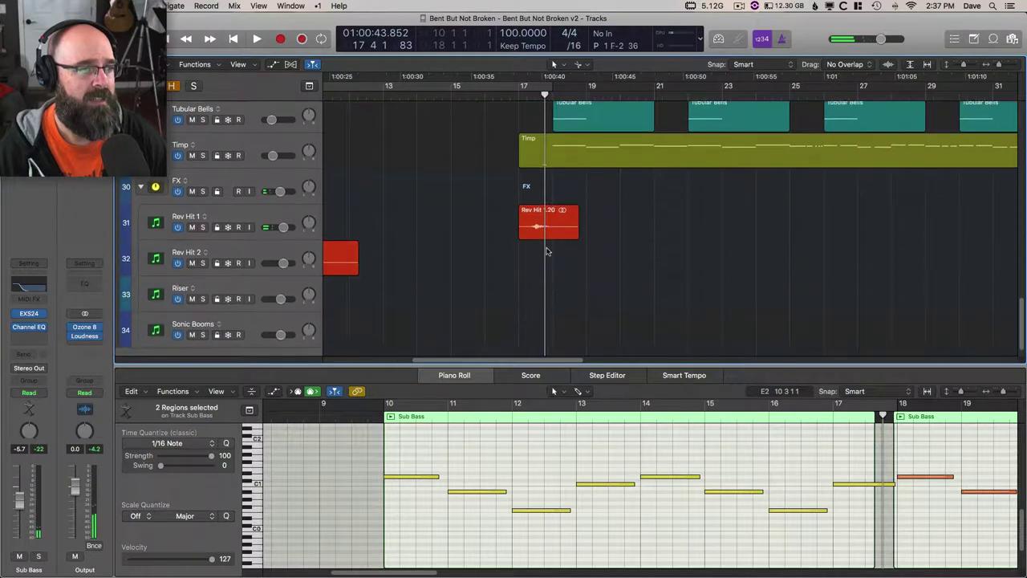
pyautogui.click(536, 234)
pyautogui.click(265, 218)
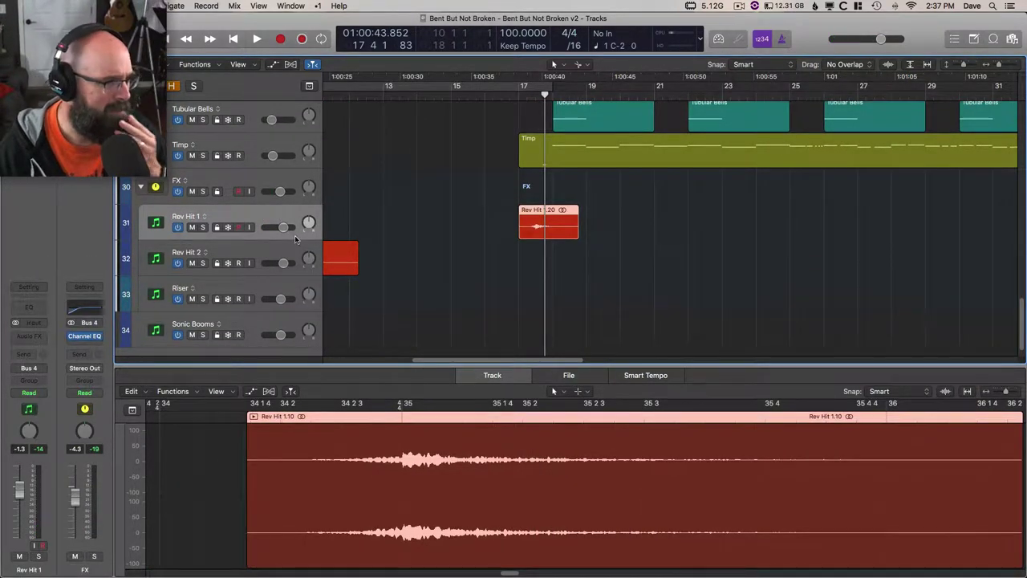
pyautogui.scroll(-1, 297, 231)
pyautogui.hscroll(-5, 299, 225)
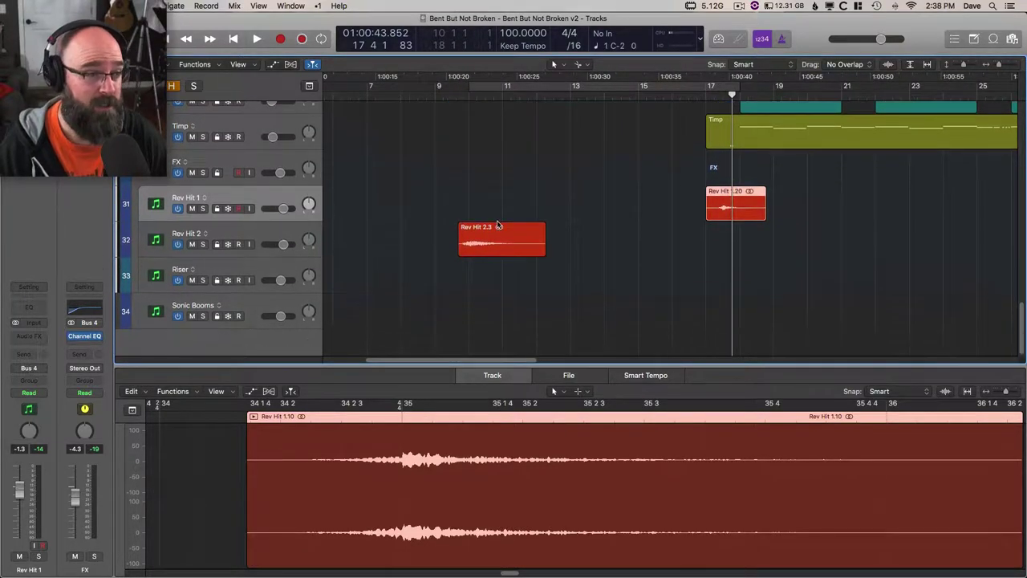
pyautogui.scroll(2, 498, 226)
pyautogui.hscroll(6, 498, 225)
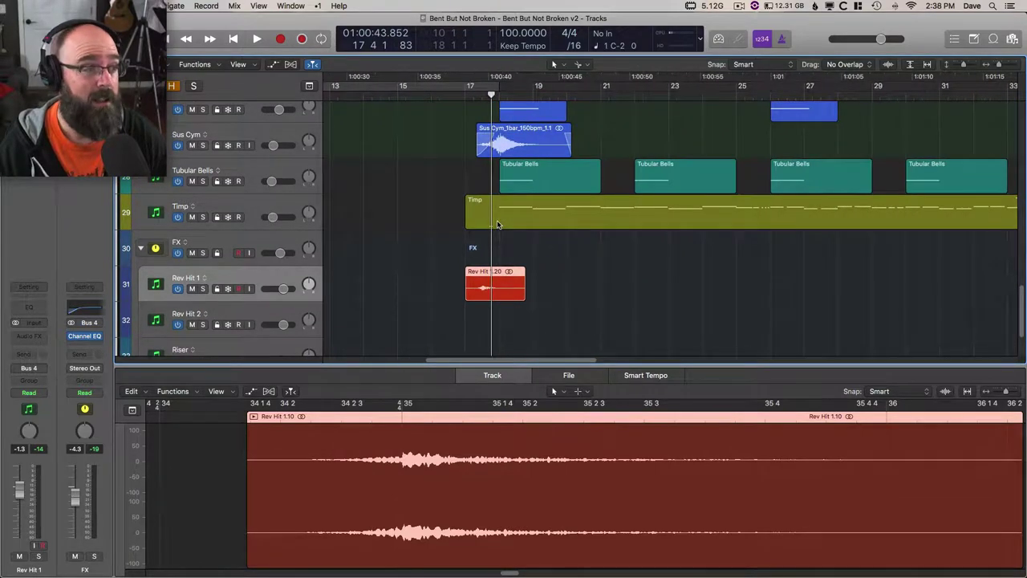
# - Play the transition from bar 17 and examine how the cymbal, Piatti, Tubular Bells and Timp regions line up
pyautogui.click(463, 96)
pyautogui.press('space')
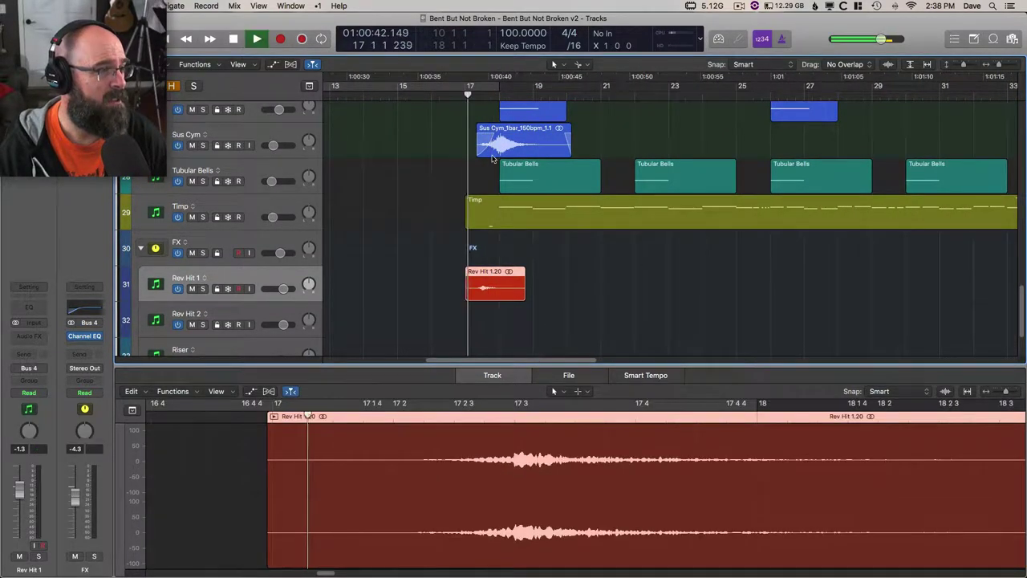
pyautogui.scroll(3, 493, 159)
pyautogui.scroll(-2, 491, 176)
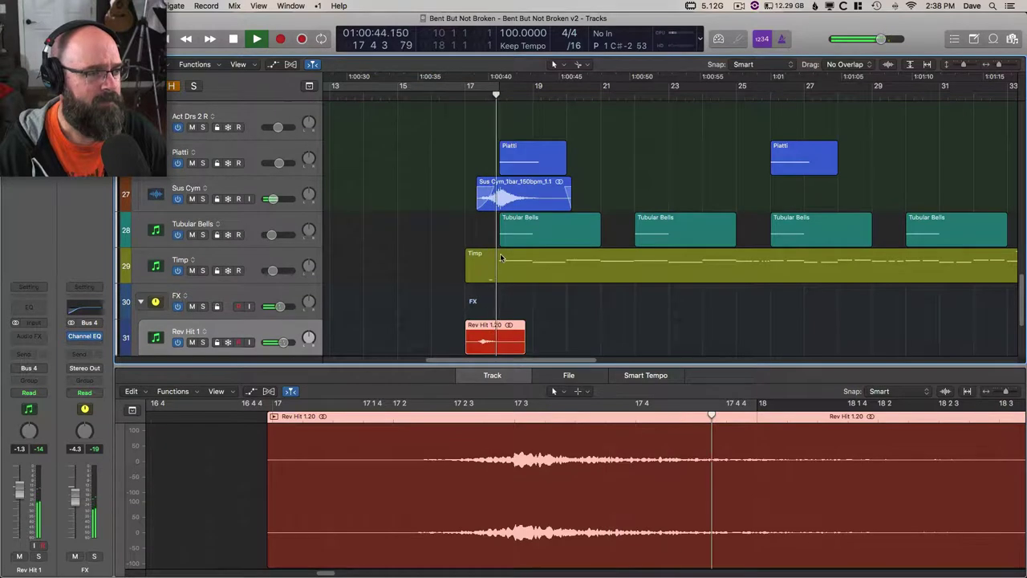
pyautogui.press('space')
pyautogui.press('z')
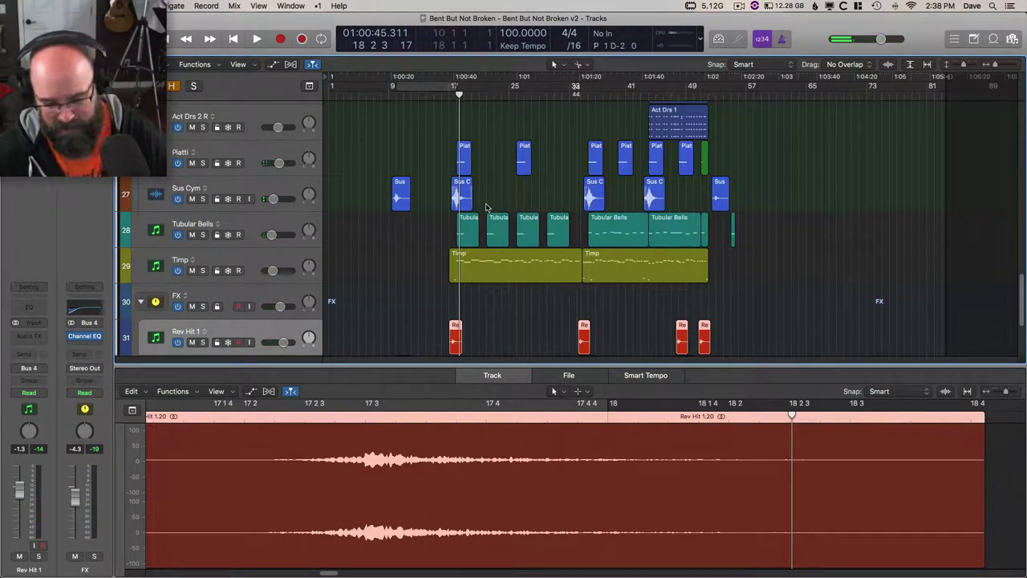
pyautogui.press('z')
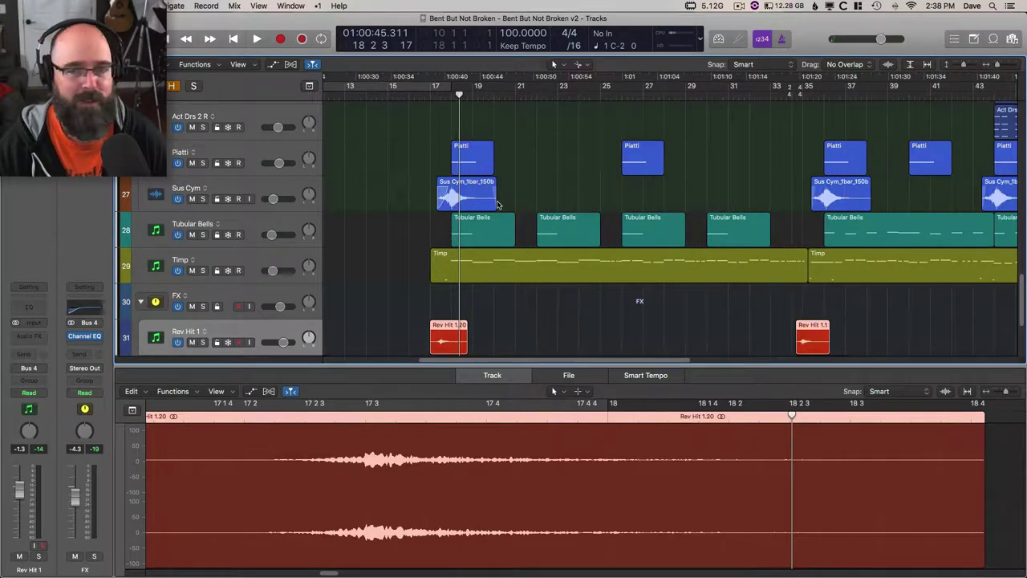
# - Select the Timp track, inspect its Play instrument's timpani patch and close the instrument window
pyautogui.click(453, 264)
pyautogui.click(229, 263)
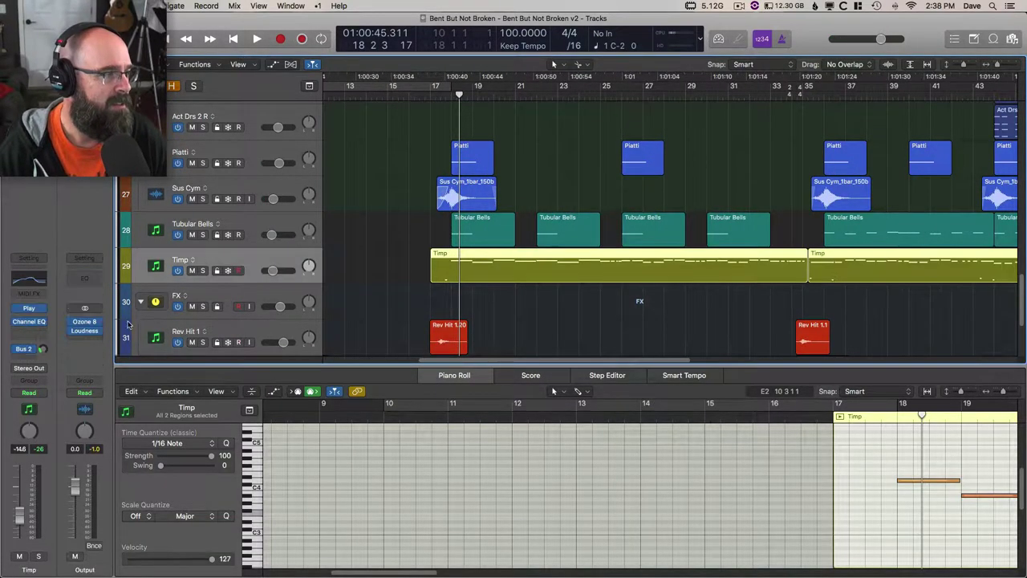
pyautogui.click(29, 309)
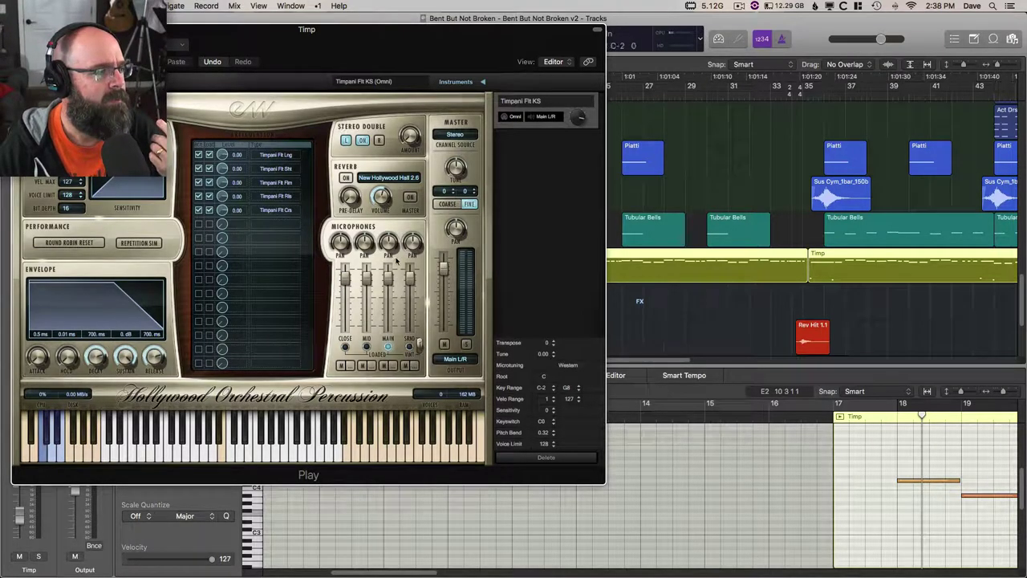
pyautogui.moveTo(258, 36); pyautogui.dragTo(207, 50)
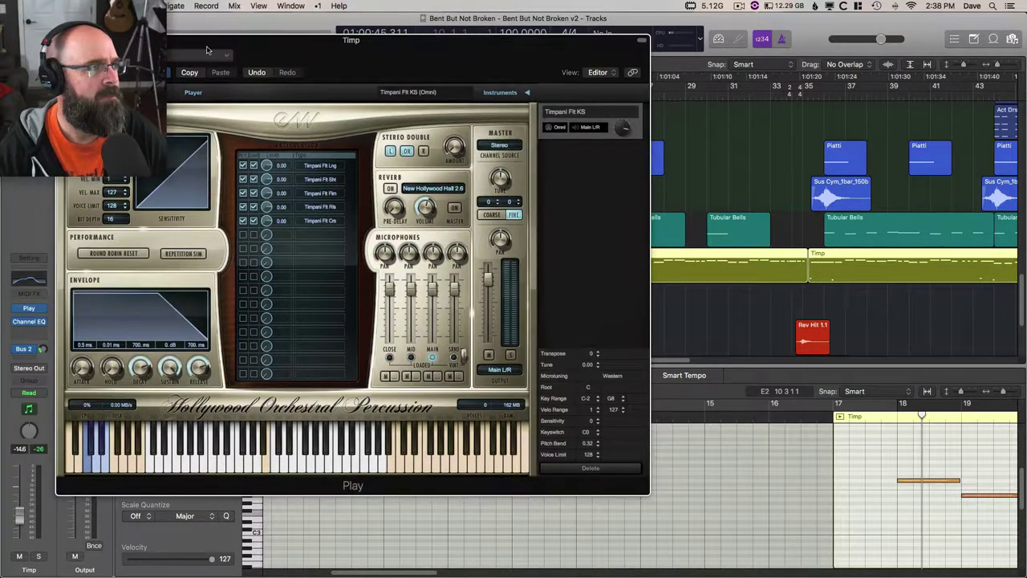
pyautogui.press('super+w')
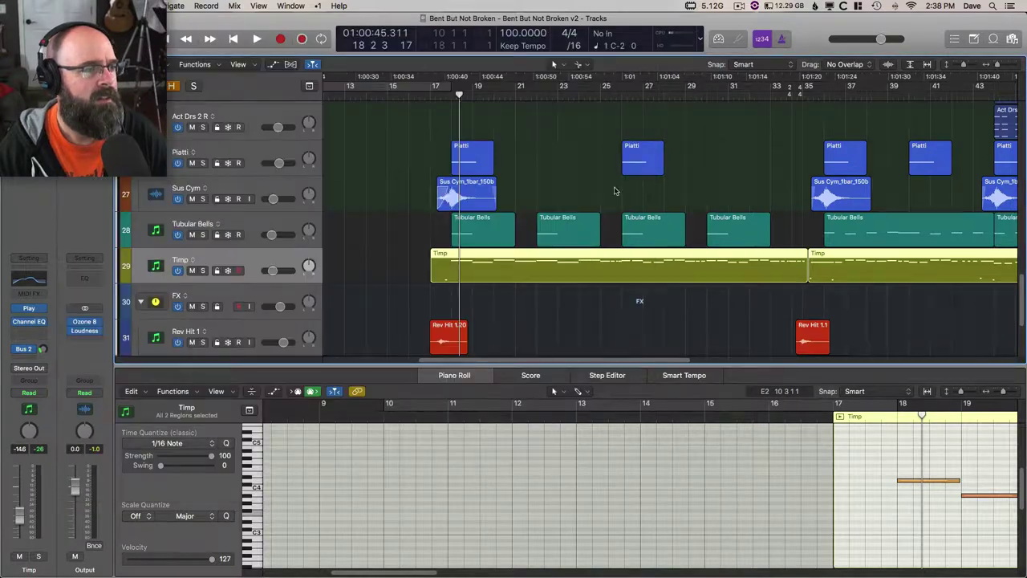
# - Select the Tubular Bells track, then solo it together with Timp and audition both parts around bar 18
pyautogui.click(509, 214)
pyautogui.click(247, 222)
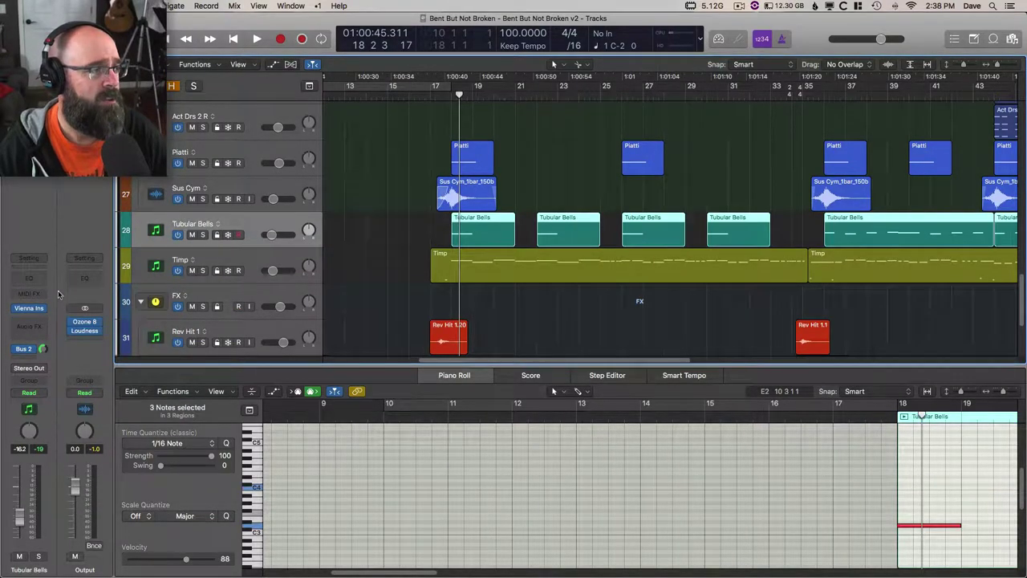
pyautogui.press('space')
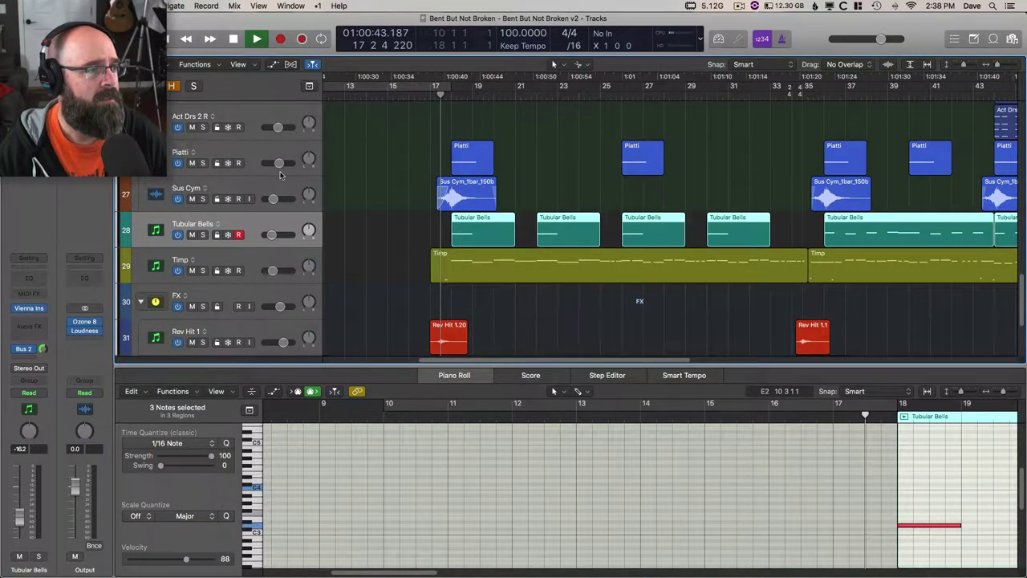
pyautogui.click(203, 234)
pyautogui.click(203, 270)
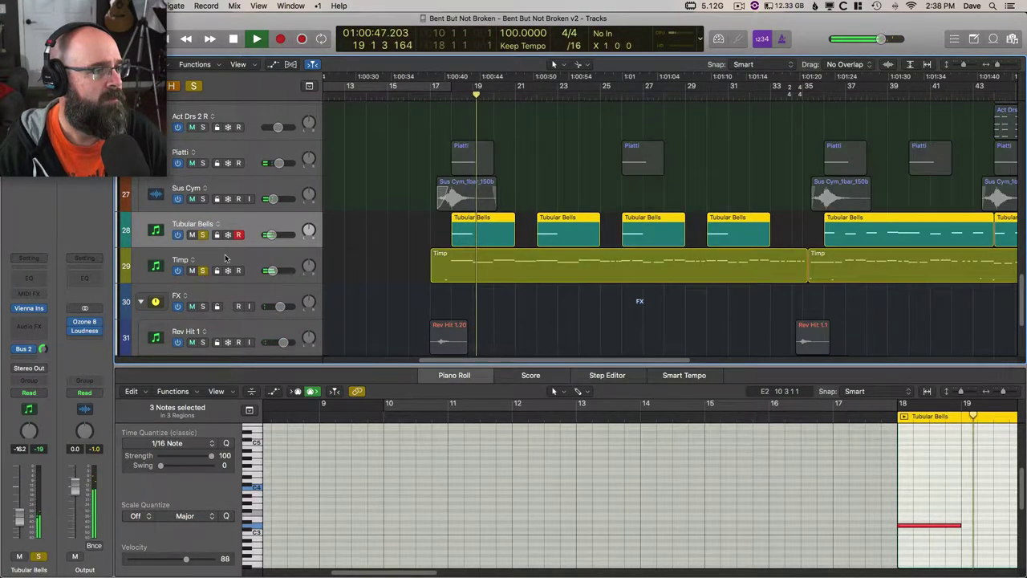
pyautogui.scroll(1, 225, 259)
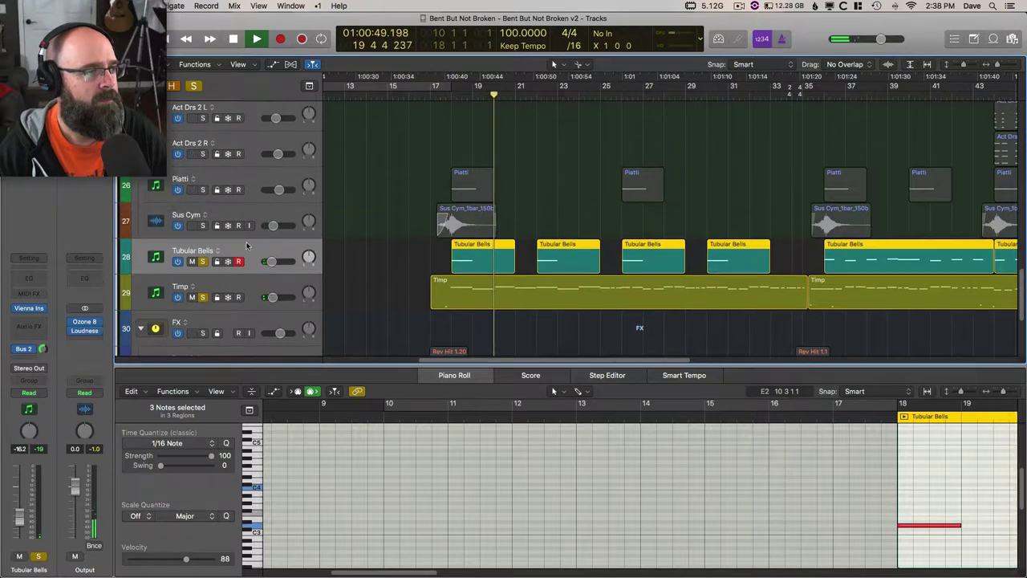
pyautogui.press('space')
# - Add Piatti to the soloed tracks, audition the hit at bar 18 and select the Piatti track
pyautogui.click(203, 189)
pyautogui.press('space')
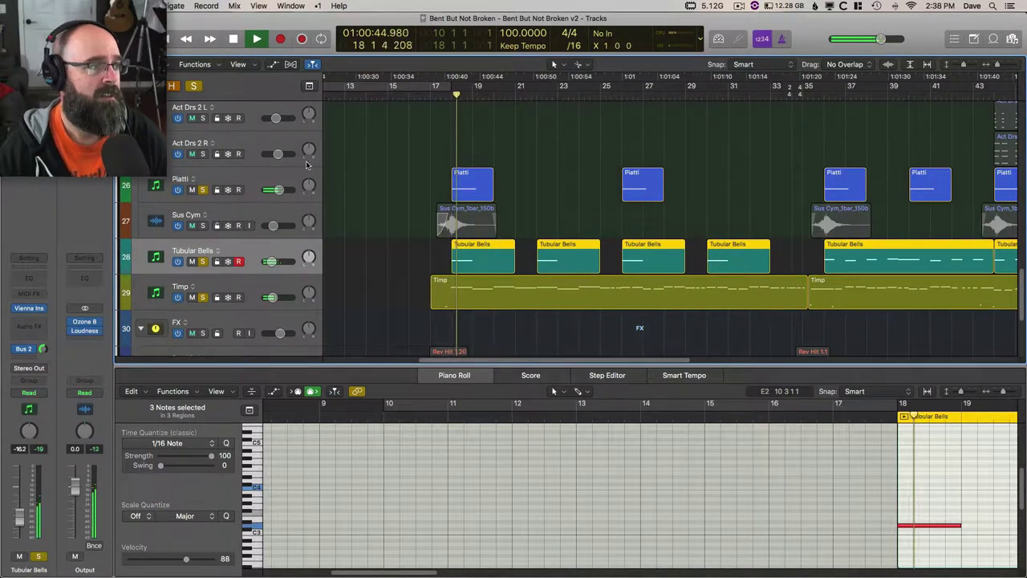
pyautogui.click(257, 173)
pyautogui.press('space')
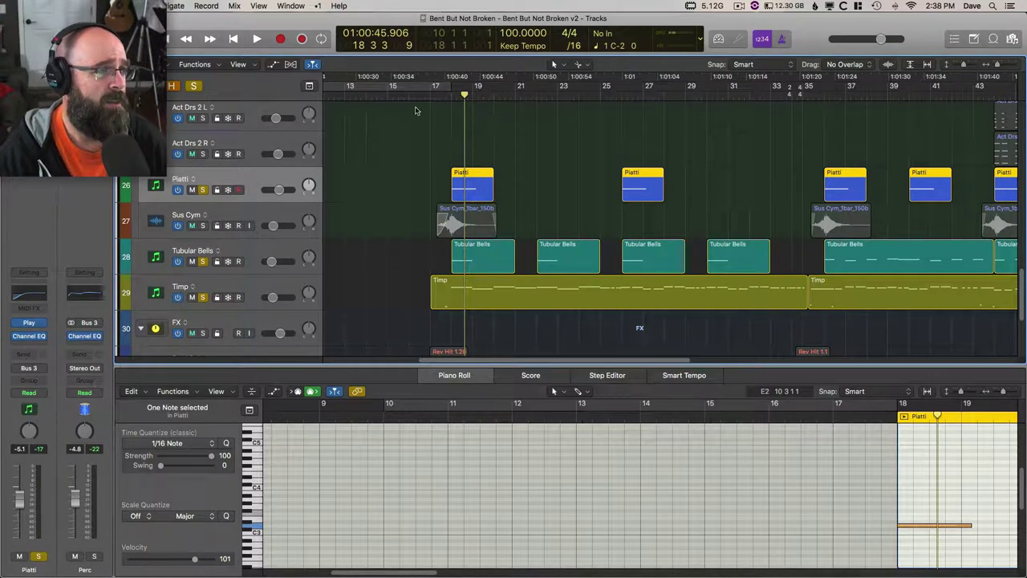
# - Replay the soloed parts from just before bar 17 and add Sus Cym to the solo for another audition
pyautogui.press('space')
pyautogui.press('space')
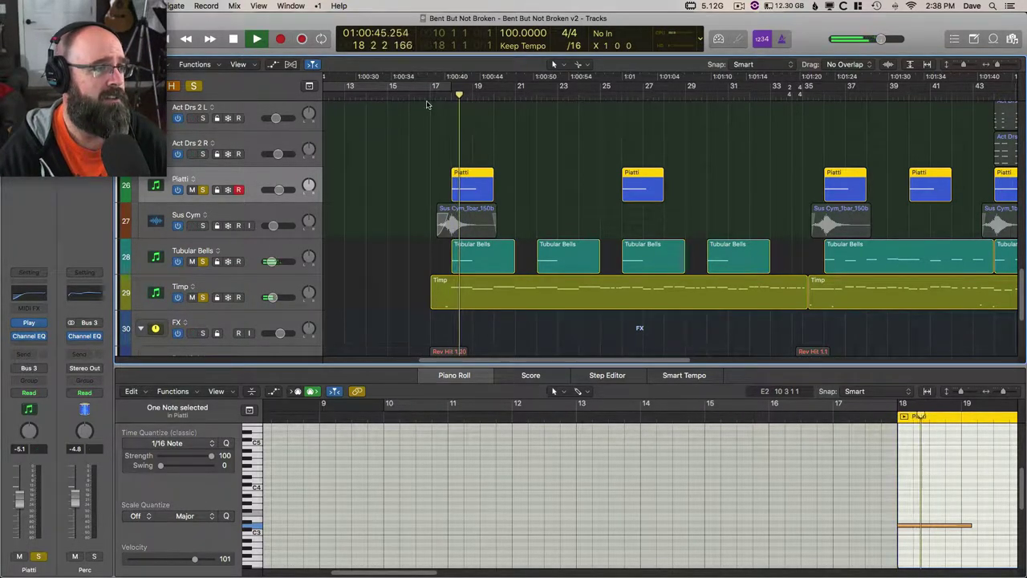
pyautogui.press('space')
pyautogui.click(427, 102)
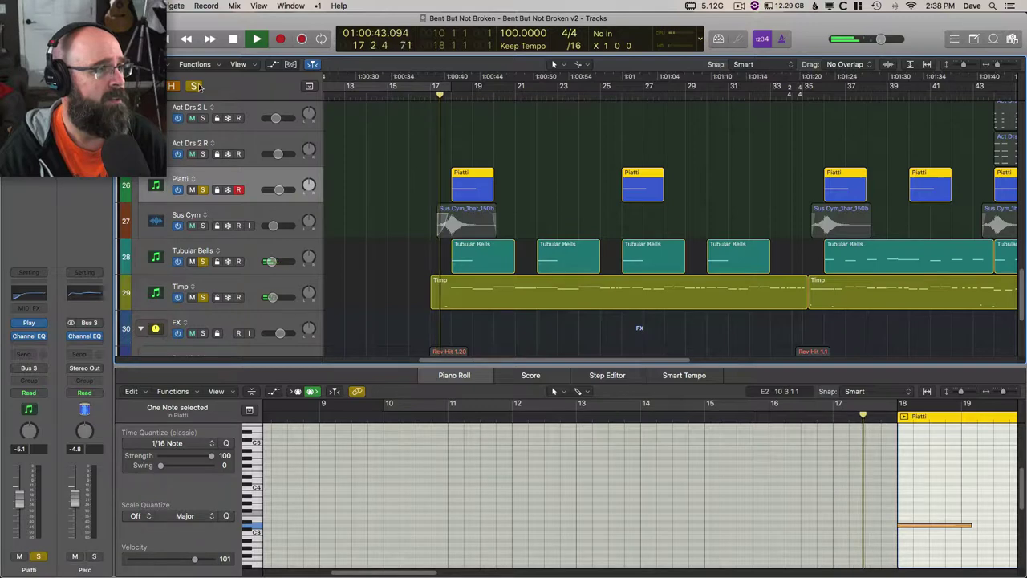
pyautogui.click(202, 225)
pyautogui.press('space')
pyautogui.press('space')
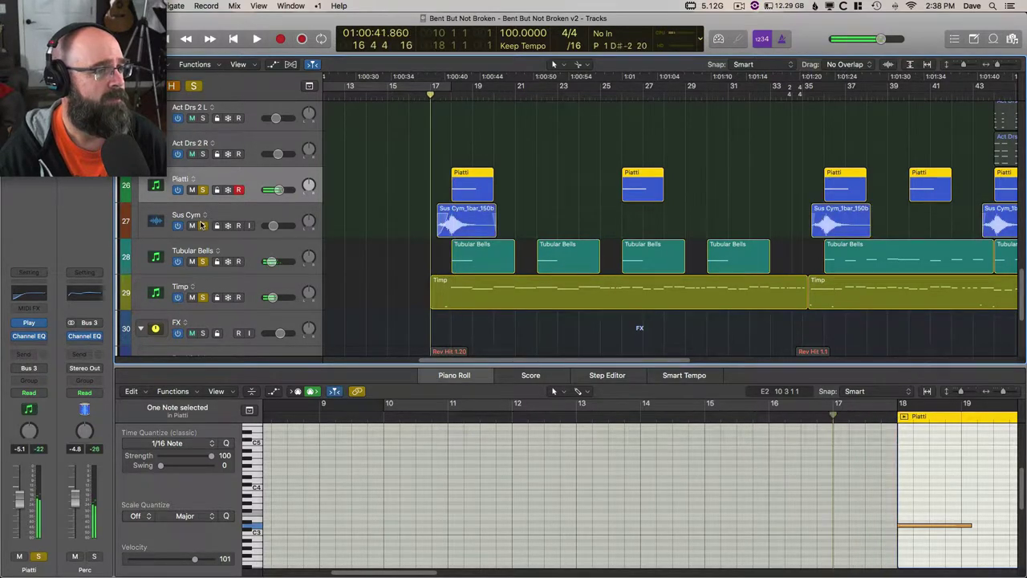
# - Clear all solos during playback and survey the full arrangement from the percussion tracks up to the strings
pyautogui.scroll(6, 671, 152)
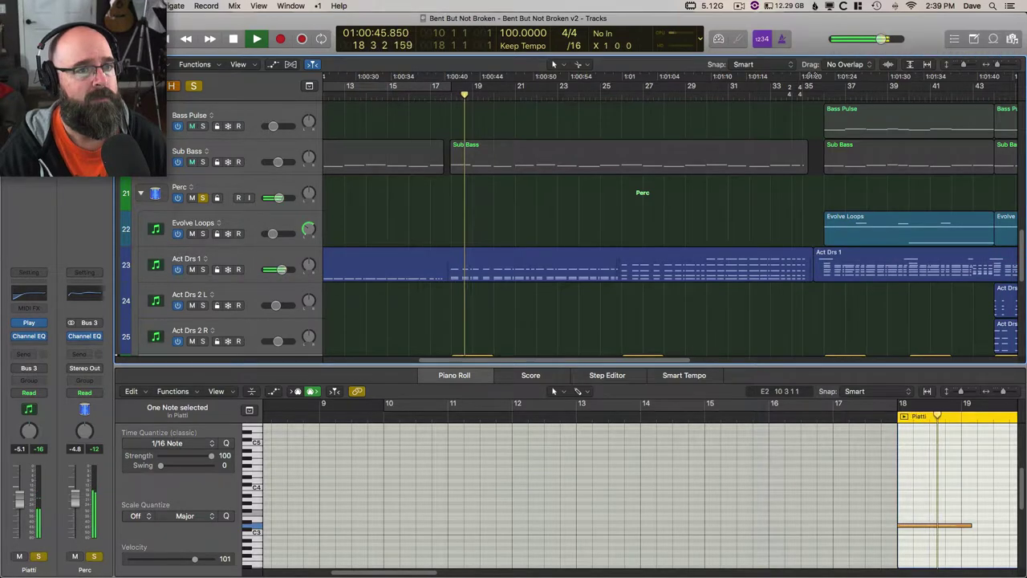
pyautogui.scroll(-4, 406, 196)
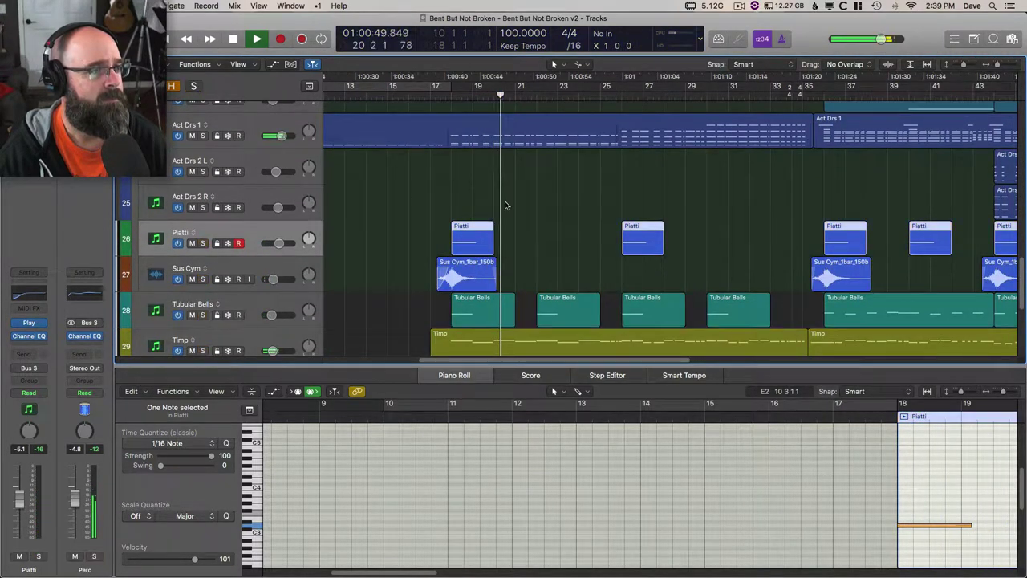
pyautogui.scroll(3, 505, 205)
pyautogui.scroll(12, 506, 206)
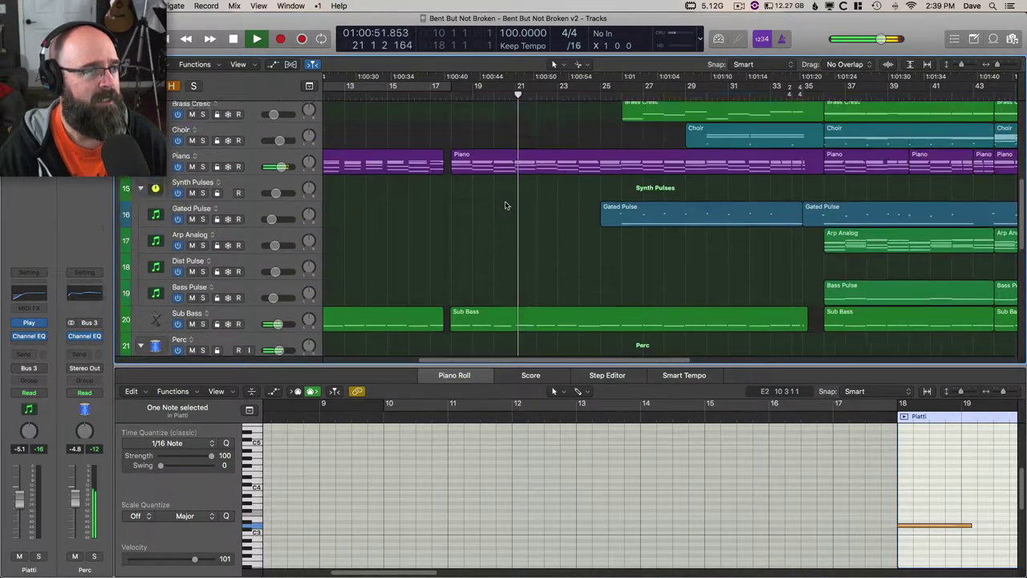
pyautogui.scroll(3, 506, 205)
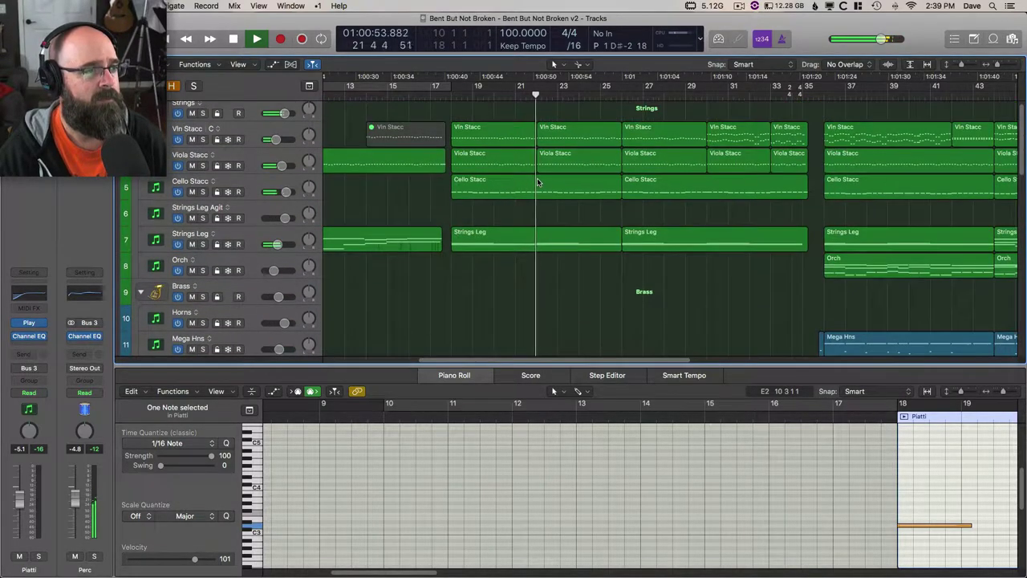
# - Show the notes of the first Cello Stacc region, solo the Strings stack and audition it before stopping playback
pyautogui.click(541, 184)
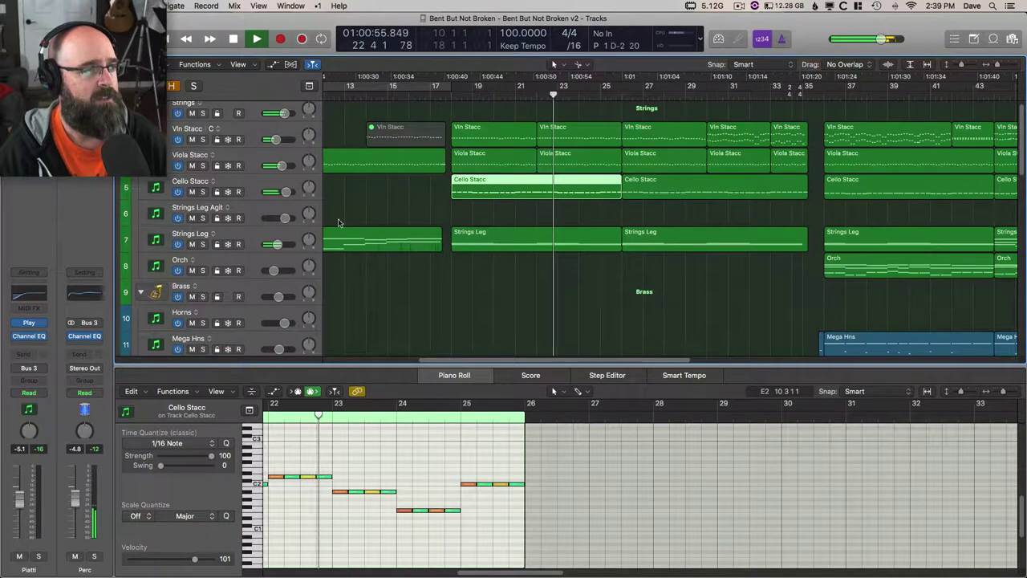
pyautogui.scroll(1, 223, 156)
pyautogui.press('s')
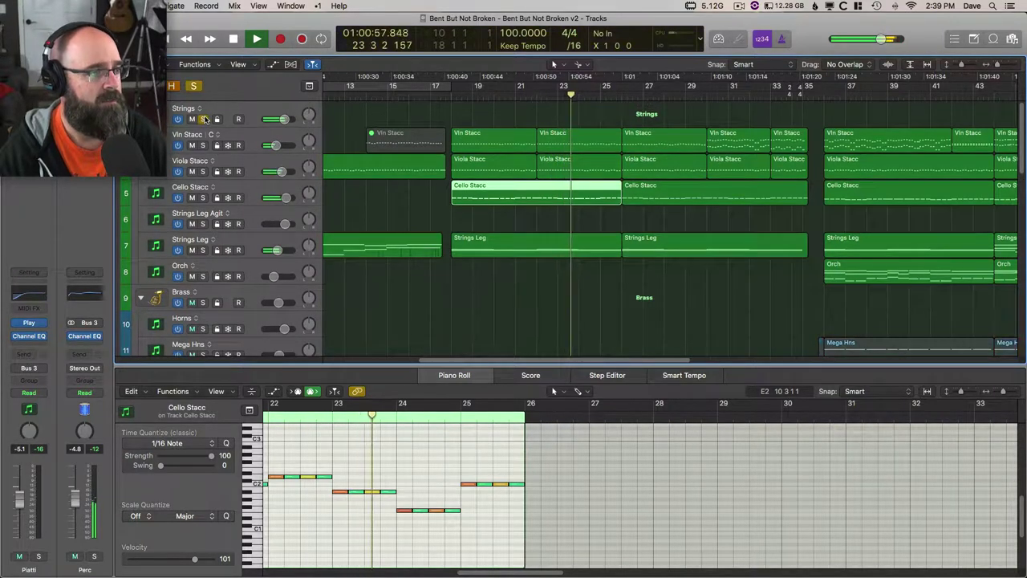
pyautogui.press('space')
# - Select the Strings Leg track and open its Kontakt 5 instrument
pyautogui.click(250, 243)
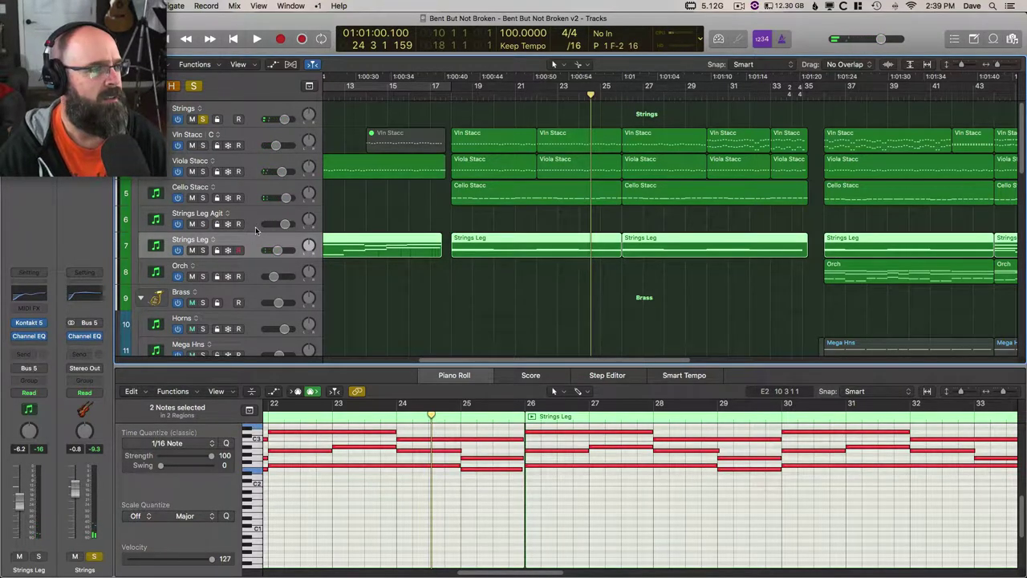
pyautogui.click(29, 323)
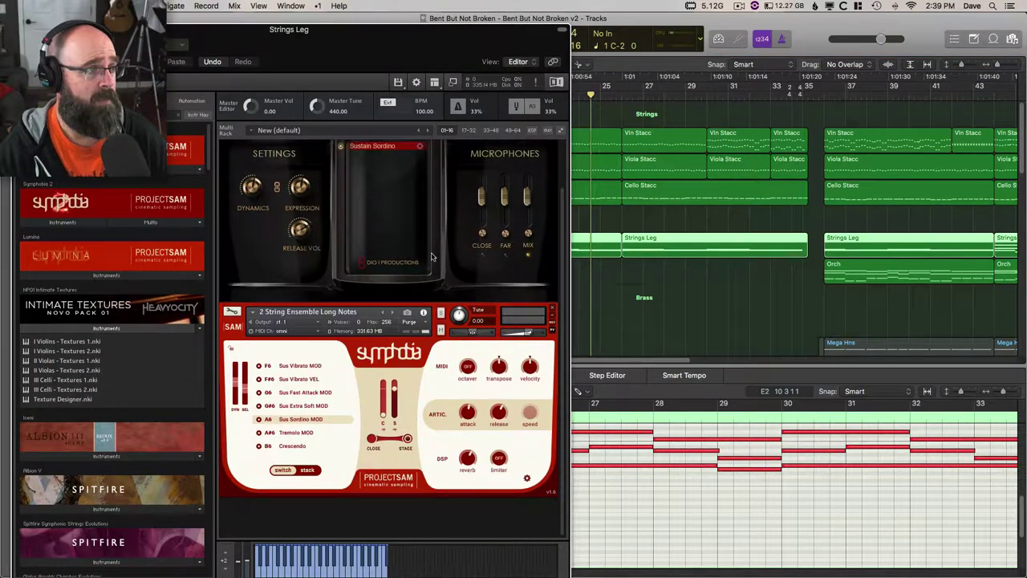
# - Review the Strings Leg instrument's loaded patches, hide its window and audition the soloed strings into bar 26
pyautogui.scroll(2, 431, 257)
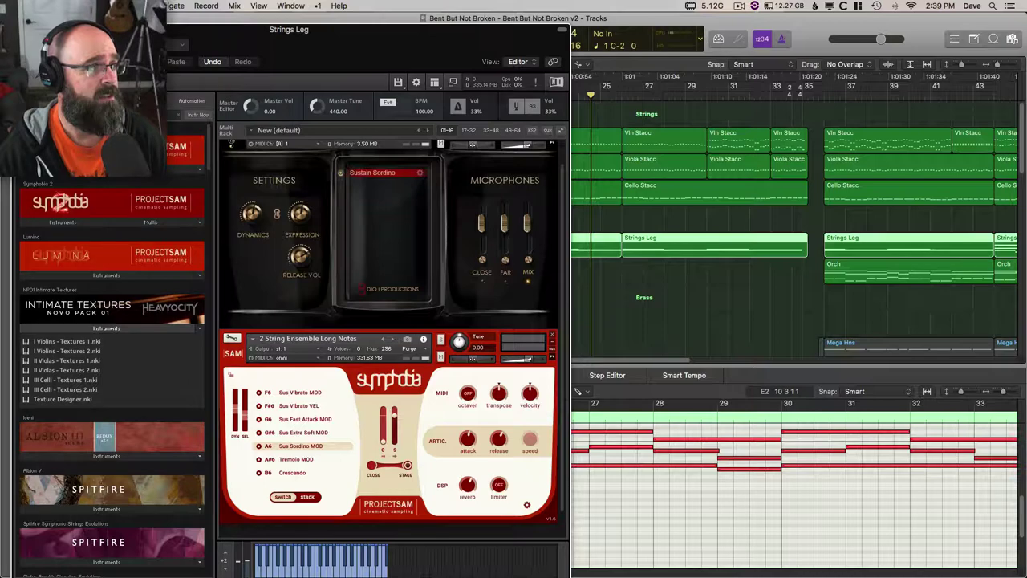
pyautogui.press('v')
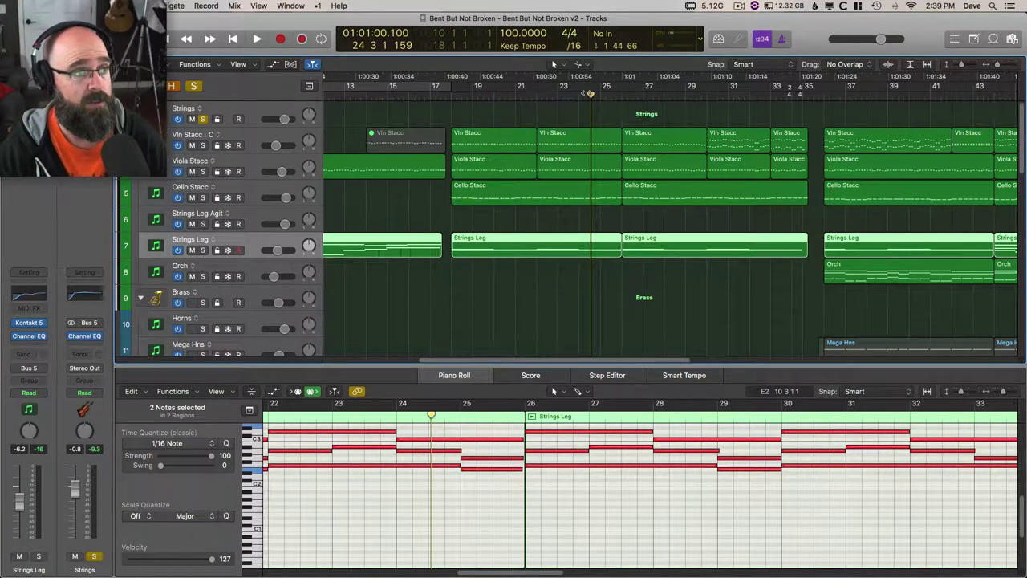
pyautogui.press('space')
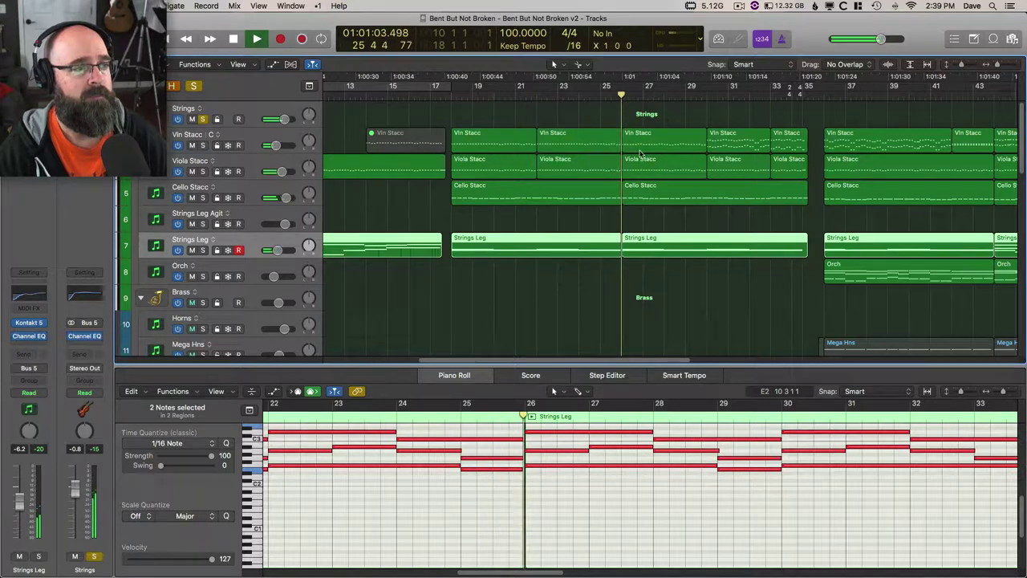
pyautogui.click(613, 144)
pyautogui.press('space')
# - Show the notes of the Vln Stacc and Viola Stacc regions at bar 26 together and cycle bars 26 to 30
pyautogui.click(635, 147)
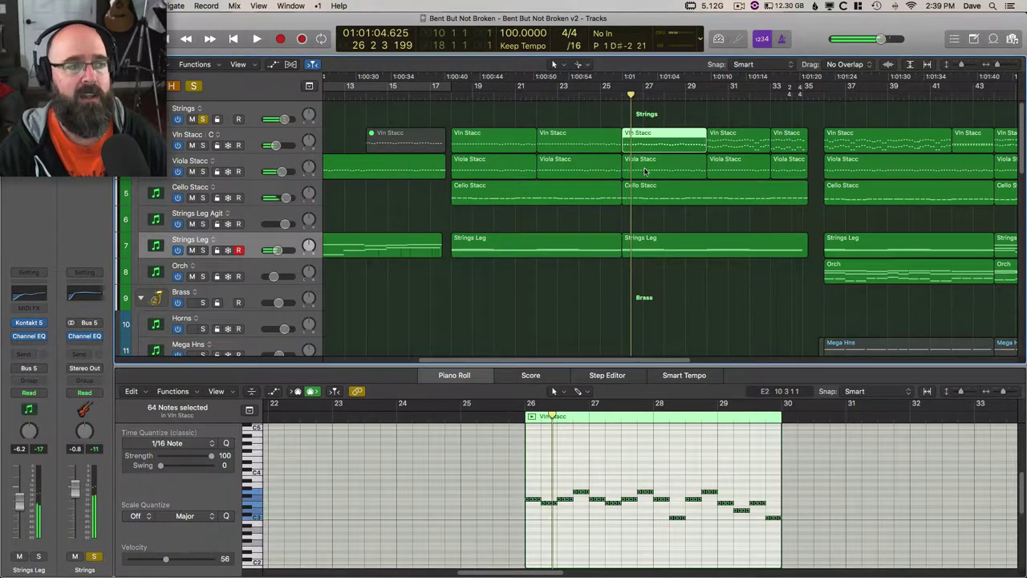
pyautogui.keyDown('shift'); pyautogui.click(646, 171); pyautogui.keyUp('shift')
pyautogui.moveTo(630, 90); pyautogui.dragTo(712, 90)
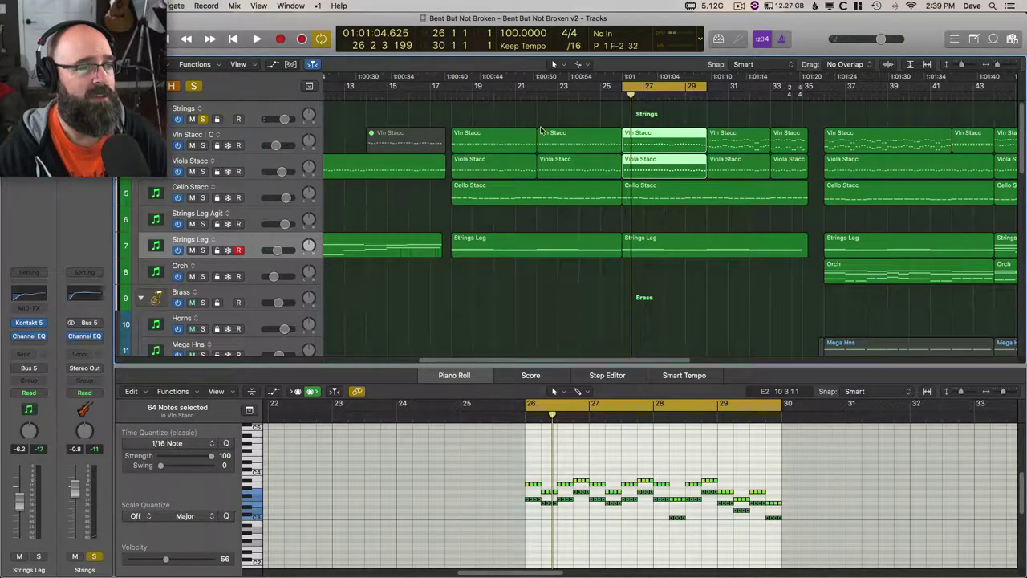
# - Cycle bars 22 to 26 for playback of the soloed strings and shift the cycle range to bars 26 to 30
pyautogui.moveTo(540, 90); pyautogui.dragTo(622, 90)
pyautogui.press('space')
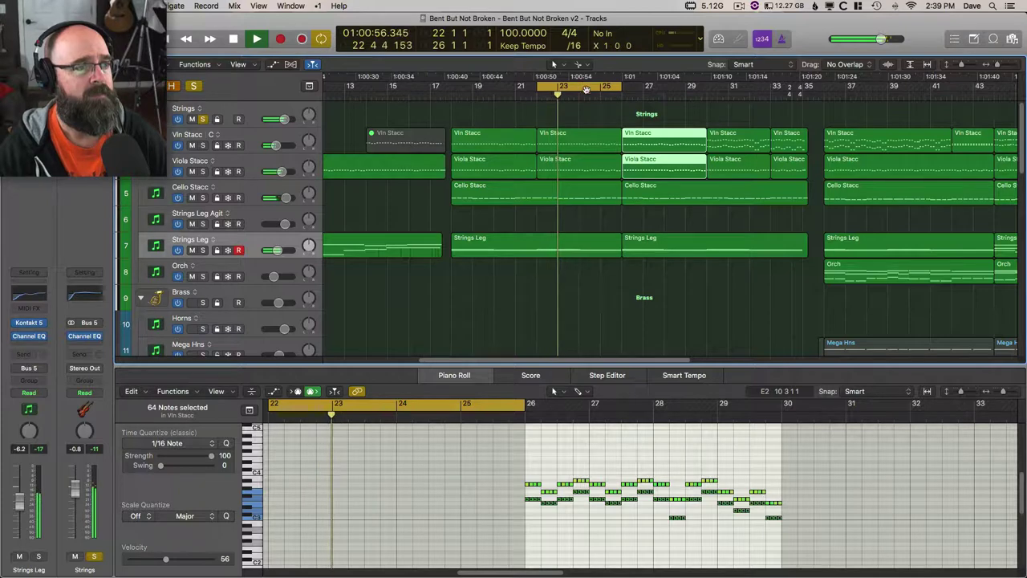
pyautogui.moveTo(578, 86); pyautogui.dragTo(663, 107)
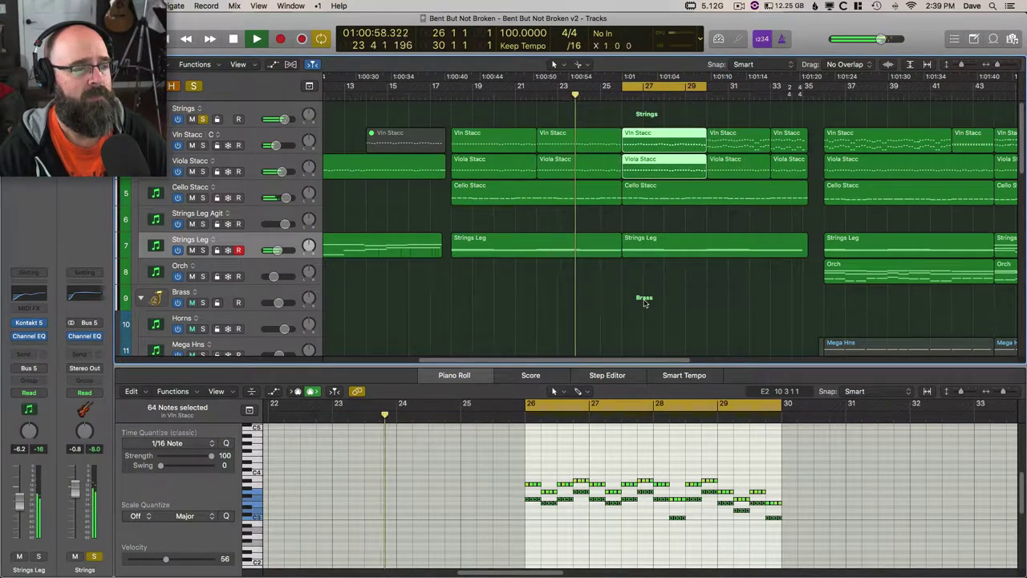
# - Hide the note editor and audition the strings from bar 26, adding Brass Cresc to the solo before stopping playback
pyautogui.press('e')
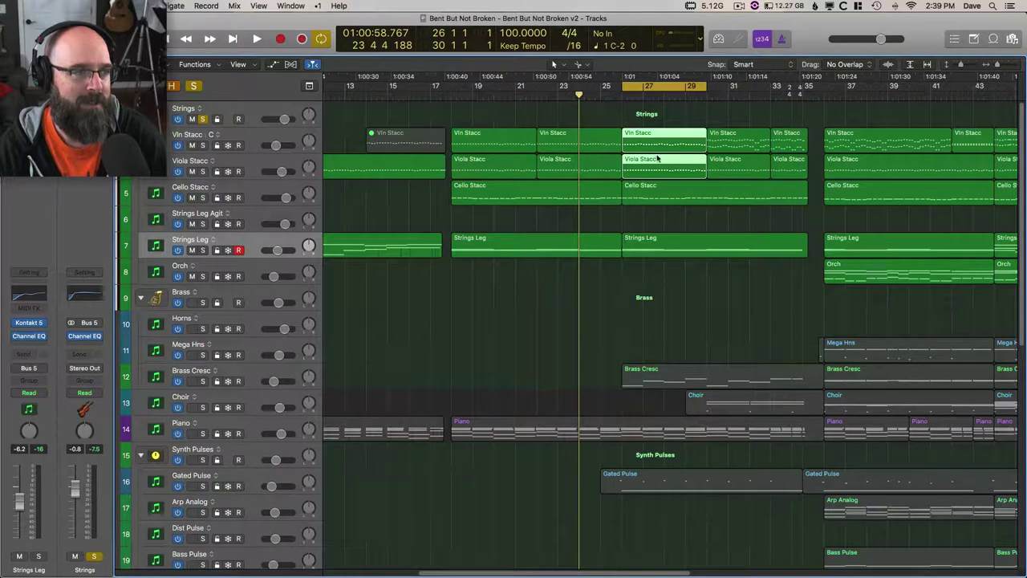
pyautogui.click(642, 245)
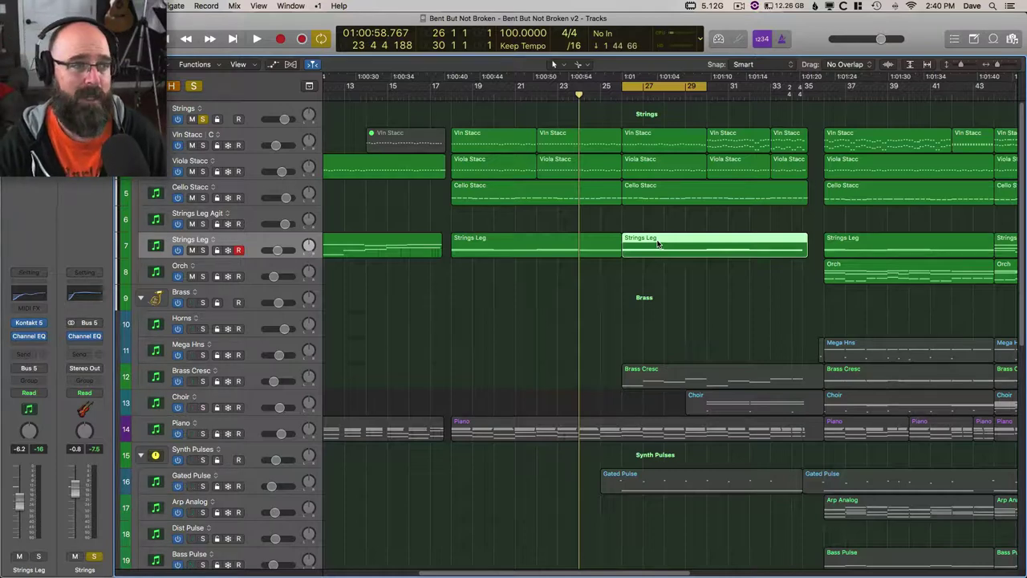
pyautogui.press('space')
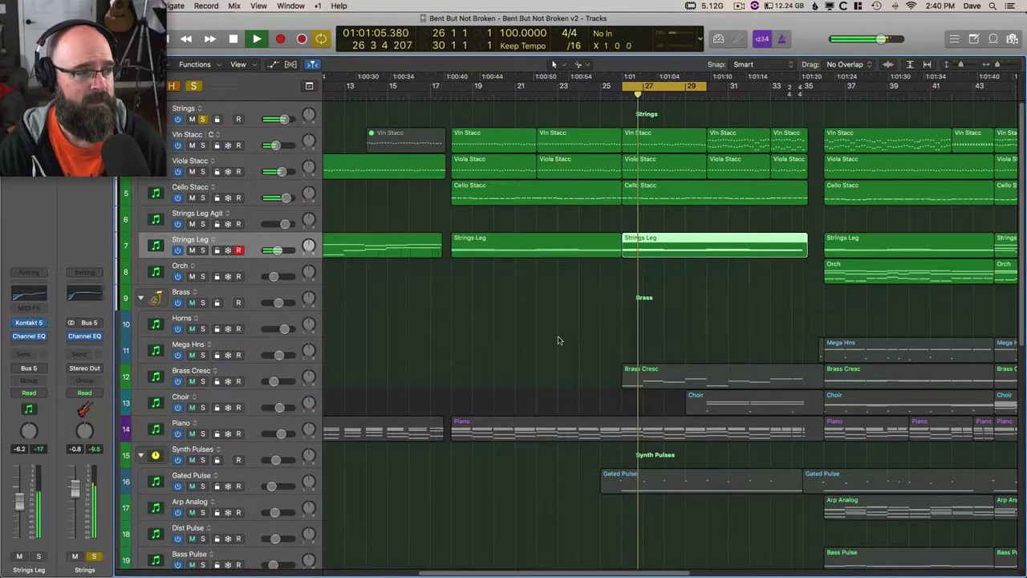
pyautogui.click(203, 381)
pyautogui.press('space')
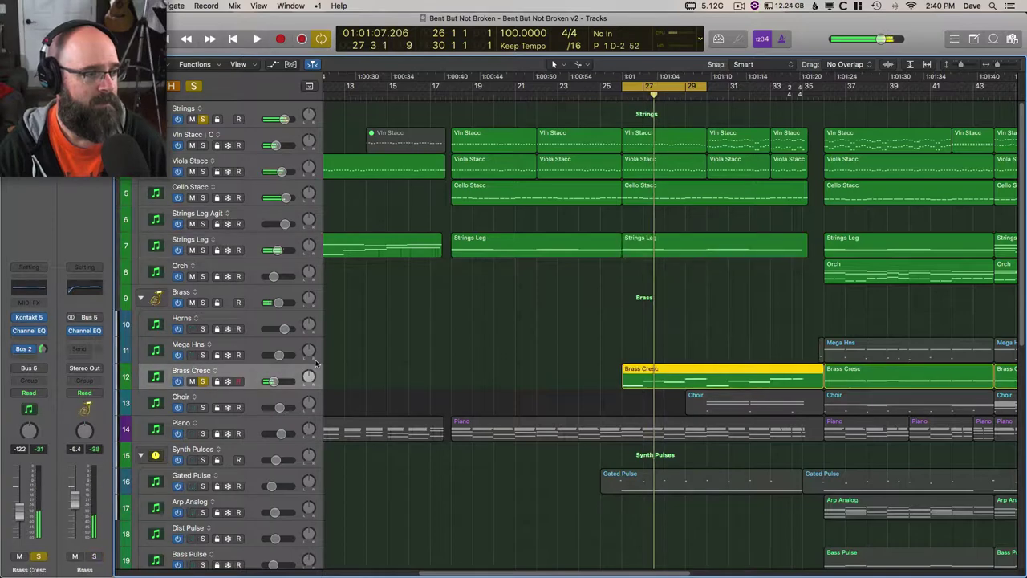
# - Clear all solos, solo Brass Cresc alone and play it from shortly before bar 26
pyautogui.click(195, 87)
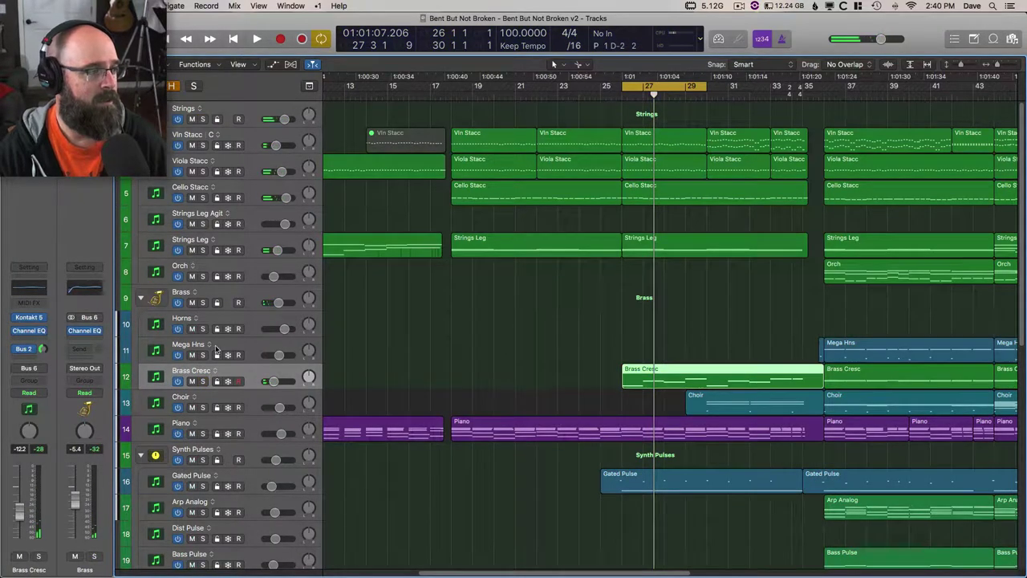
pyautogui.click(202, 381)
pyautogui.press(',')
pyautogui.press(',')
pyautogui.press('space')
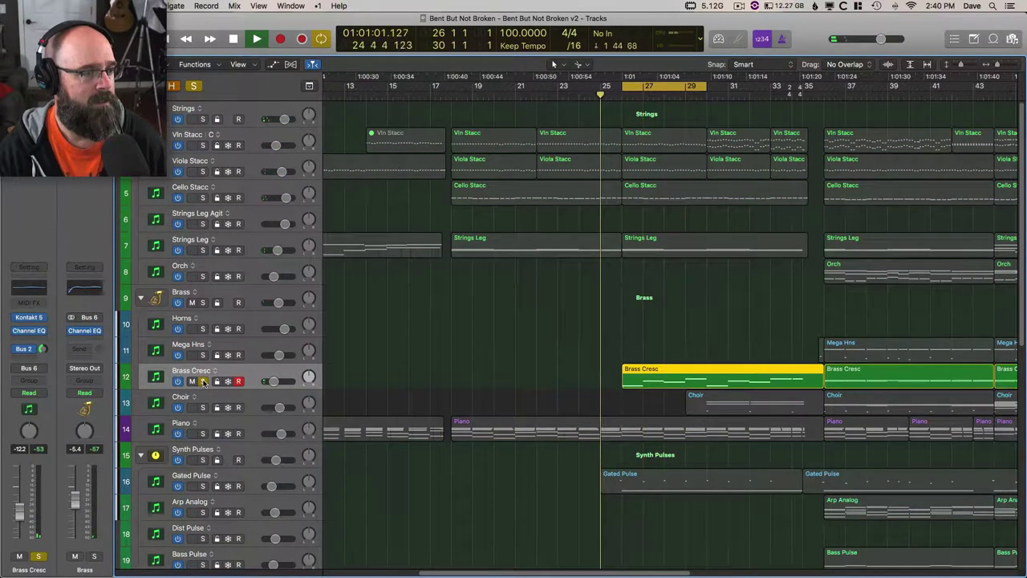
# - Examine the Symphobia brass ensemble patch in the Brass Cresc track's Kontakt 5 instrument and close its window
pyautogui.click(30, 318)
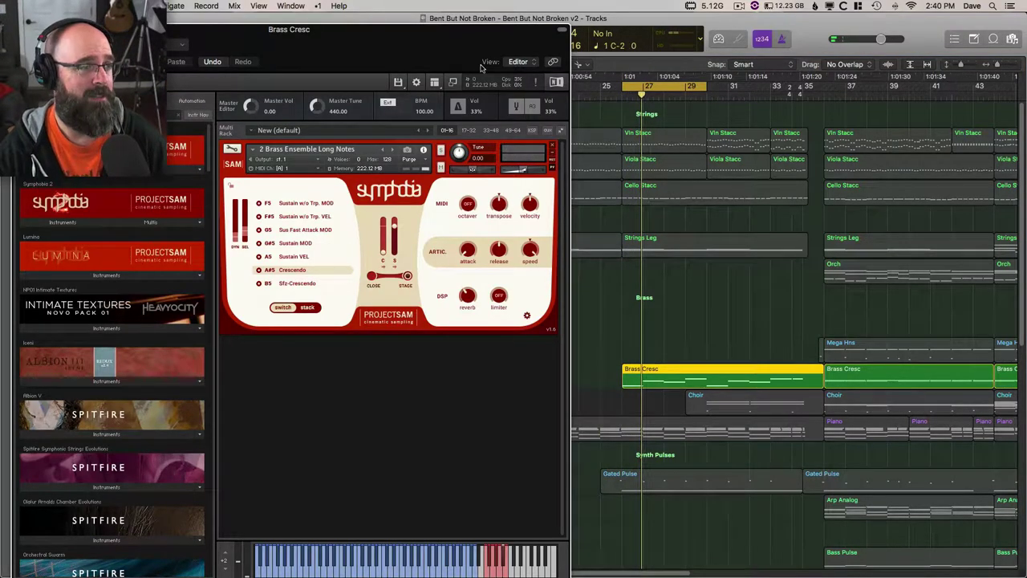
pyautogui.press('super+w')
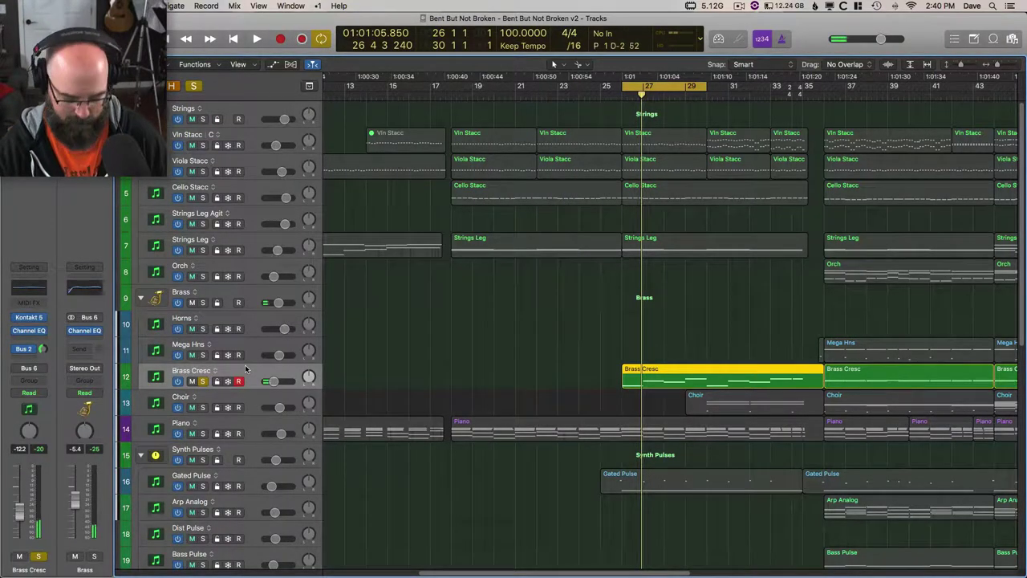
pyautogui.click(30, 318)
pyautogui.moveTo(398, 28); pyautogui.dragTo(464, 34)
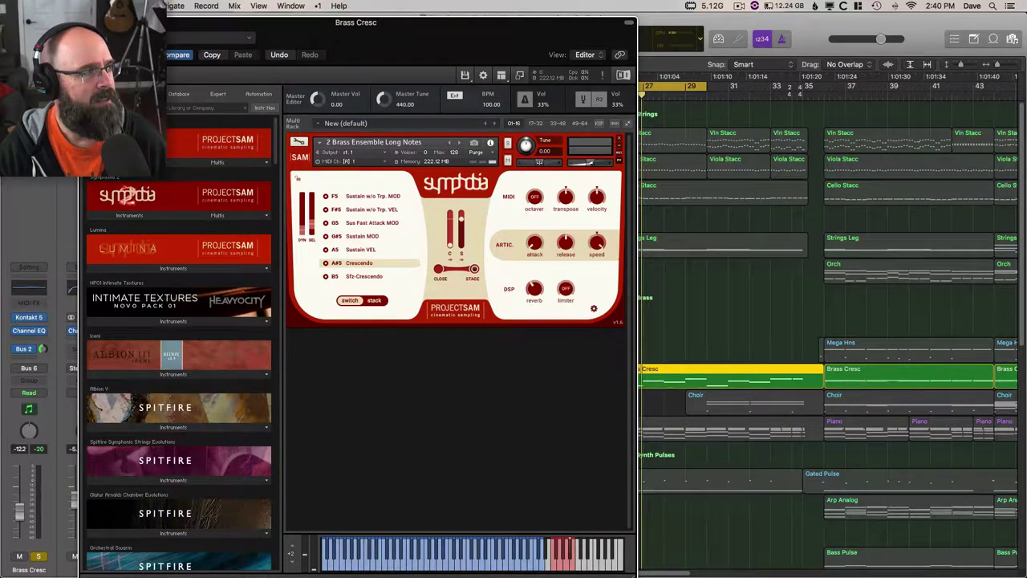
pyautogui.press('super+w')
# - Play the full arrangement from bar 26 and briefly solo the Gated Pulse track
pyautogui.press('space')
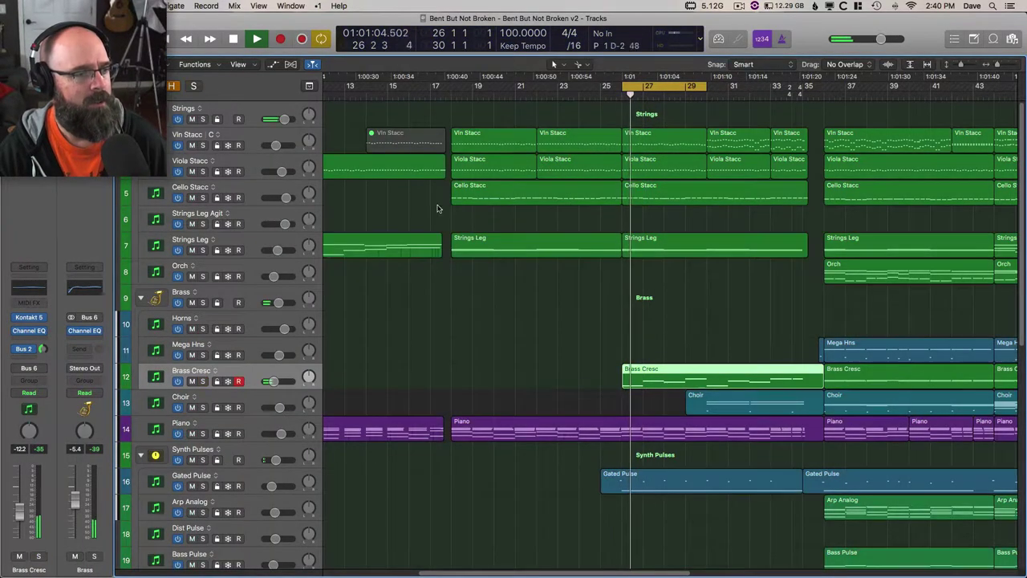
pyautogui.scroll(-1, 535, 296)
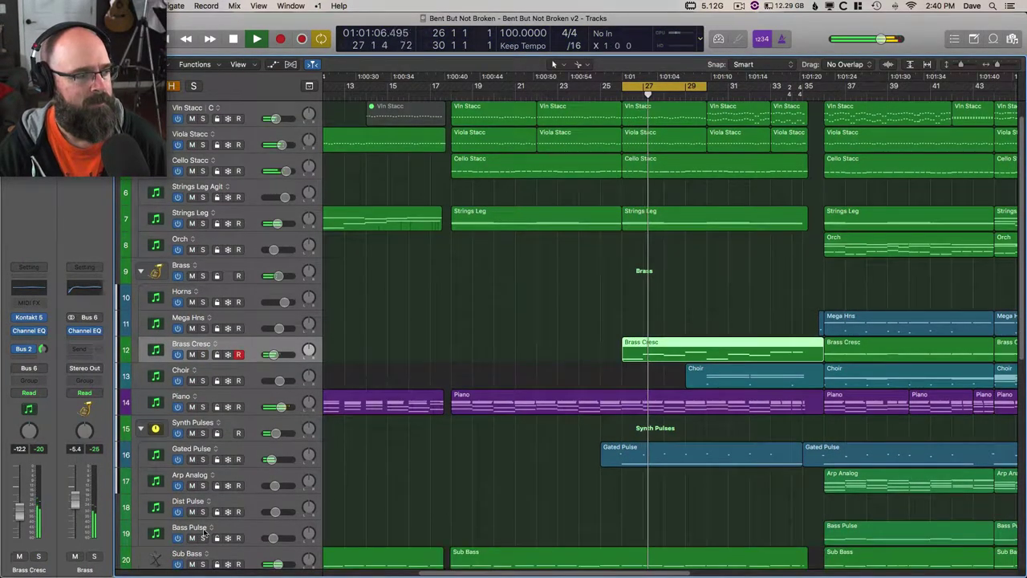
pyautogui.click(203, 459)
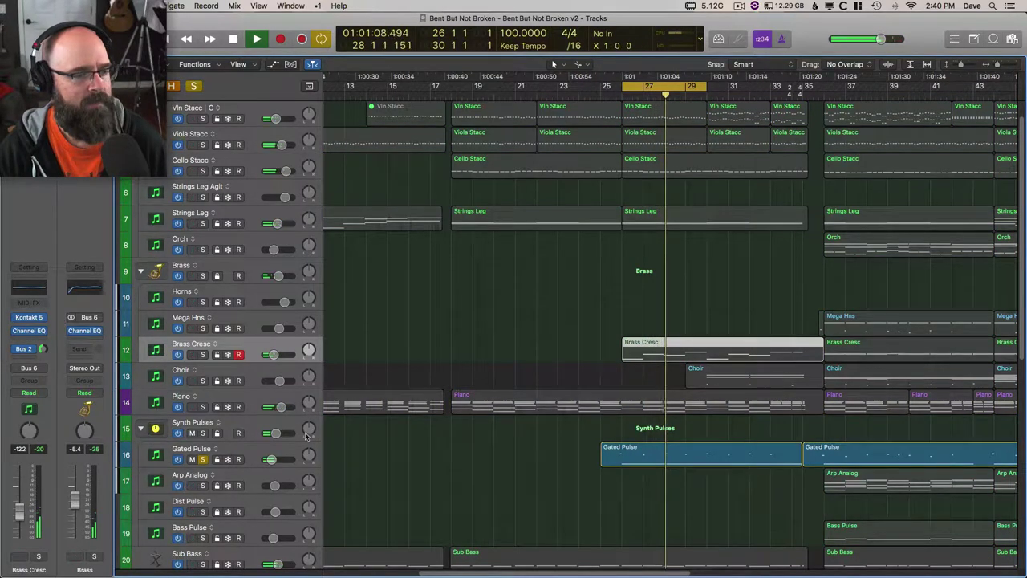
pyautogui.click(203, 459)
# - Stop playback with the Choir track soloed, turn off cycling and place the playhead at bar 30
pyautogui.click(206, 383)
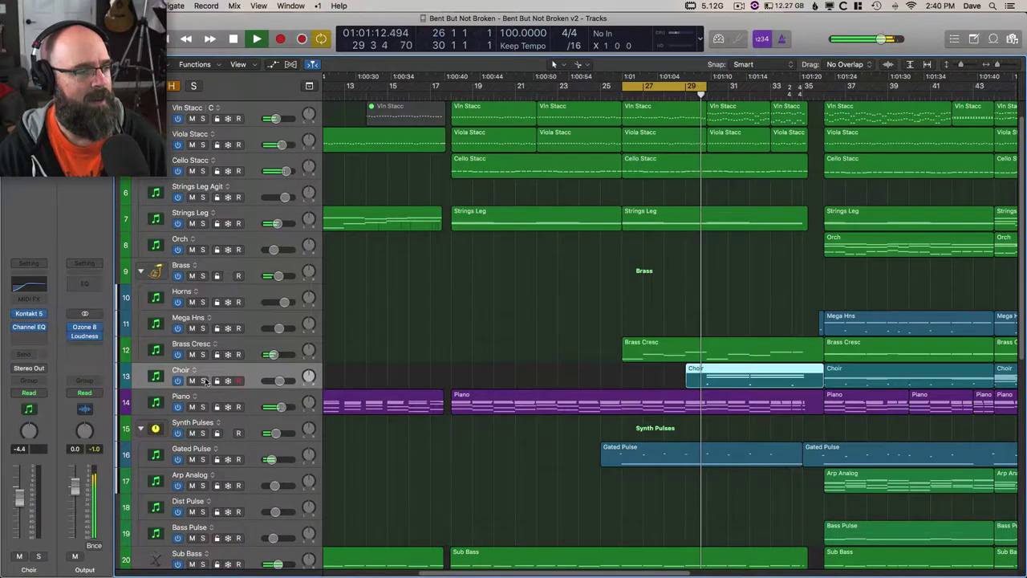
pyautogui.click(203, 381)
pyautogui.press('space')
pyautogui.press('c')
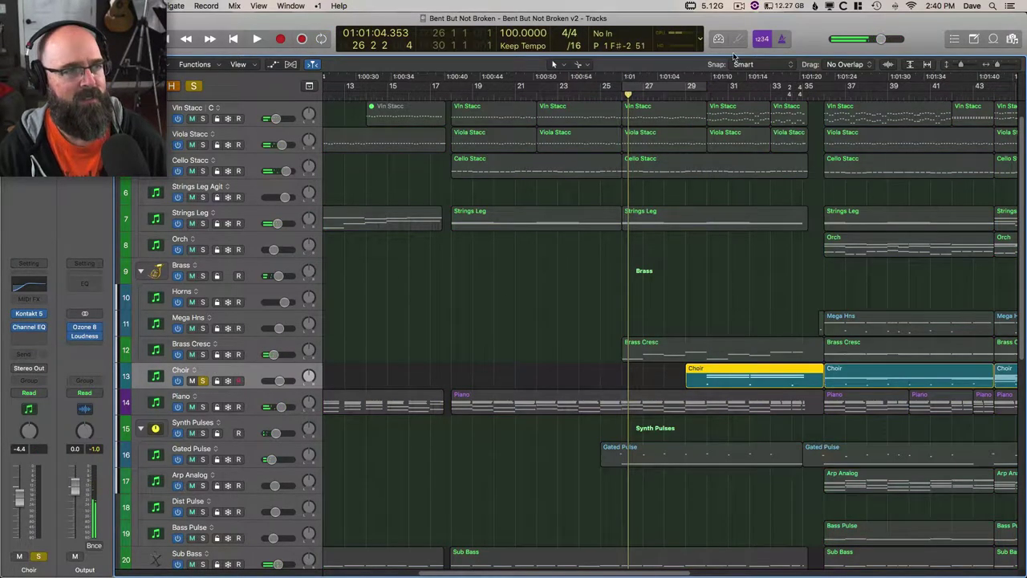
pyautogui.click(703, 94)
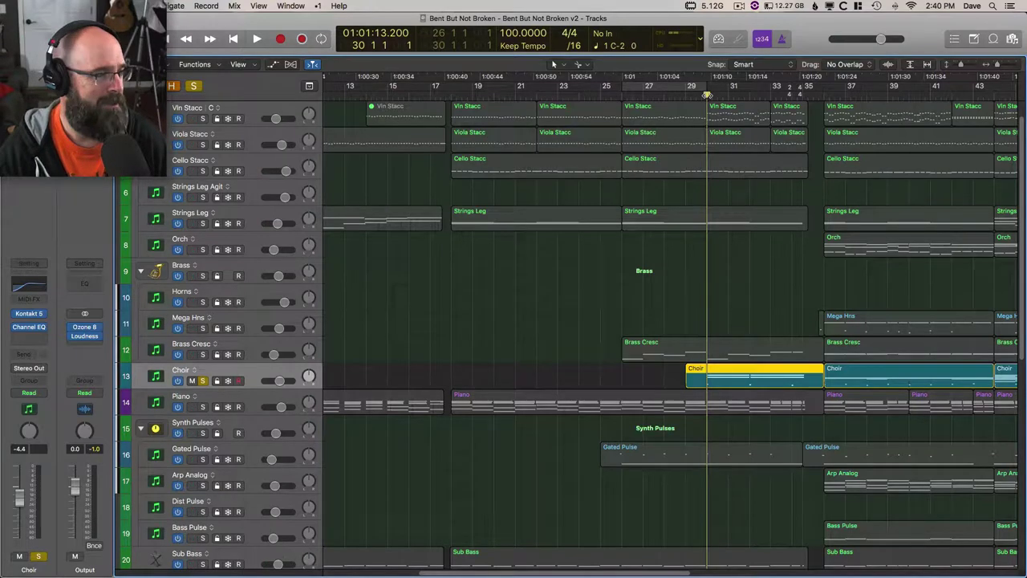
# - Open the Choir track's Kontakt 5 instrument and examine its men's and women's Requiem sustain patches
pyautogui.click(30, 313)
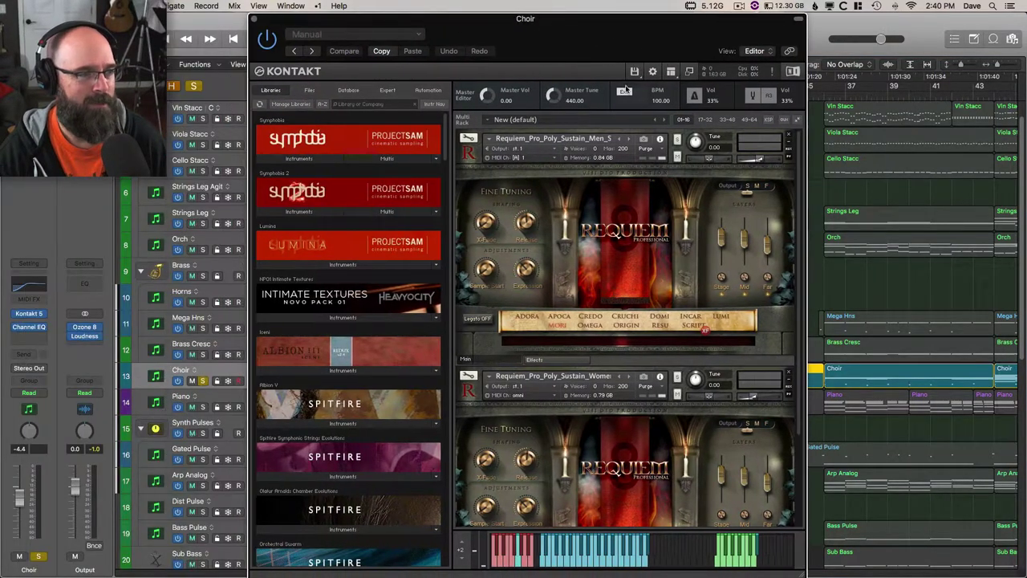
pyautogui.scroll(-3, 638, 224)
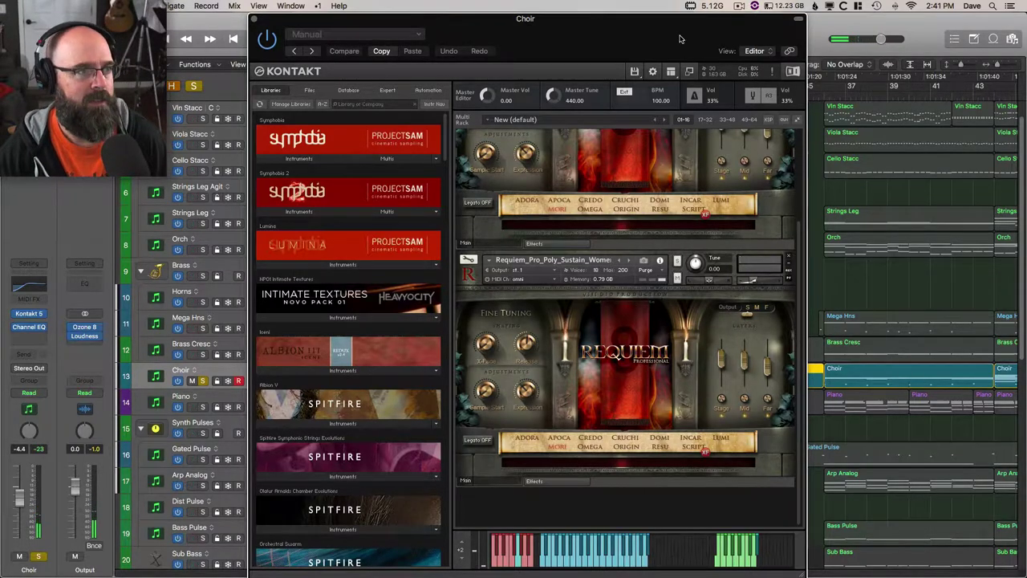
pyautogui.moveTo(680, 39); pyautogui.dragTo(515, 38)
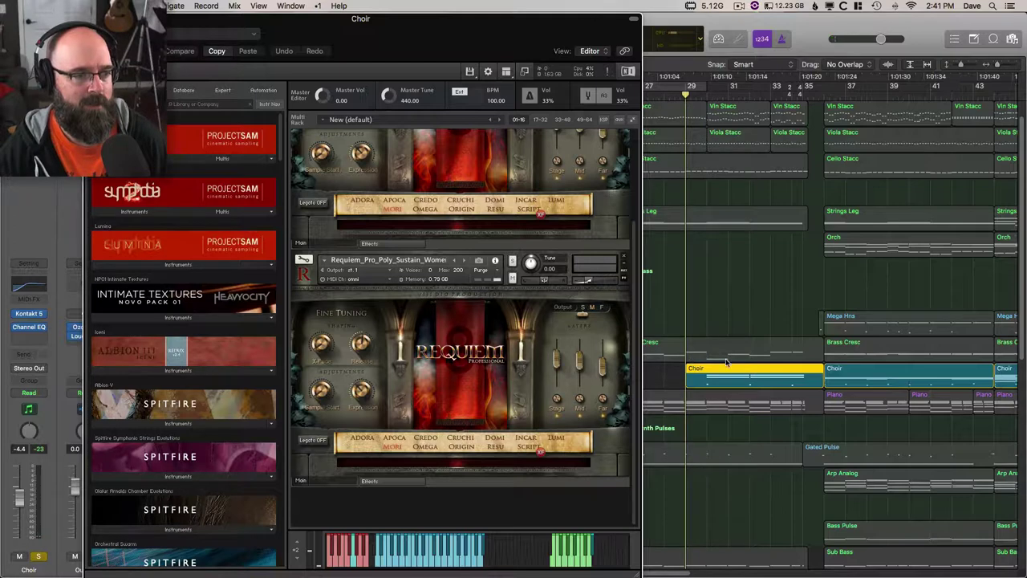
# - Show the notes of the Choir region at bar 29, play it while watching the Requiem patches, and close the instrument
pyautogui.doubleClick(727, 366)
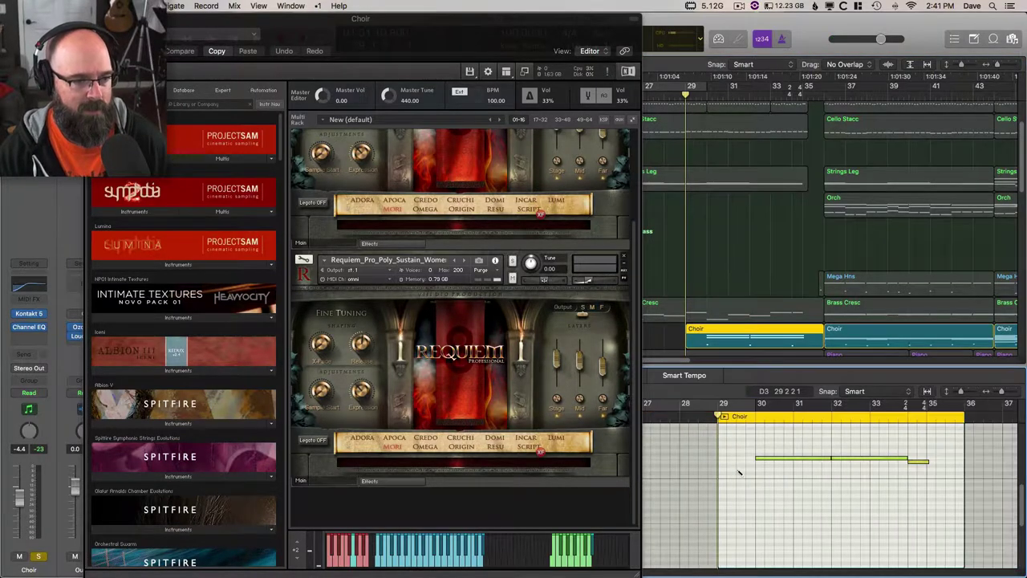
pyautogui.scroll(-5, 737, 472)
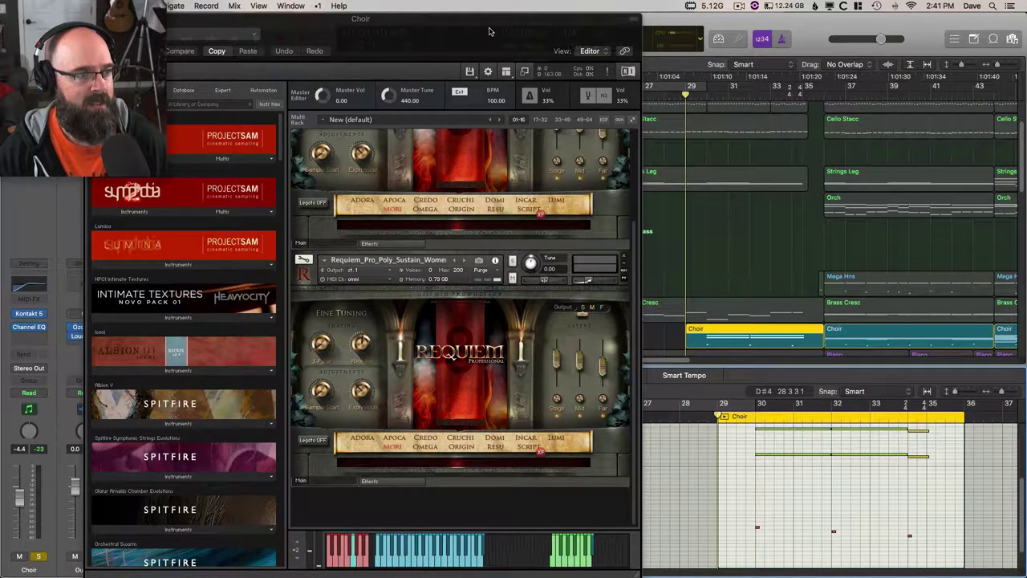
pyautogui.moveTo(489, 31); pyautogui.dragTo(531, 30)
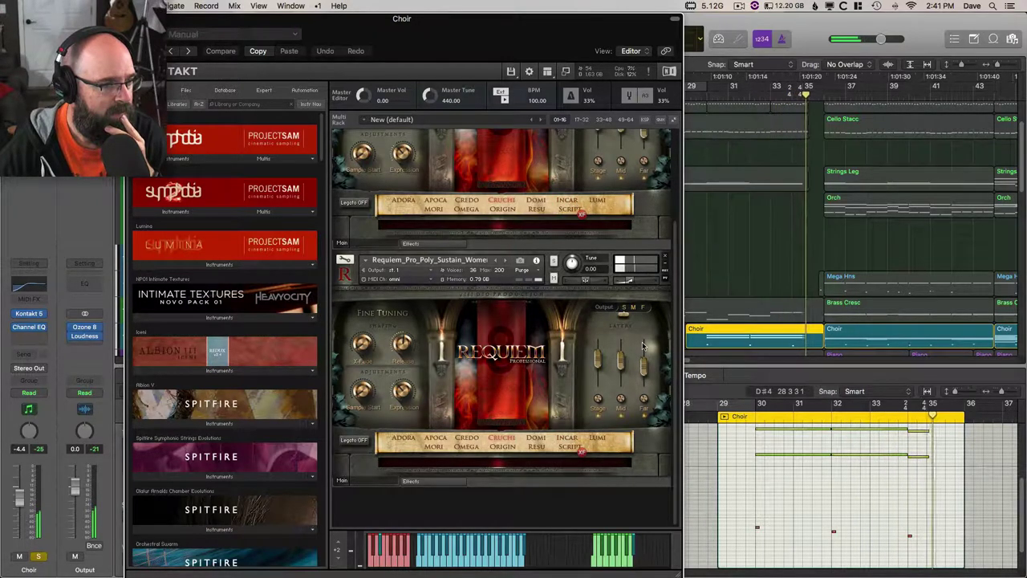
pyautogui.hscroll(5, 723, 401)
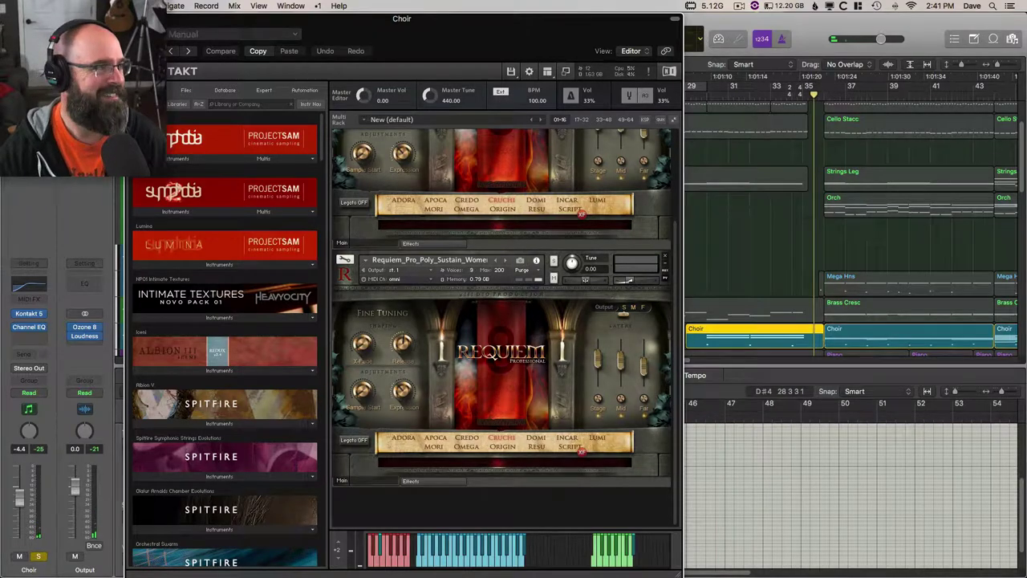
pyautogui.press('super+w')
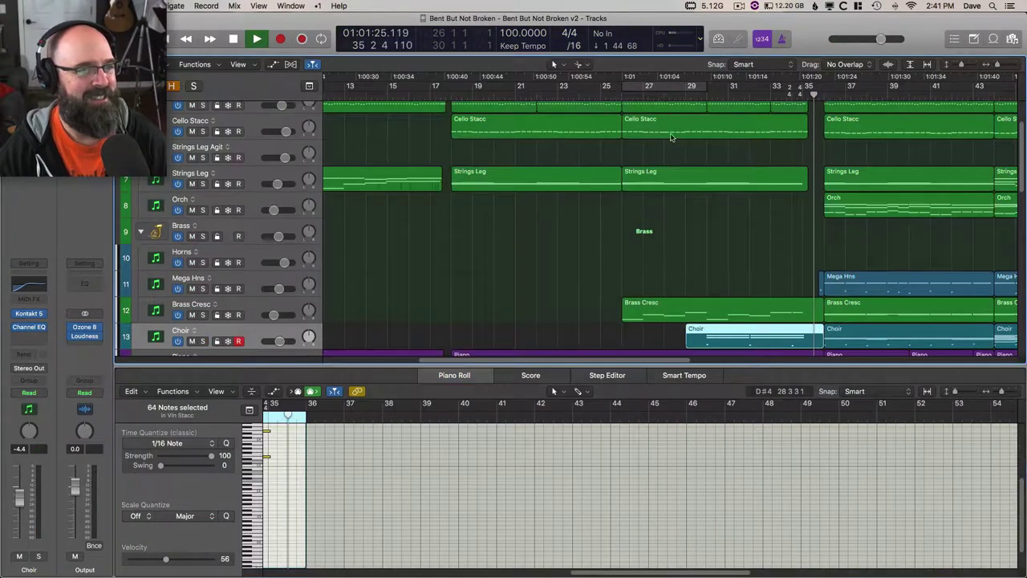
# - Play the full arrangement from about bar 29 with the note editor hidden, stopping at the transition in bar 35
pyautogui.click(680, 96)
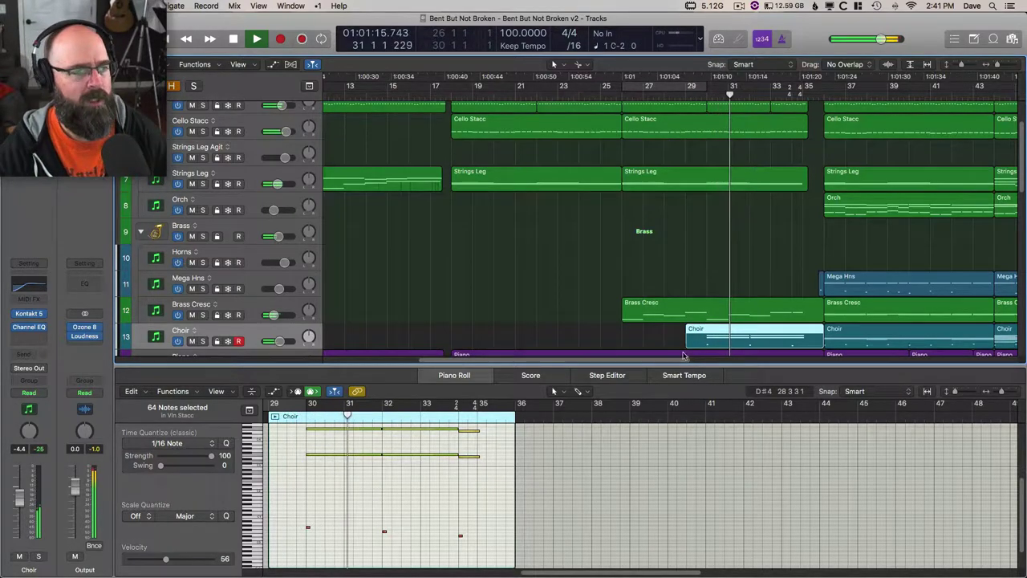
pyautogui.moveTo(681, 367); pyautogui.dragTo(680, 571)
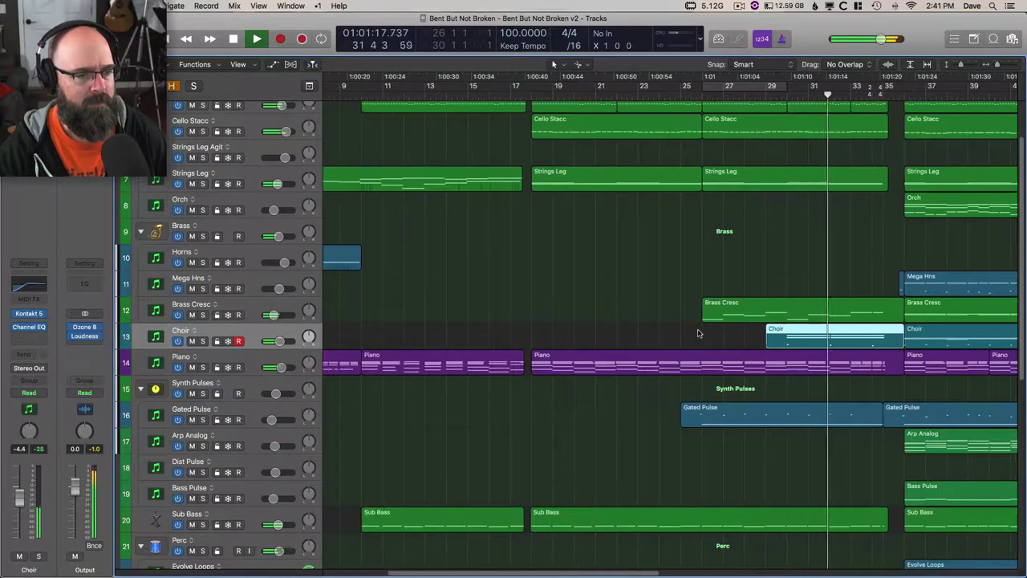
pyautogui.scroll(3, 698, 329)
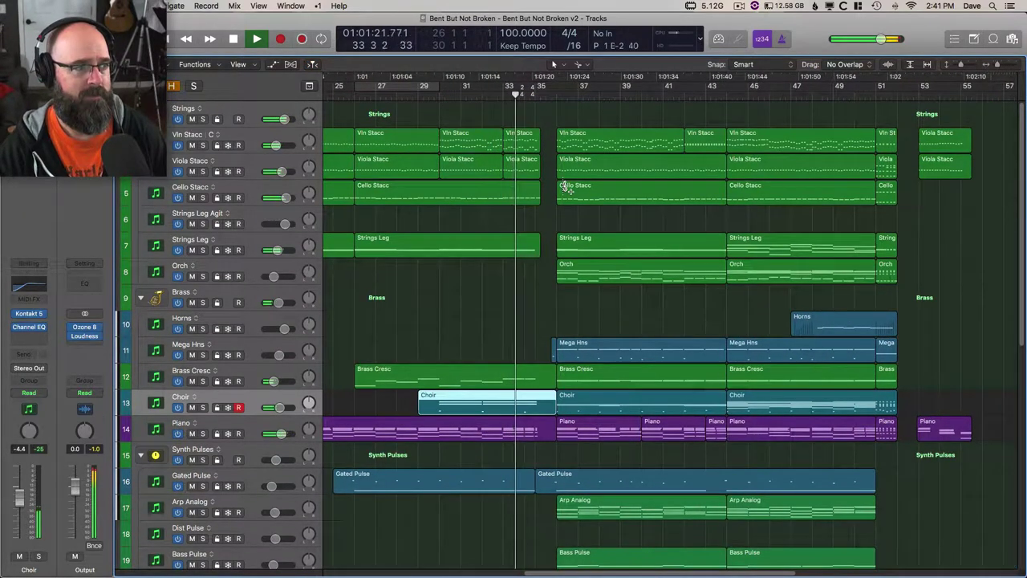
pyautogui.press('super+Right')
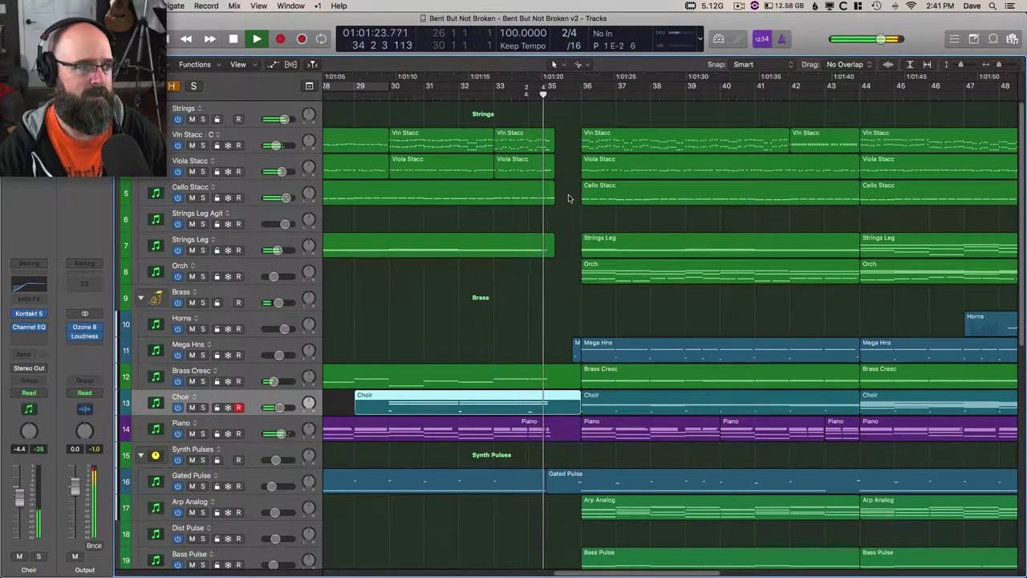
pyautogui.press('space')
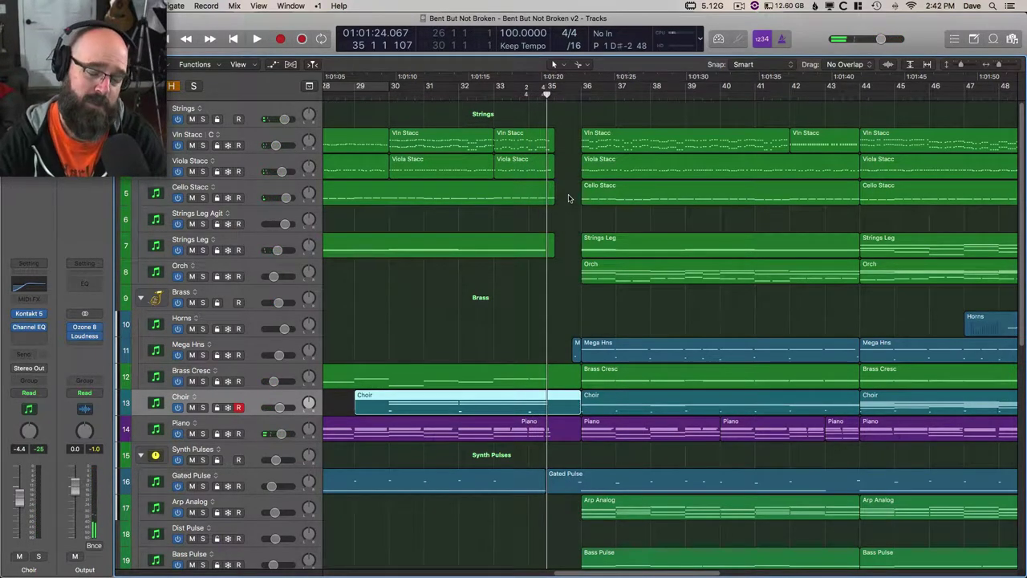
# - Play the full arrangement from just before bar 35 through the transition and stop in bar 36
pyautogui.hscroll(-10, 569, 182)
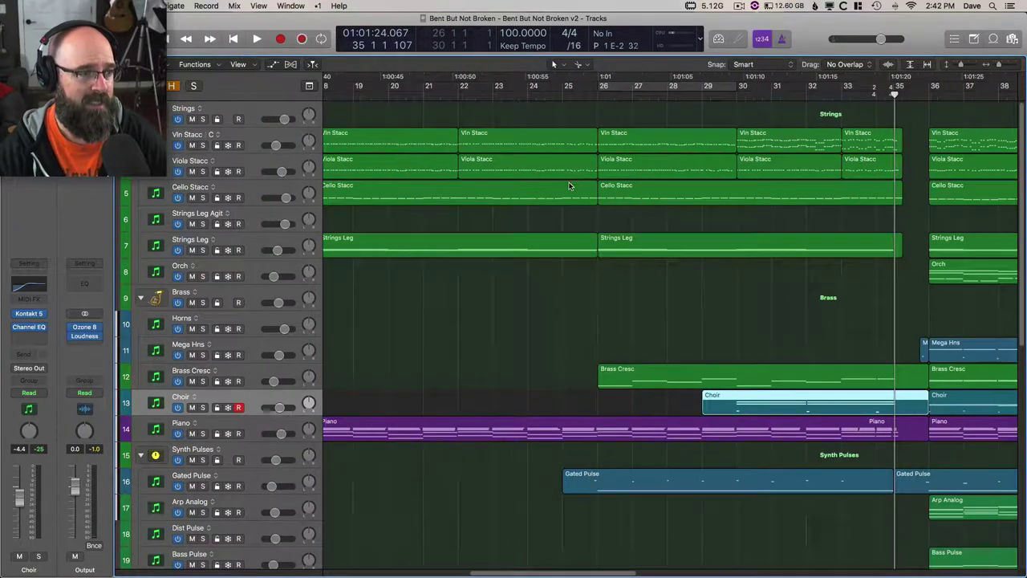
pyautogui.hscroll(-3, 584, 258)
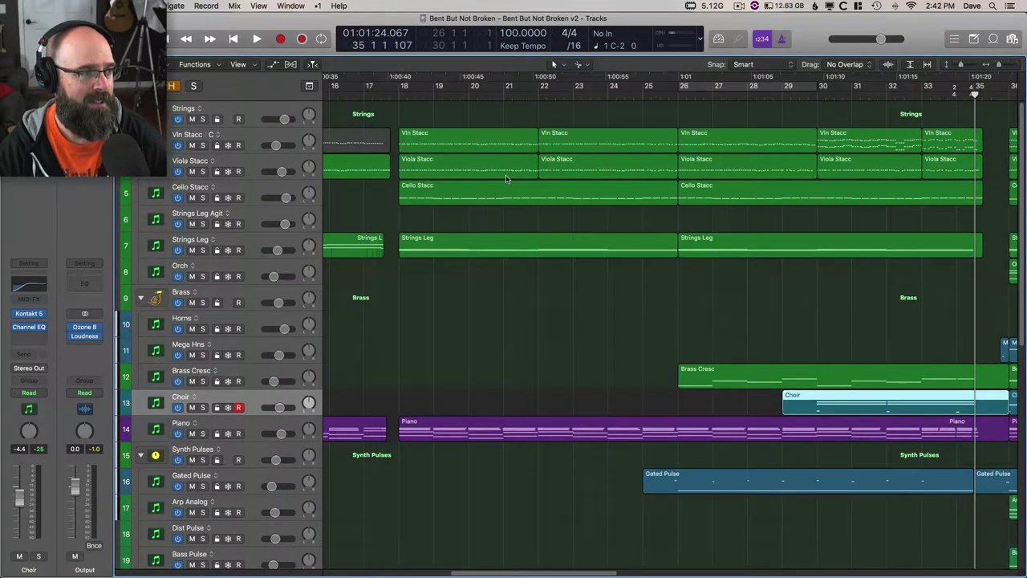
pyautogui.hscroll(9, 505, 175)
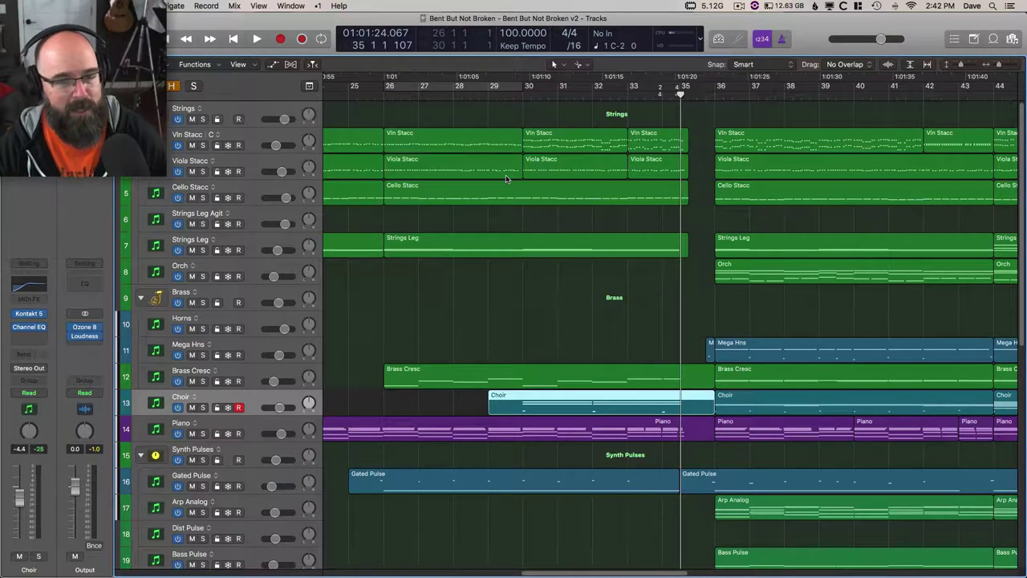
pyautogui.click(661, 96)
pyautogui.press('space')
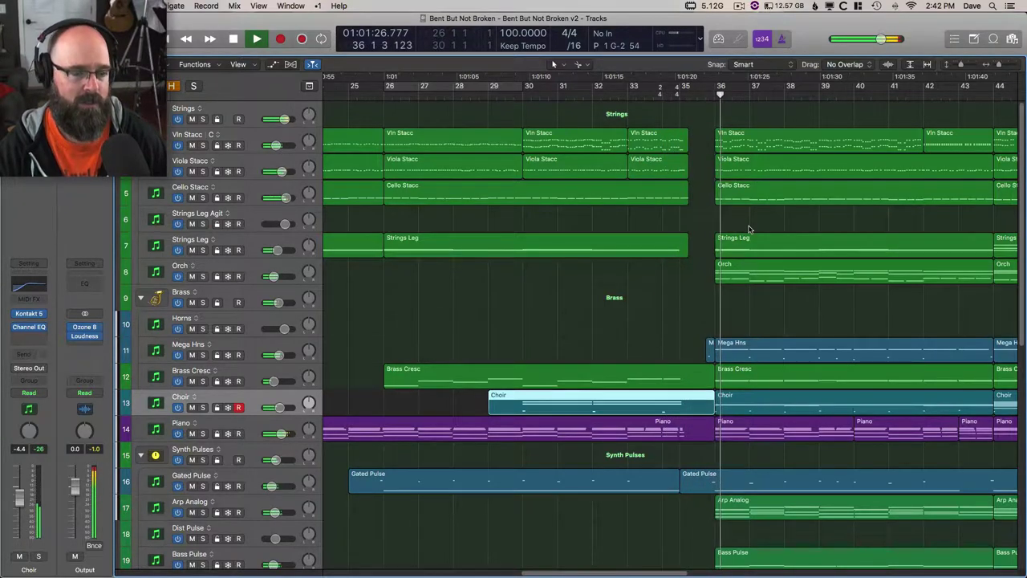
pyautogui.press('space')
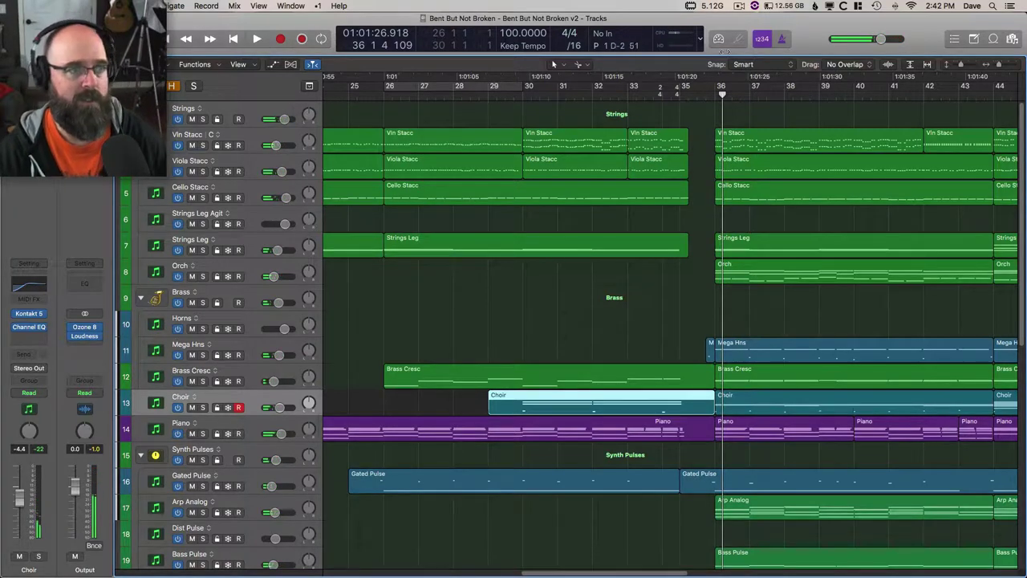
# - Play the full arrangement from bar 36, following the regions, and stop after bar 39
pyautogui.click(713, 96)
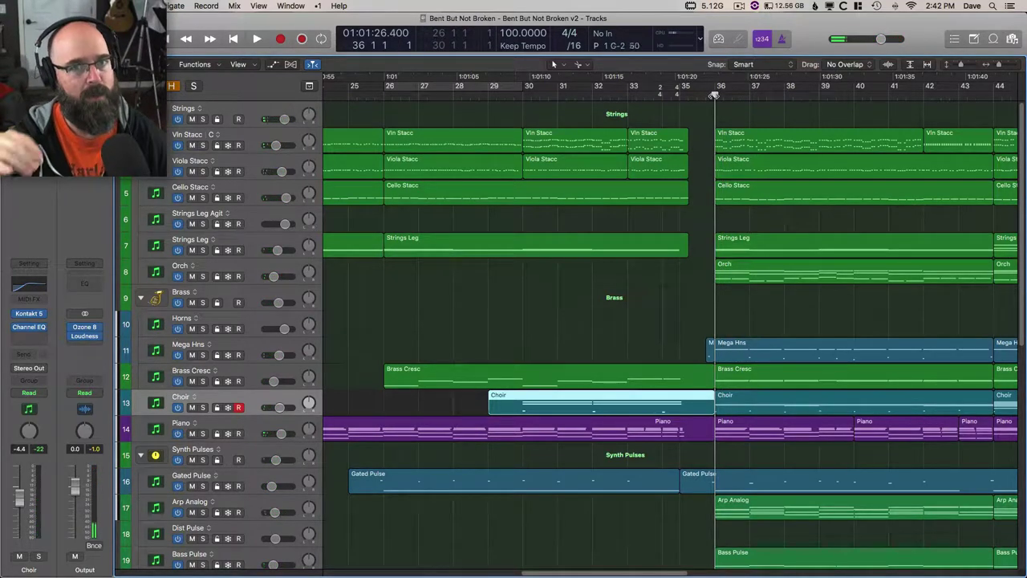
pyautogui.press('space')
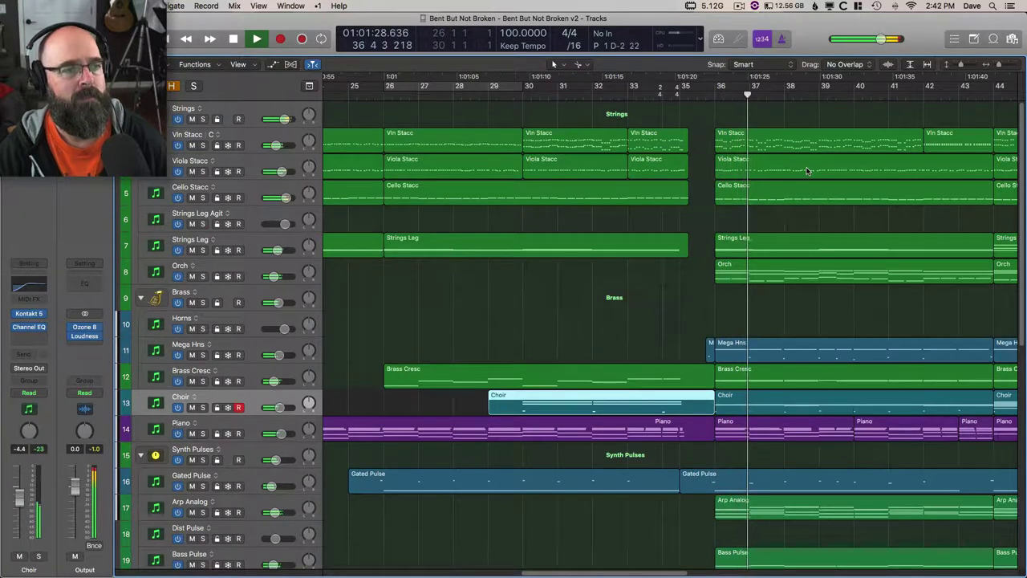
pyautogui.hscroll(5, 807, 170)
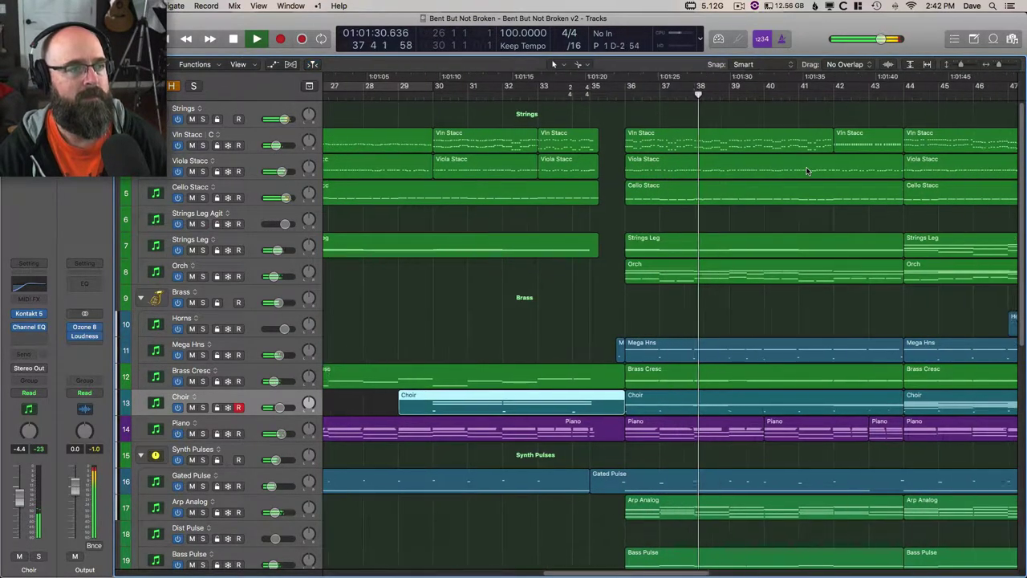
pyautogui.hscroll(2, 807, 171)
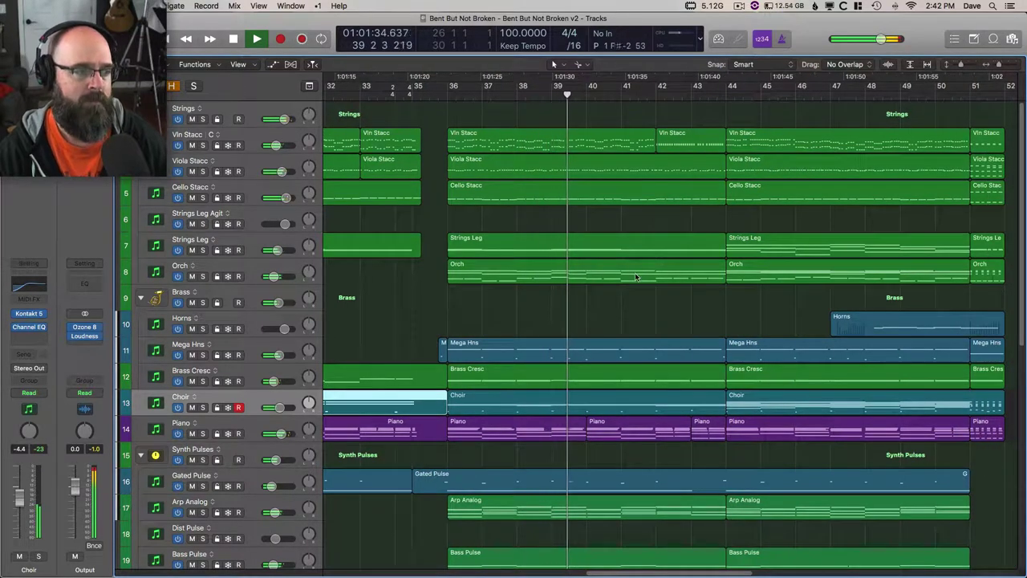
pyautogui.press('space')
# - Solo the Mega Hns track, play it from just before bar 35, and add the whole Brass stack to the solo
pyautogui.click(202, 355)
pyautogui.press(',')
pyautogui.press(',')
pyautogui.press(',')
pyautogui.press(',')
pyautogui.press(',')
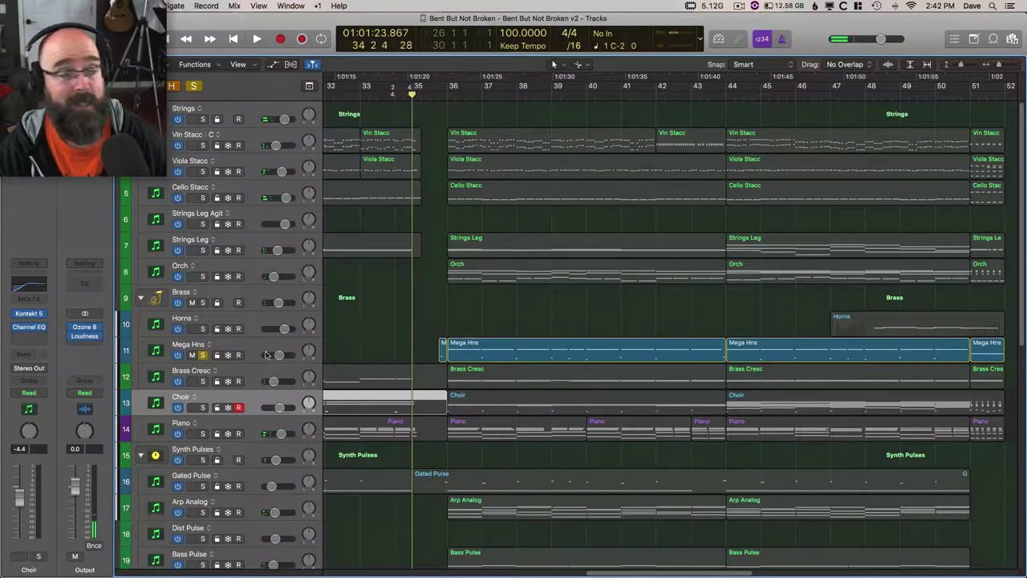
pyautogui.press('space')
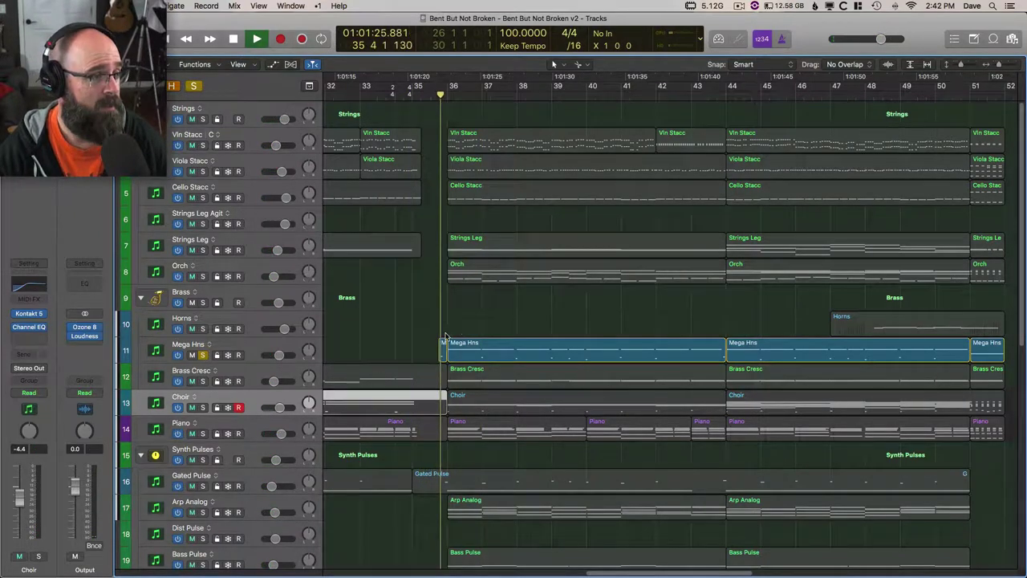
pyautogui.click(203, 302)
pyautogui.click(203, 302)
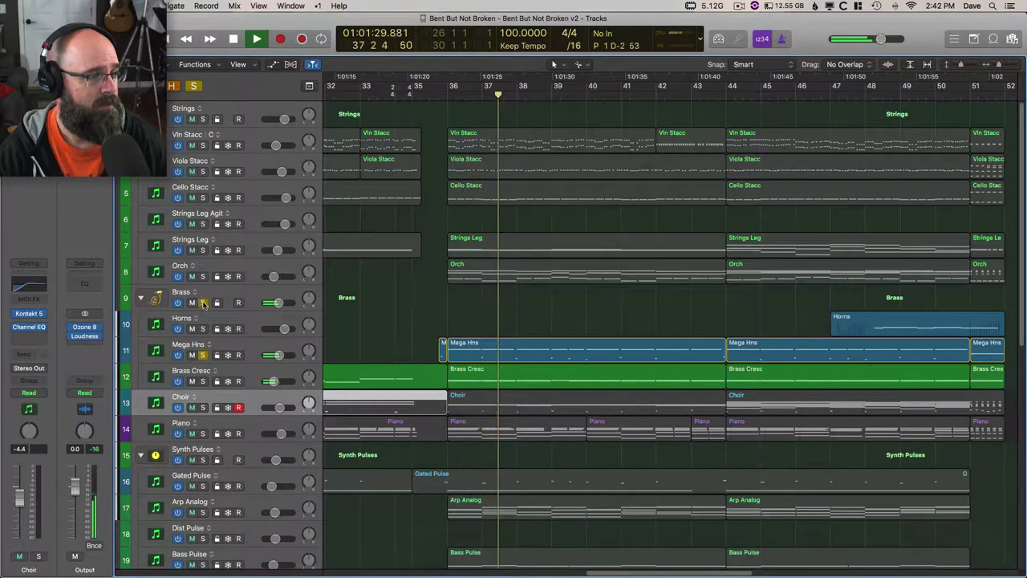
# - Solo the Choir without the Brass, play it from bar 36, and examine the Requiem patches in its Kontakt 5 instrument
pyautogui.press('space')
pyautogui.click(202, 408)
pyautogui.press('space')
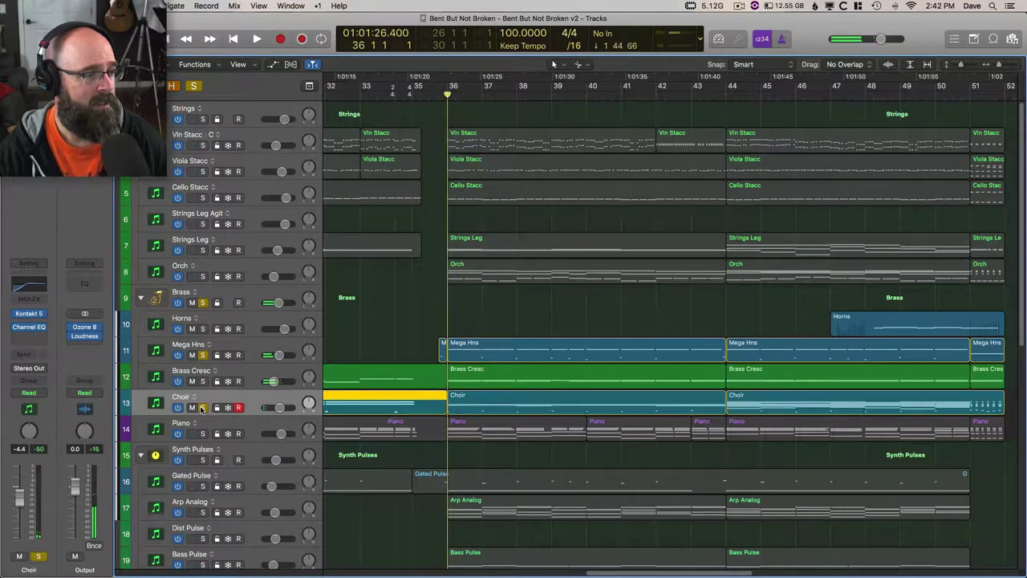
pyautogui.click(202, 302)
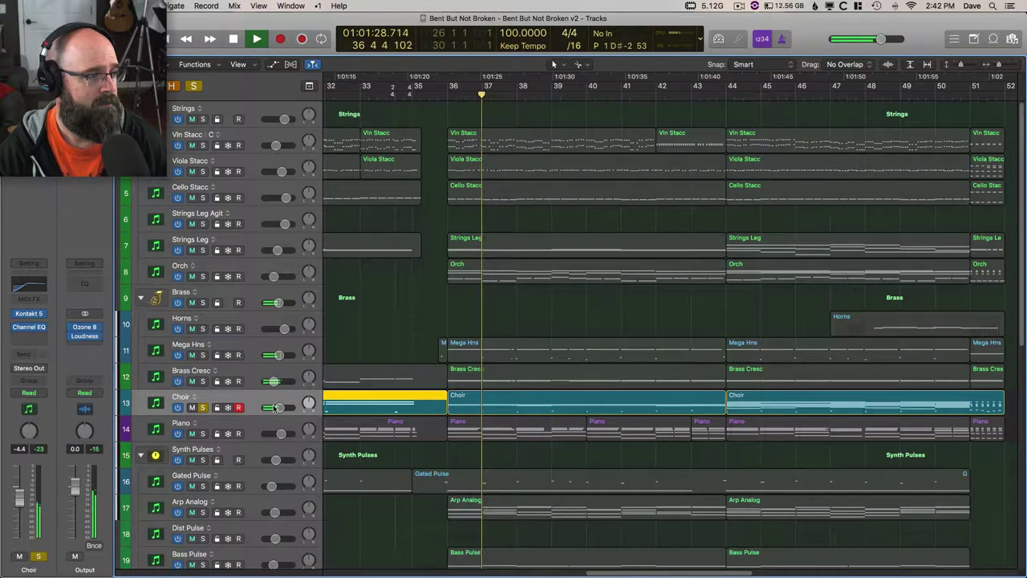
pyautogui.click(29, 314)
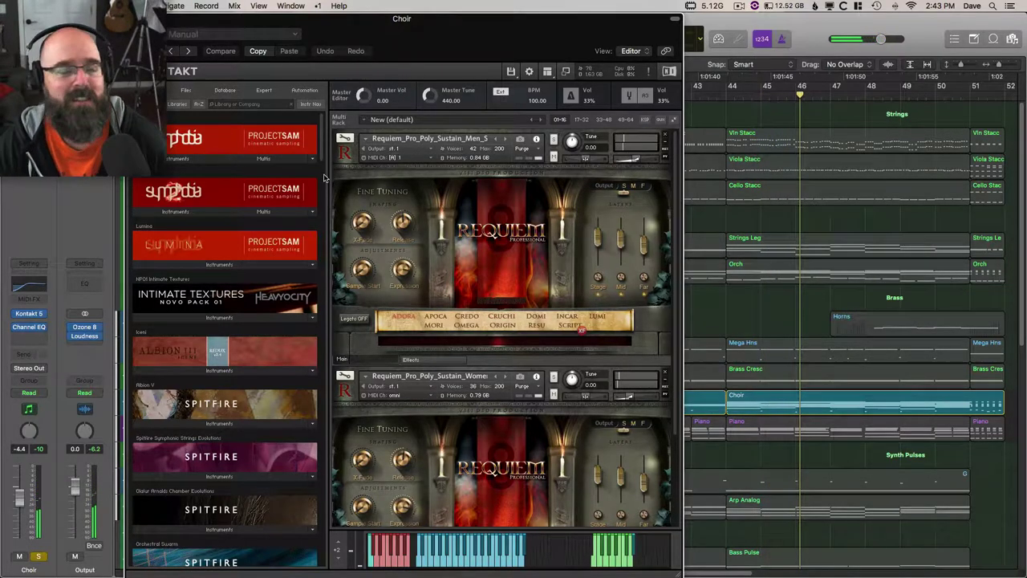
pyautogui.press('v')
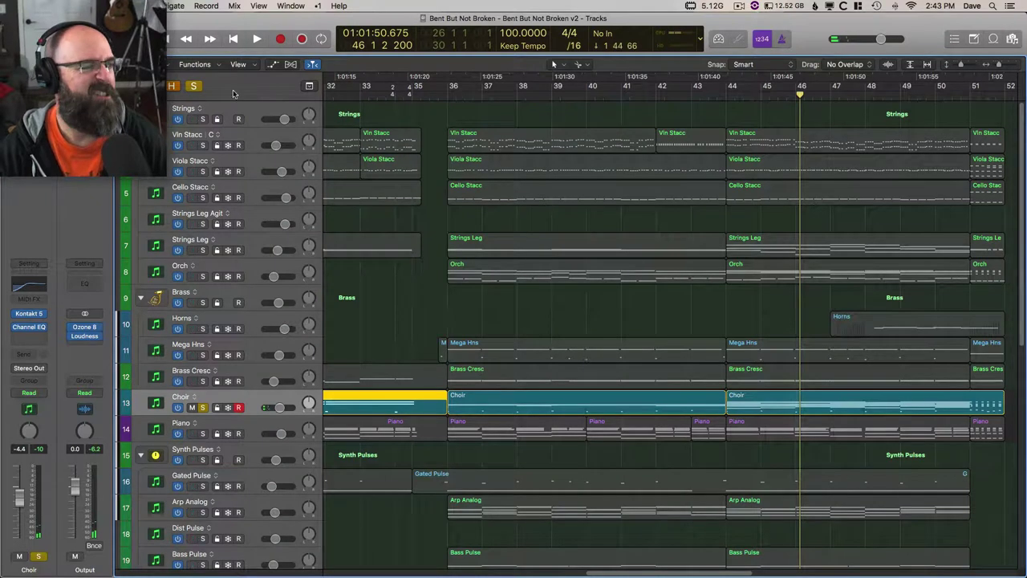
# - Clear all solos and play the full arrangement from just before bar 36
pyautogui.click(195, 86)
pyautogui.click(439, 94)
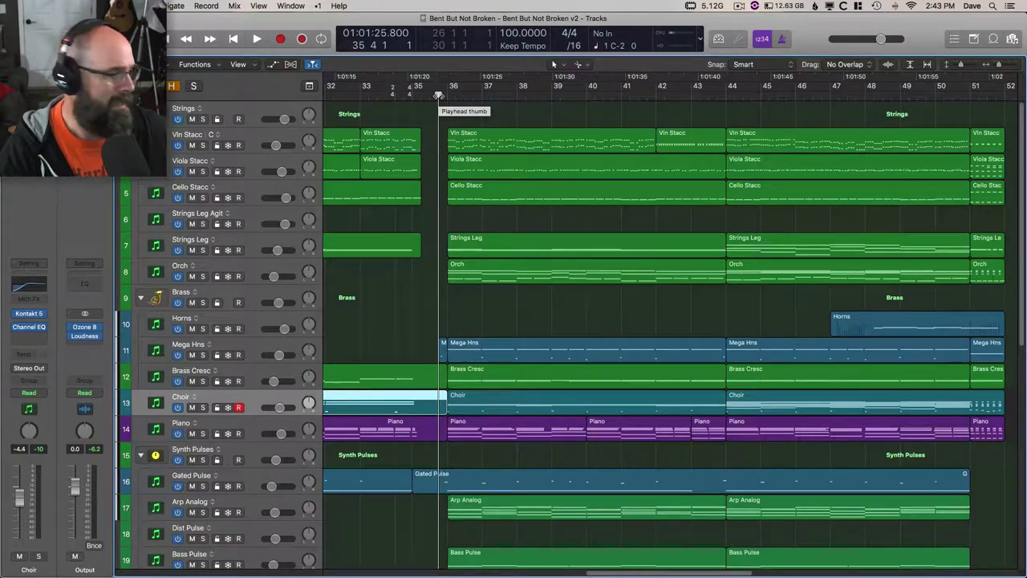
pyautogui.press('space')
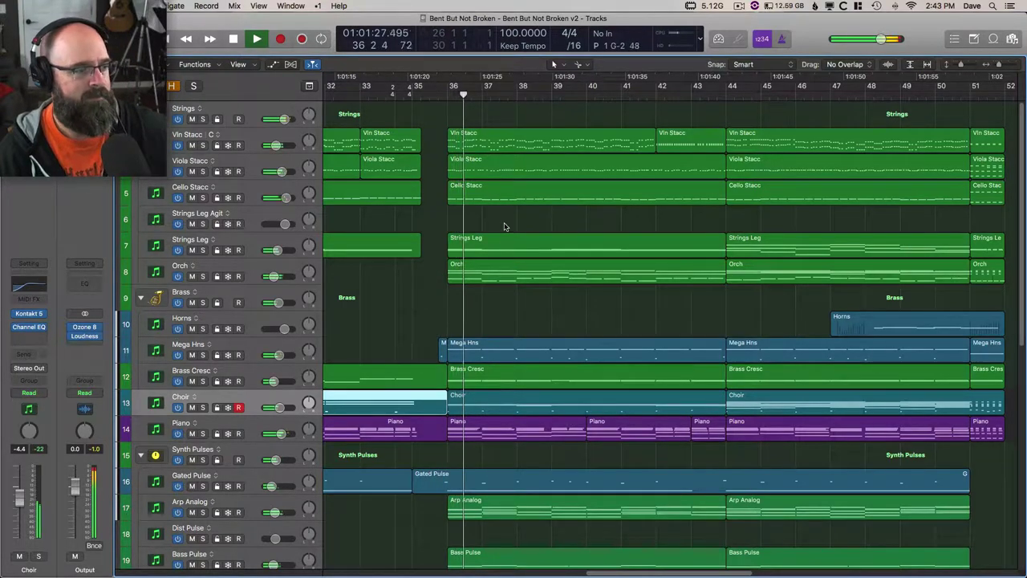
# - Solo the Arp Analog track during playback and add the whole Synth Pulses stack to the solo
pyautogui.scroll(-3, 337, 337)
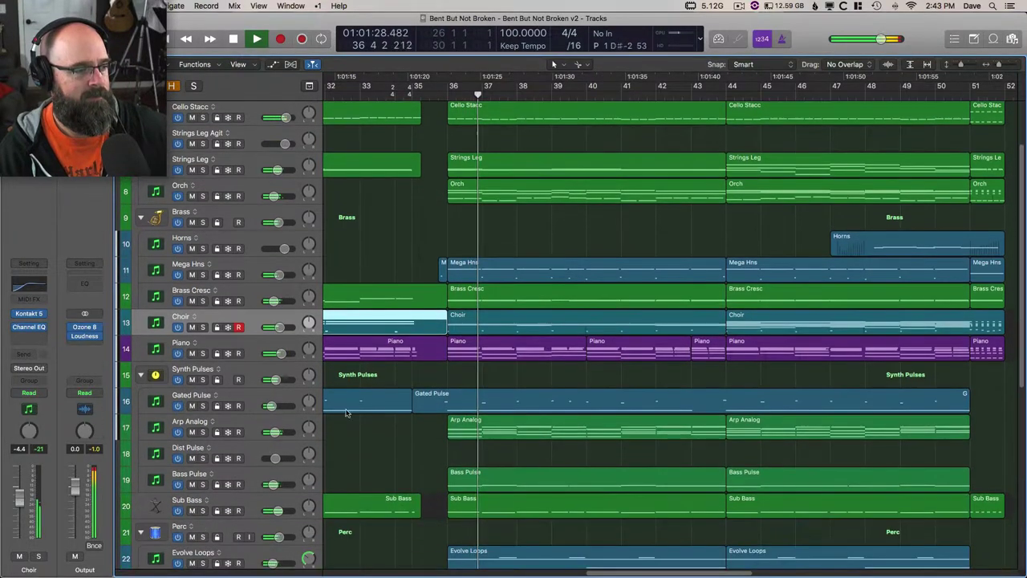
pyautogui.click(202, 433)
pyautogui.click(204, 441)
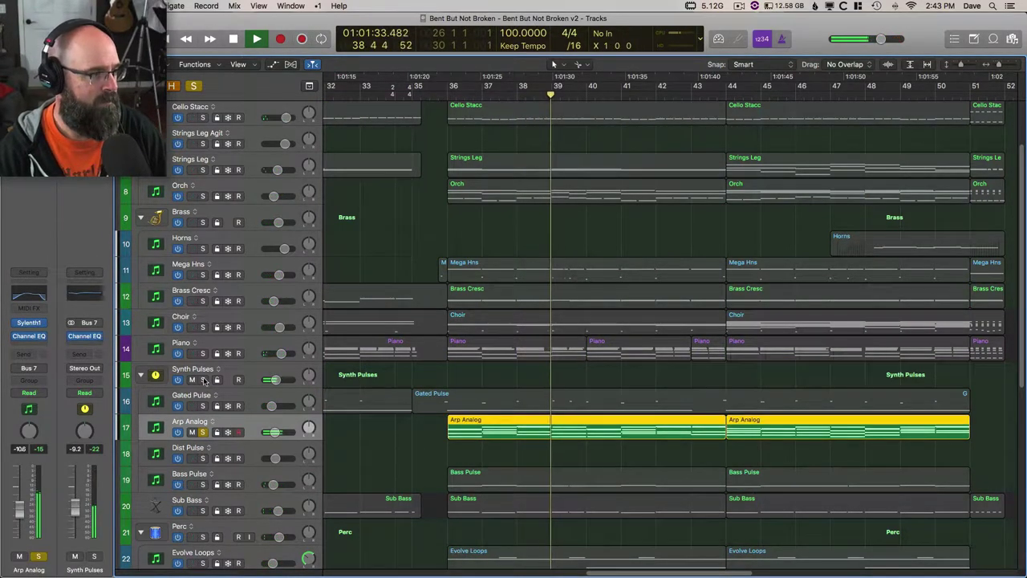
pyautogui.click(203, 380)
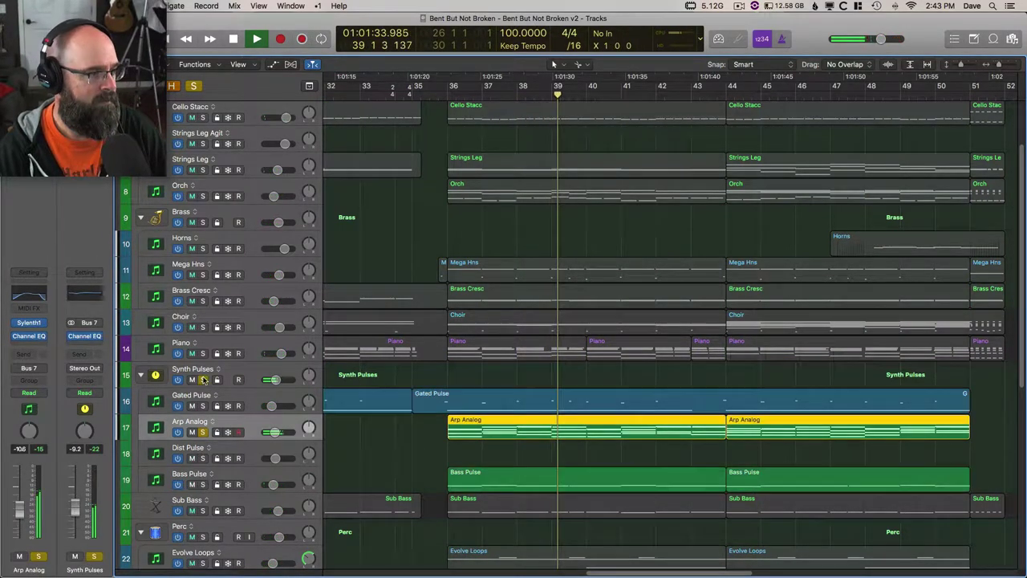
# - Listen to the Bass Pulse track alone, switch to the Sub Bass track alone, and turn its solo off
pyautogui.keyDown('alt'); pyautogui.click(203, 484); pyautogui.keyUp('alt')
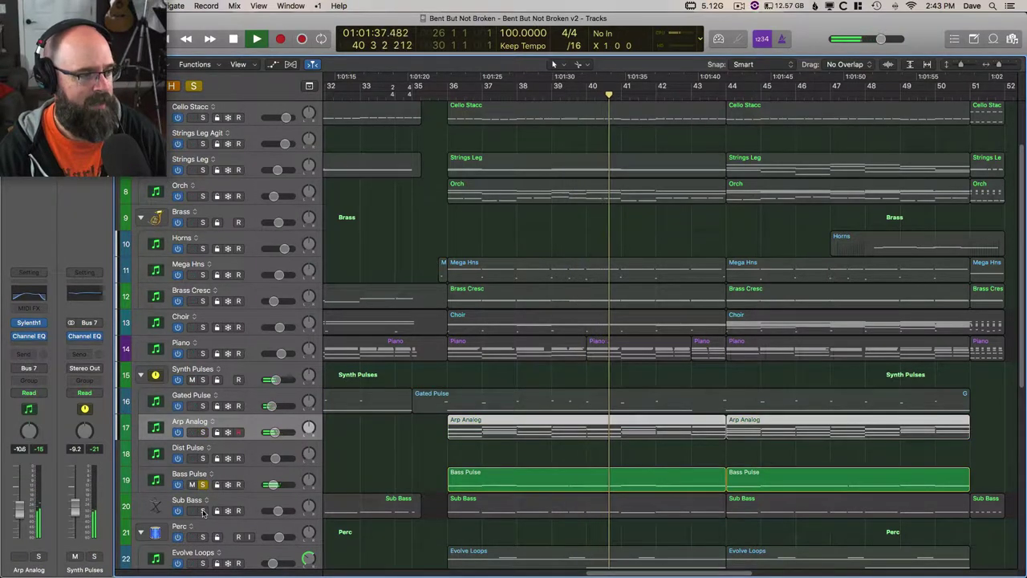
pyautogui.keyDown('alt'); pyautogui.click(203, 510); pyautogui.keyUp('alt')
pyautogui.click(222, 500)
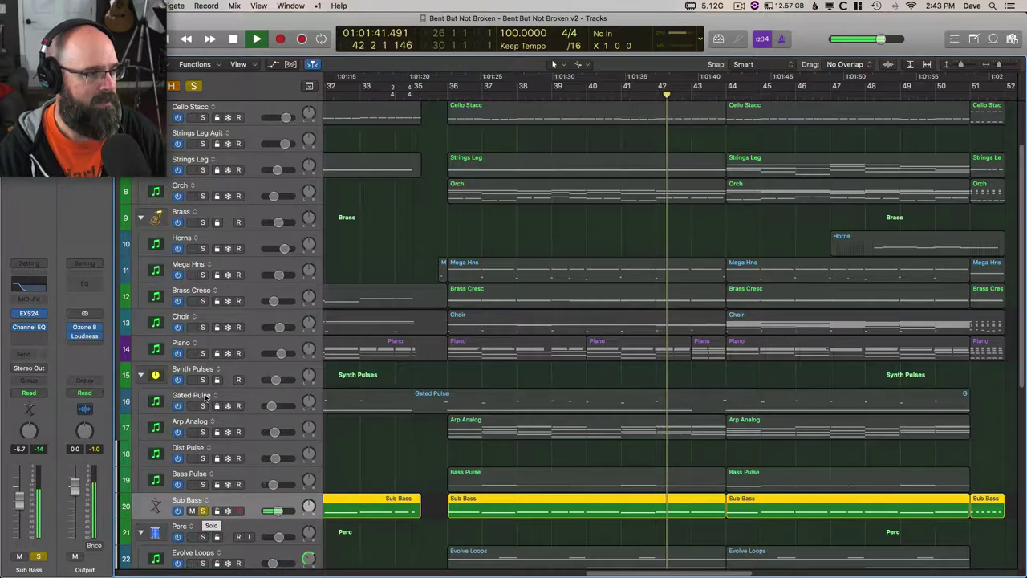
pyautogui.click(203, 511)
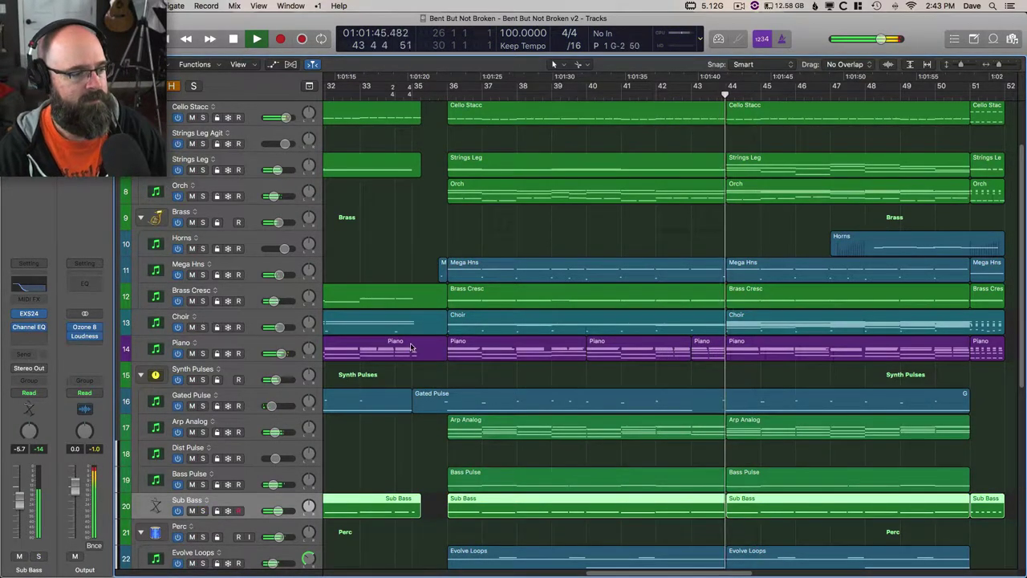
# - Solo the Evolve Loops track, play it from bar 36, and add Act Drs 1 to the solo
pyautogui.scroll(-3, 392, 404)
pyautogui.click(203, 483)
pyautogui.press('space')
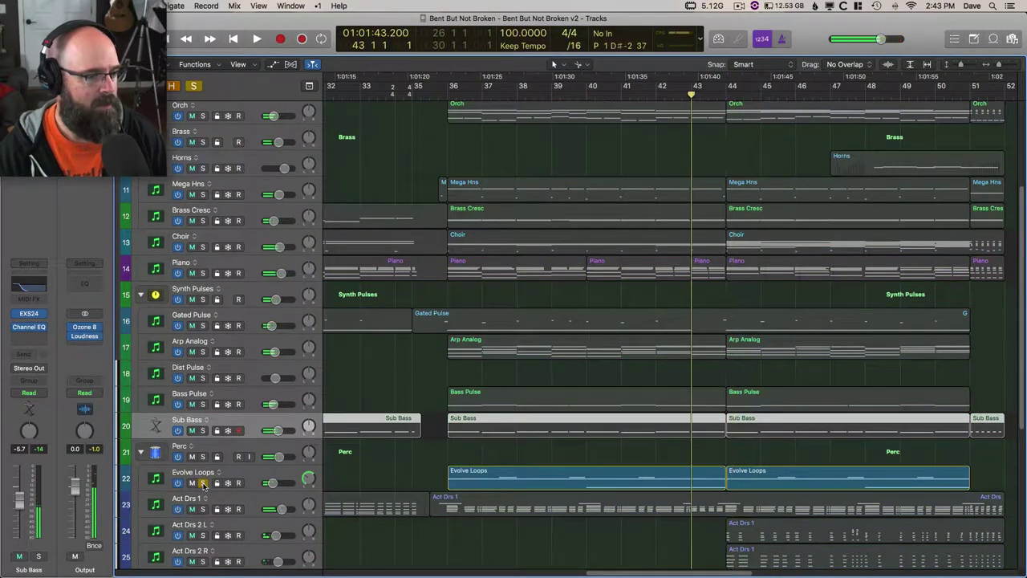
pyautogui.press('space')
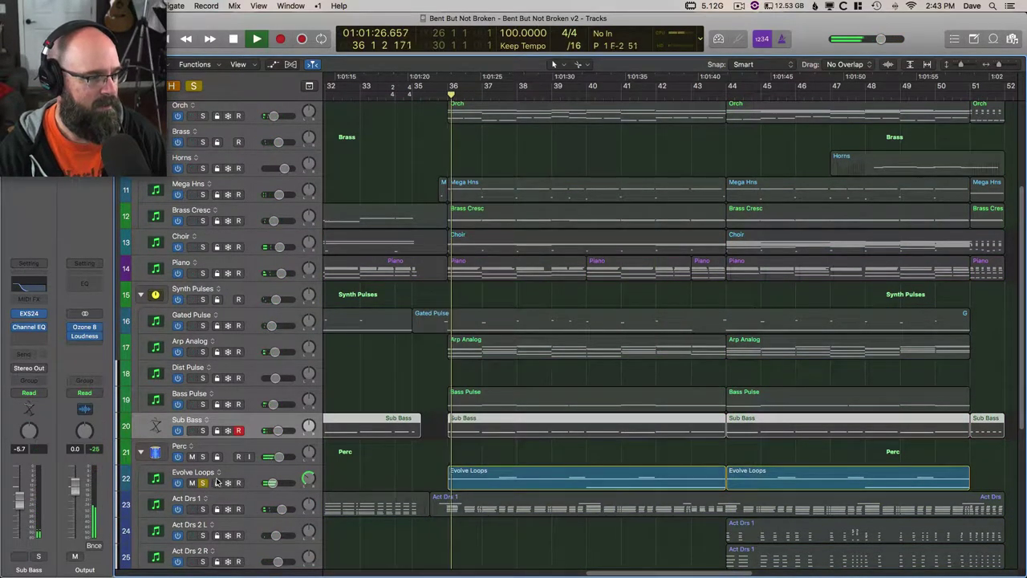
pyautogui.scroll(-1, 339, 475)
pyautogui.click(203, 481)
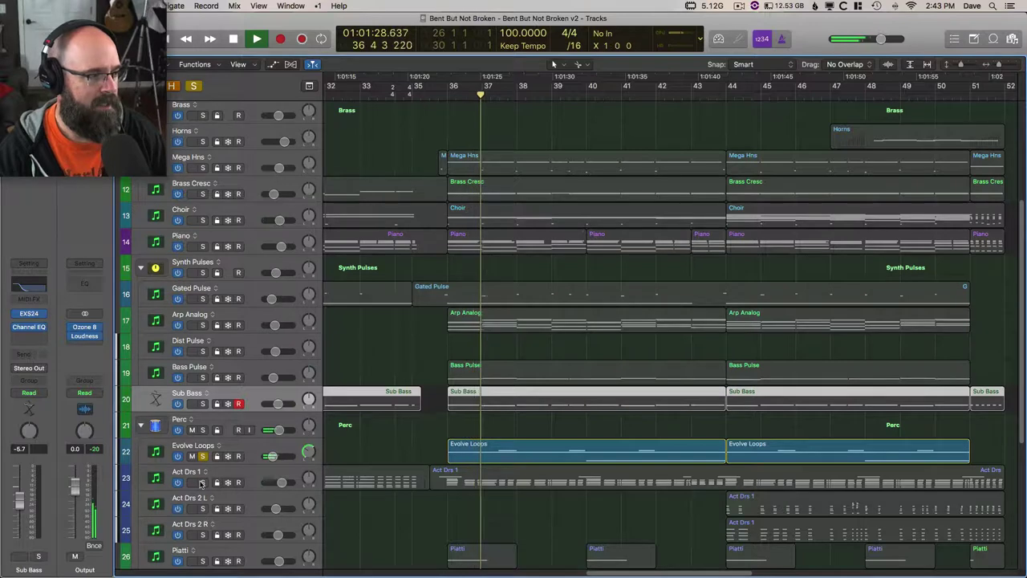
pyautogui.scroll(-2, 293, 450)
pyautogui.scroll(-2, 294, 450)
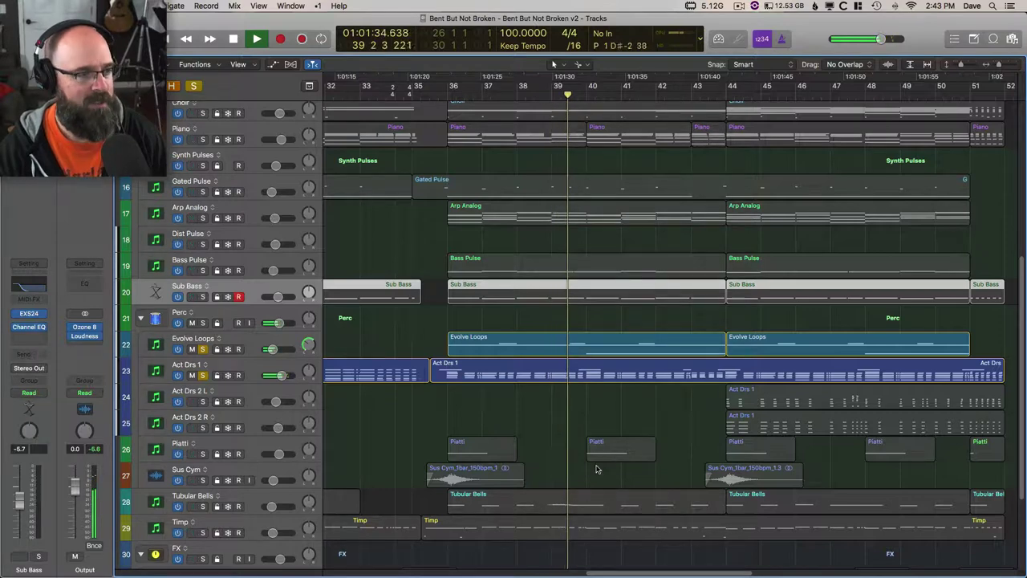
# - Clear the solos during playback and show all tracks at once, with the view covering the later bars of the arrangement
pyautogui.click(194, 87)
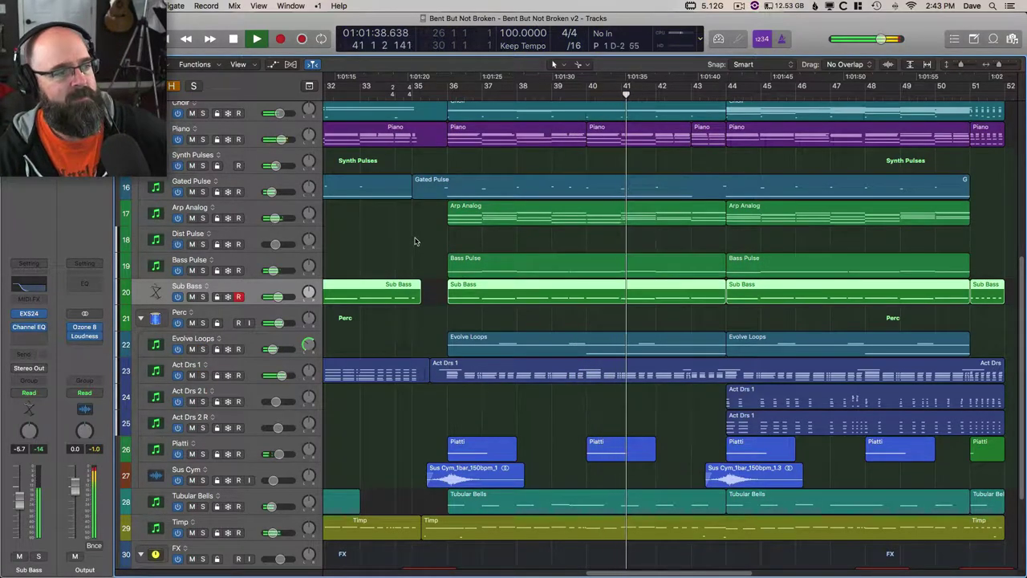
pyautogui.scroll(5, 416, 237)
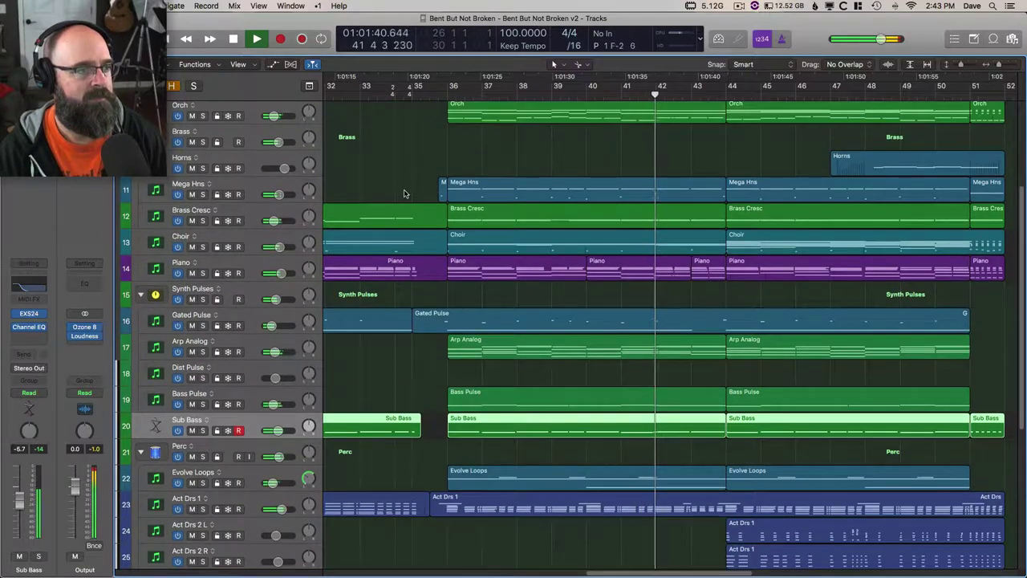
pyautogui.press('z')
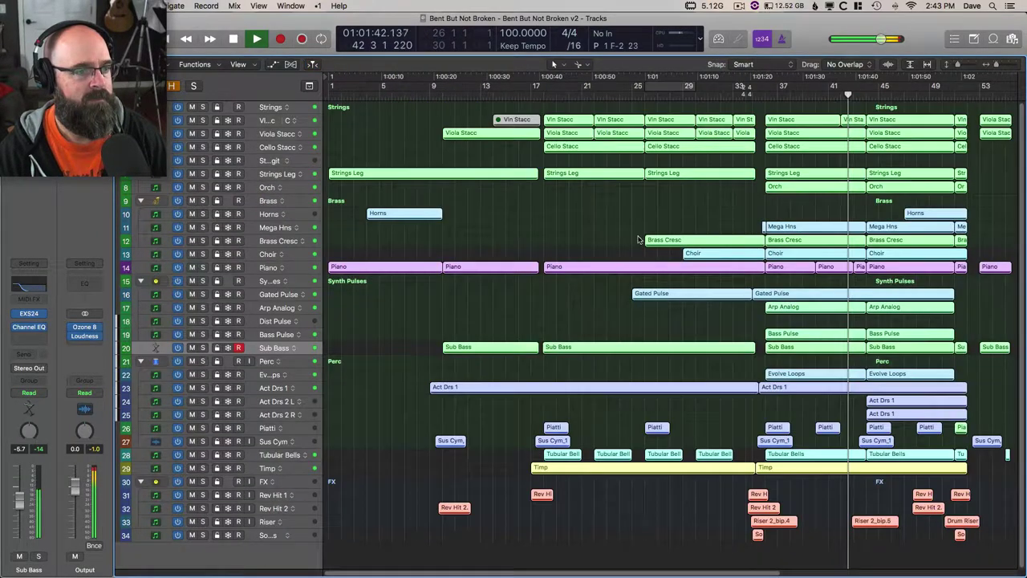
pyautogui.click(703, 199)
pyautogui.press('z')
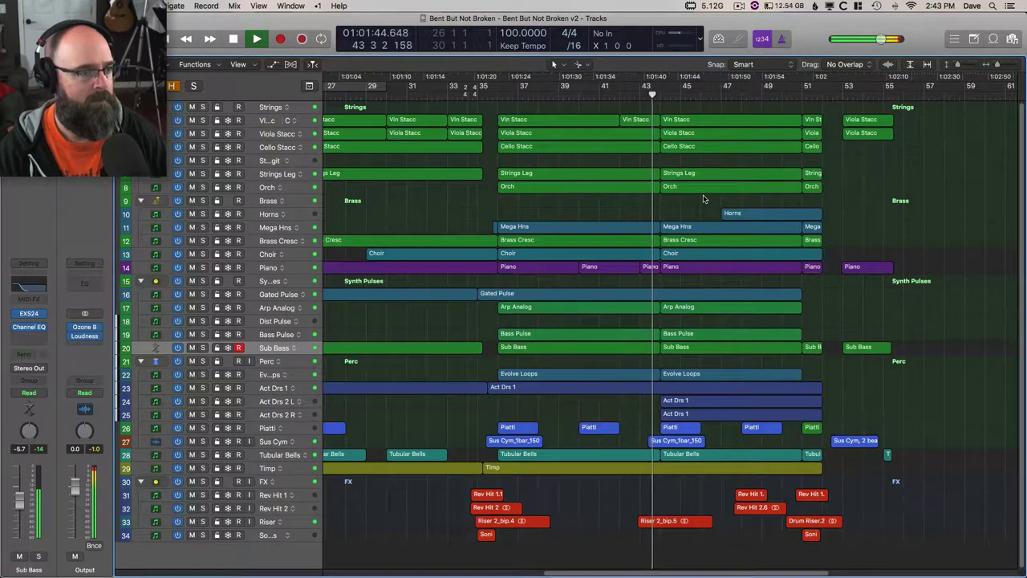
# - Replay the full arrangement from bar 36, and play the start of the section at bar 44
pyautogui.press('space')
pyautogui.click(498, 95)
pyautogui.press('space')
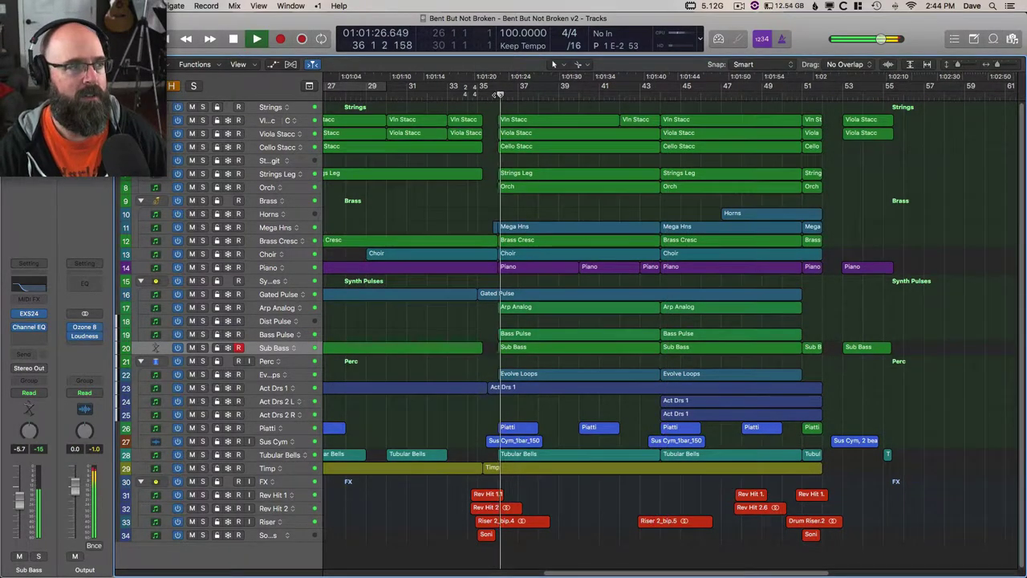
pyautogui.click(660, 94)
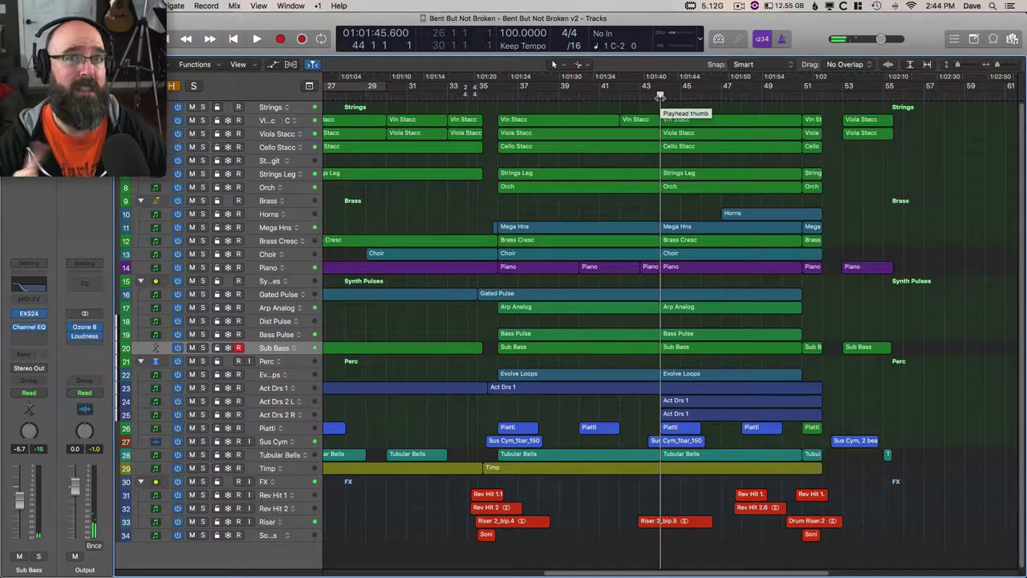
pyautogui.press('space')
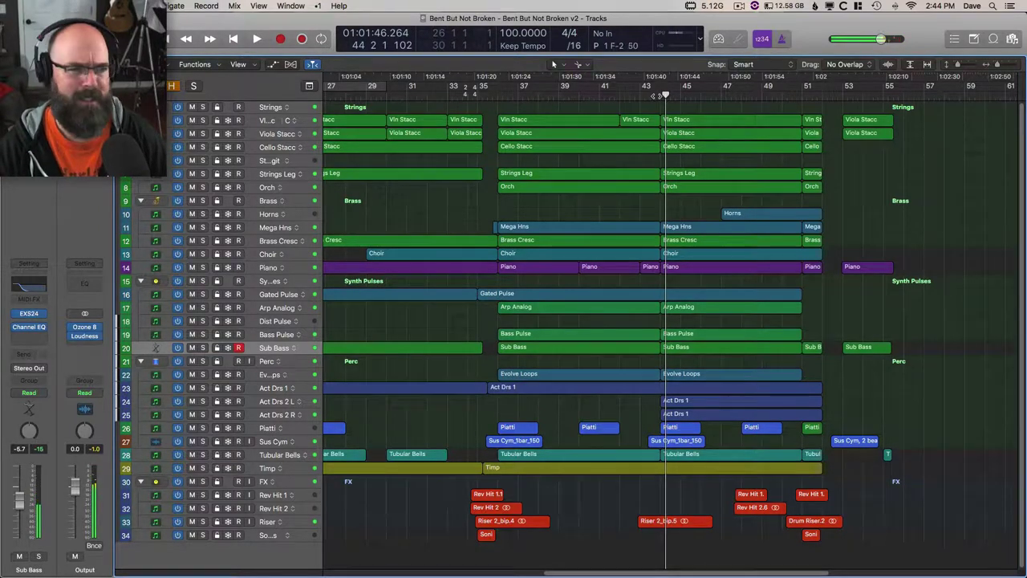
# - Play the full arrangement on from bar 44, solo the Horns track briefly around bar 48, and turn its solo off
pyautogui.press('space')
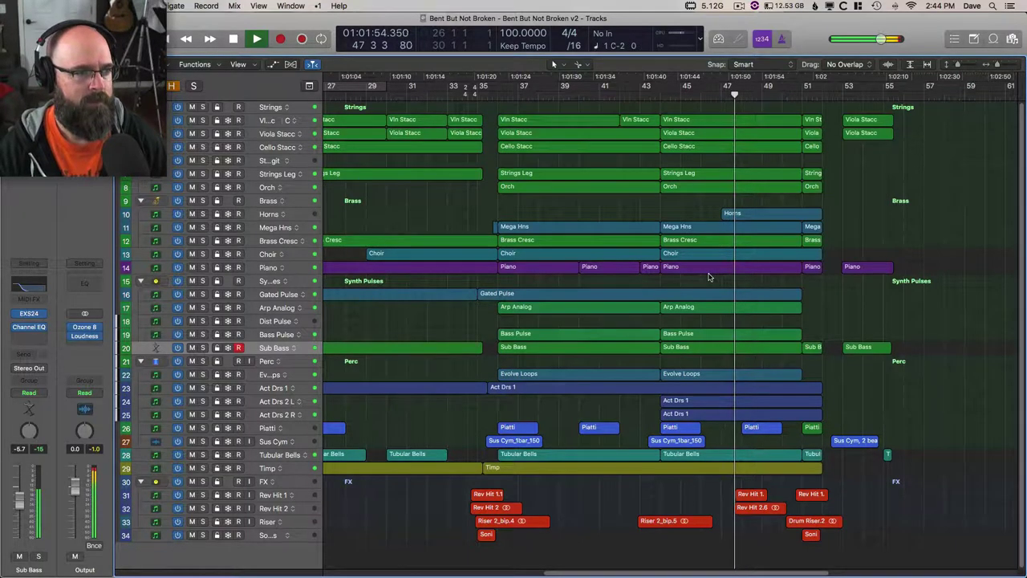
pyautogui.click(203, 214)
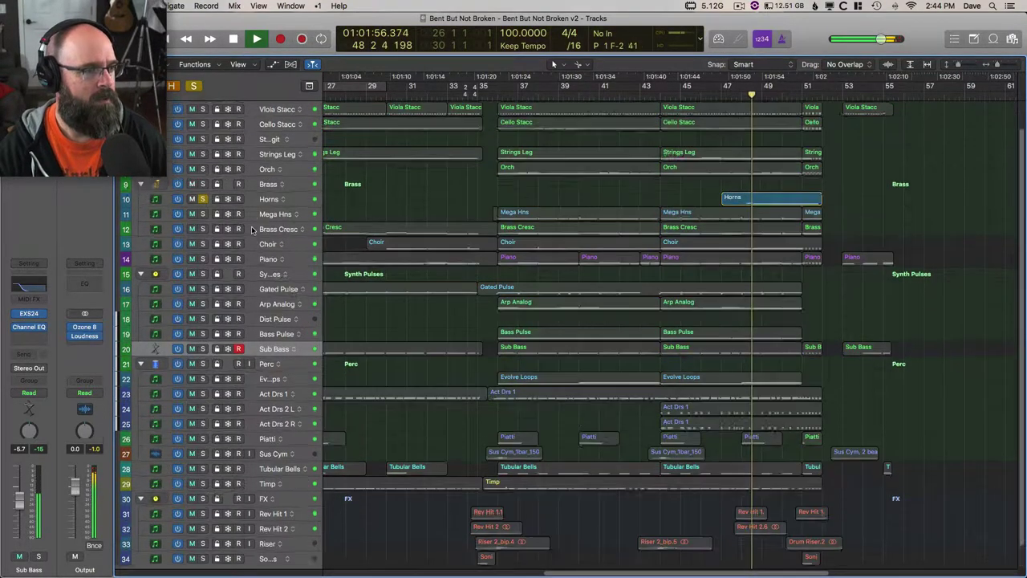
pyautogui.click(203, 163)
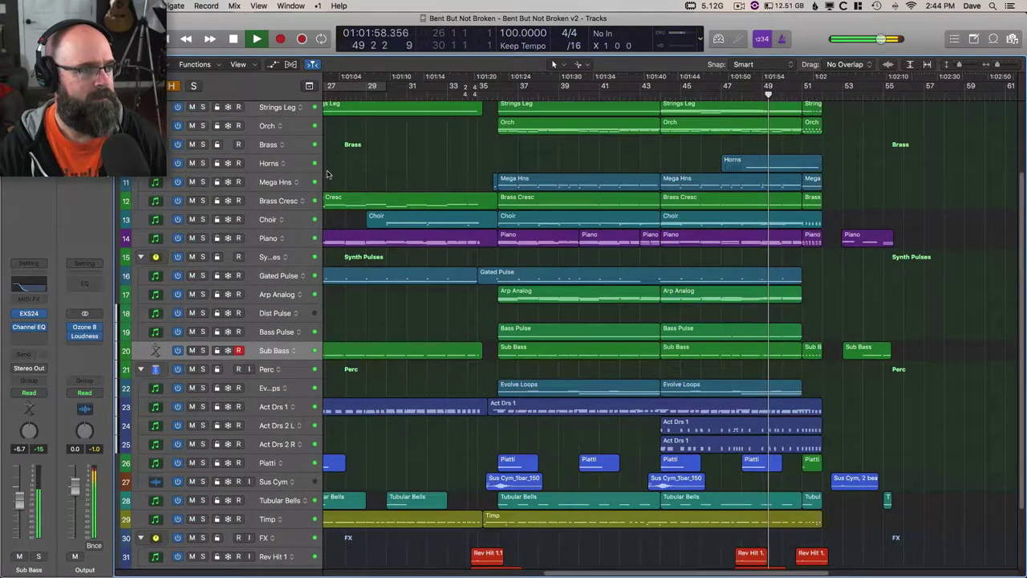
# - Select the Horns track, view its CineBrass patch in the Kontakt instrument, and close the plug-in window
pyautogui.click(299, 165)
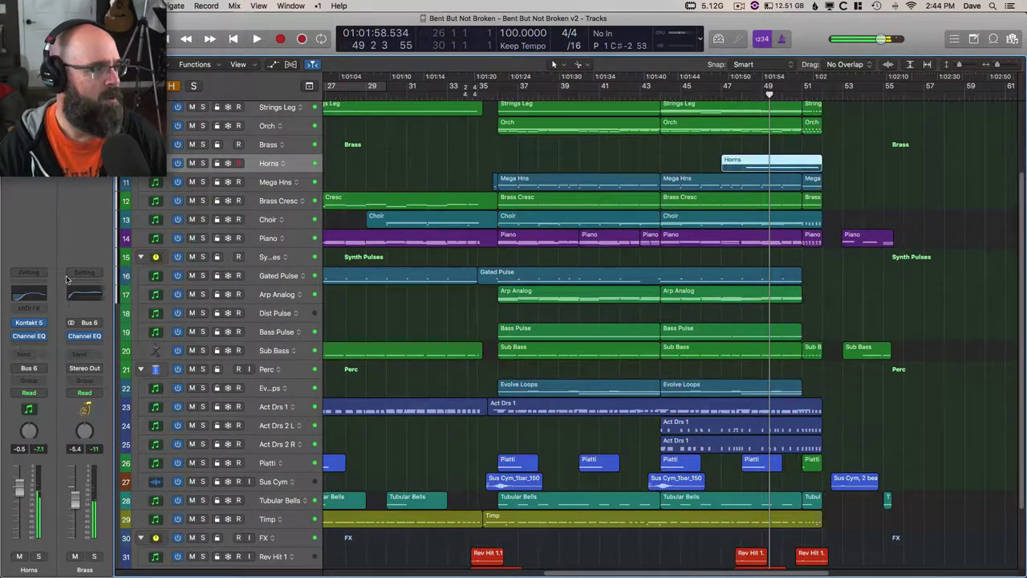
pyautogui.click(30, 322)
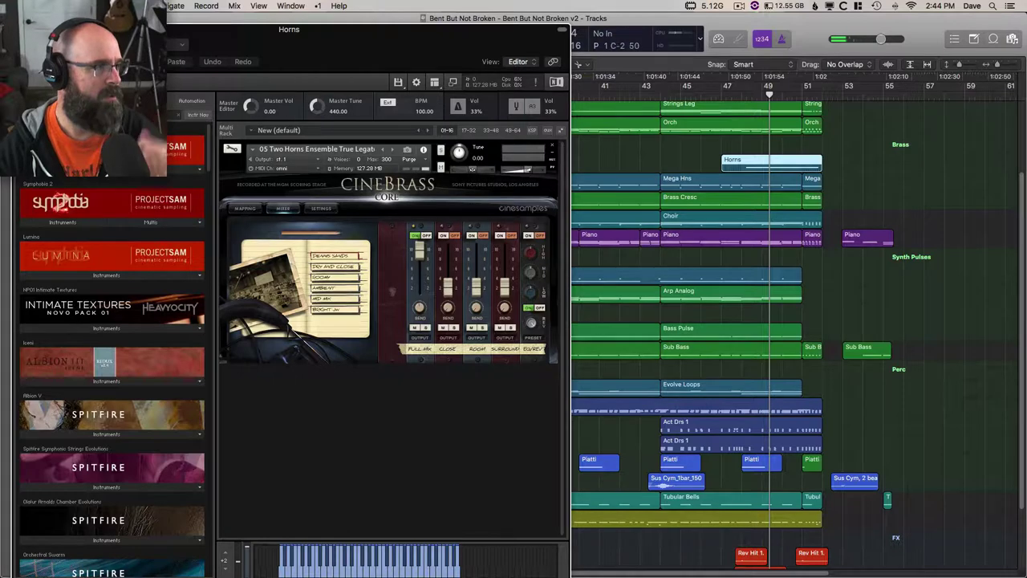
pyautogui.press('super+w')
# - Replay the Horns entrance with the full arrangement from bar 47, and play on through the section's ending to bar 52
pyautogui.press(',')
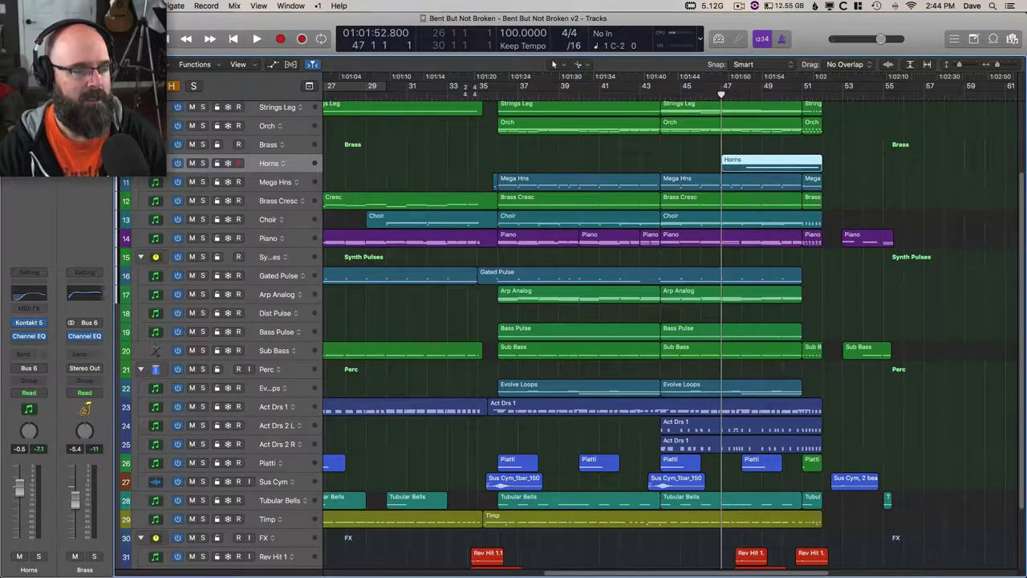
pyautogui.press('space')
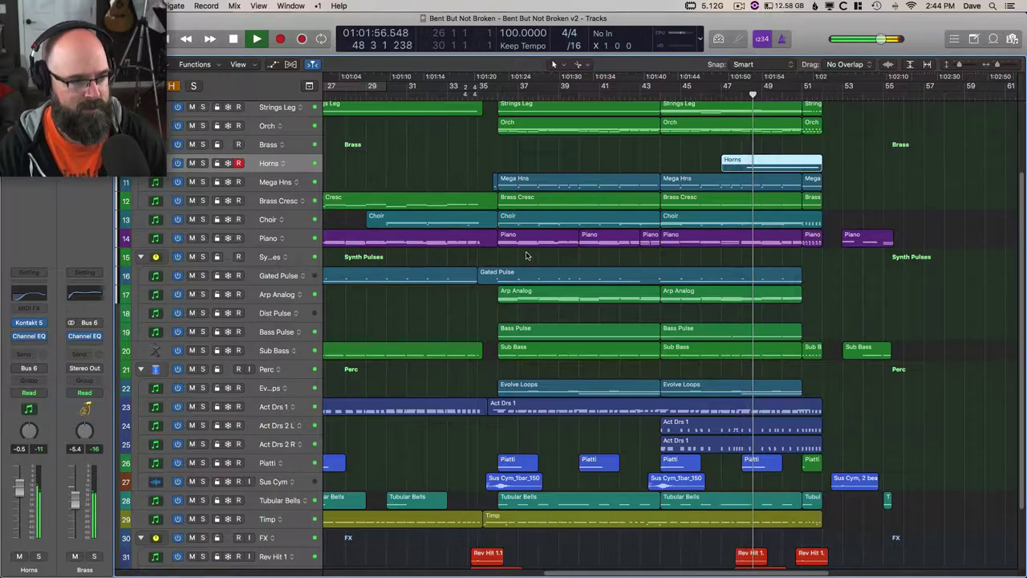
pyautogui.hscroll(5, 530, 253)
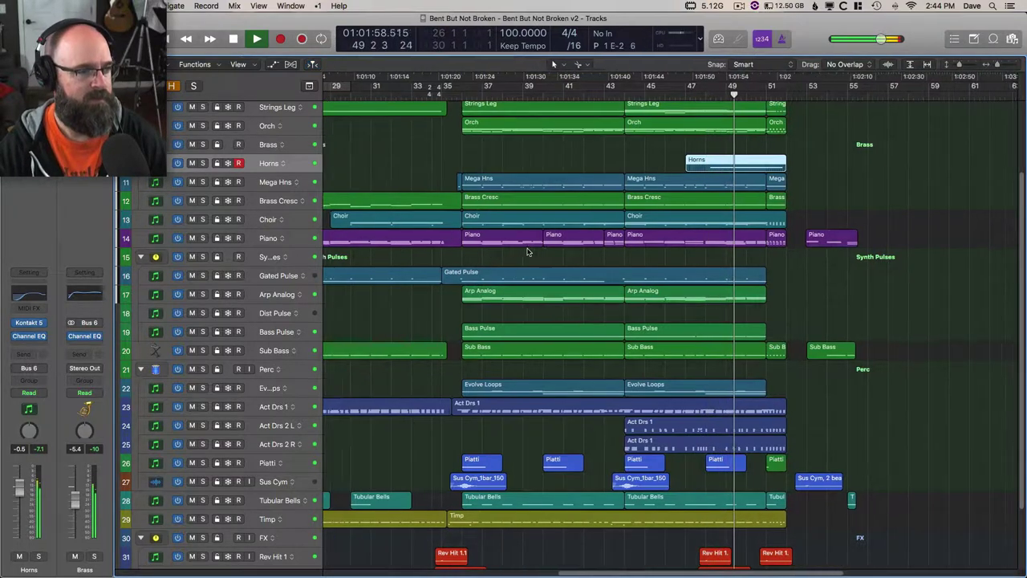
pyautogui.scroll(2, 533, 292)
pyautogui.scroll(2, 533, 292)
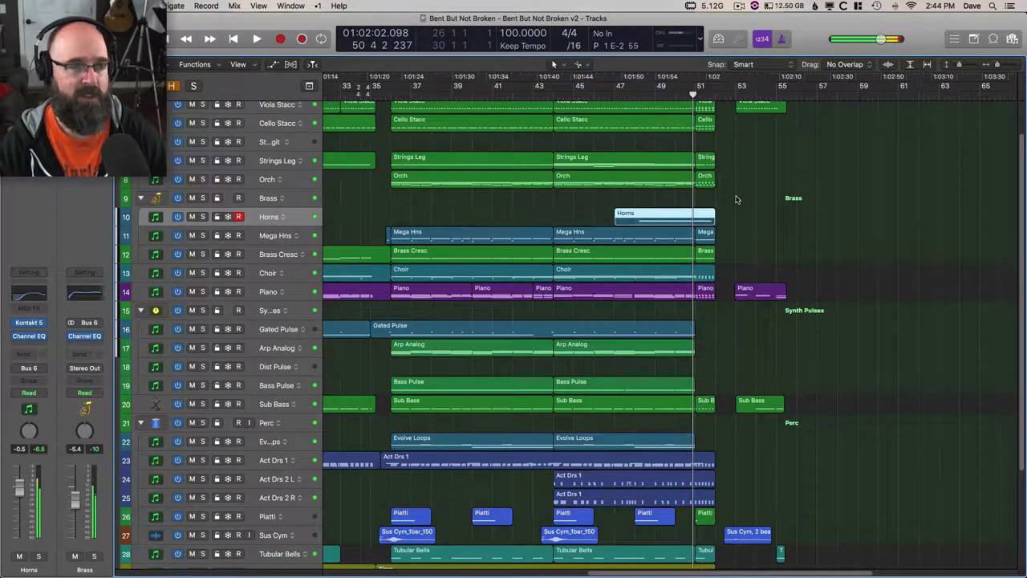
pyautogui.click(668, 88)
pyautogui.press('space')
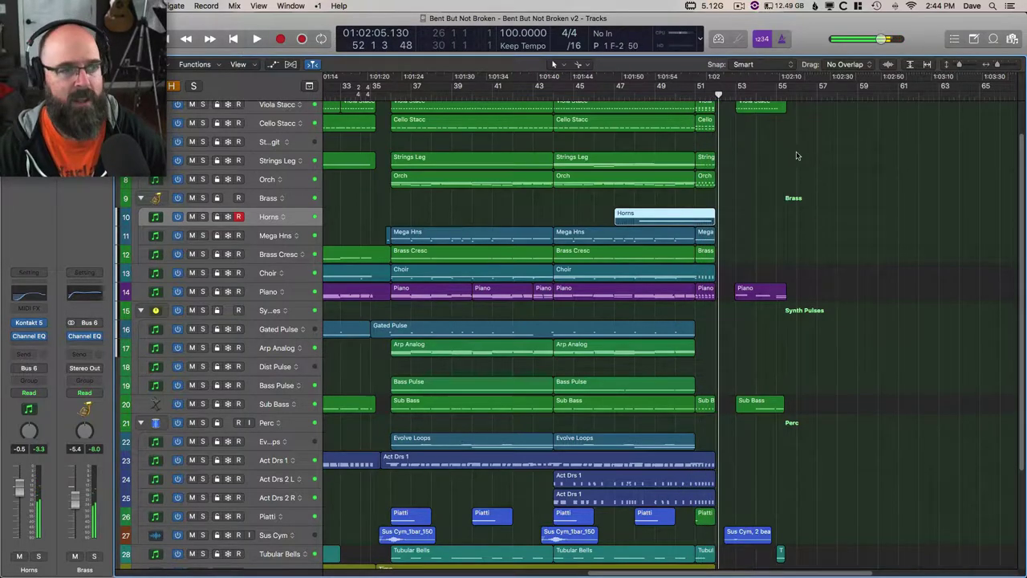
# - Zoom in on the bars around the section's ending and play the closing hits from bar 51
pyautogui.press('super+Right')
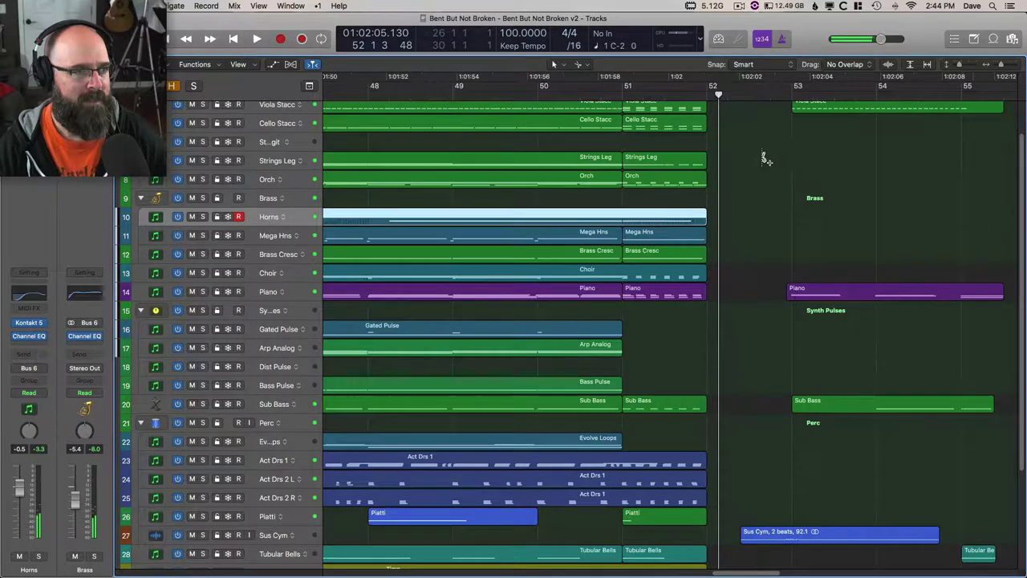
pyautogui.click(622, 96)
pyautogui.press('space')
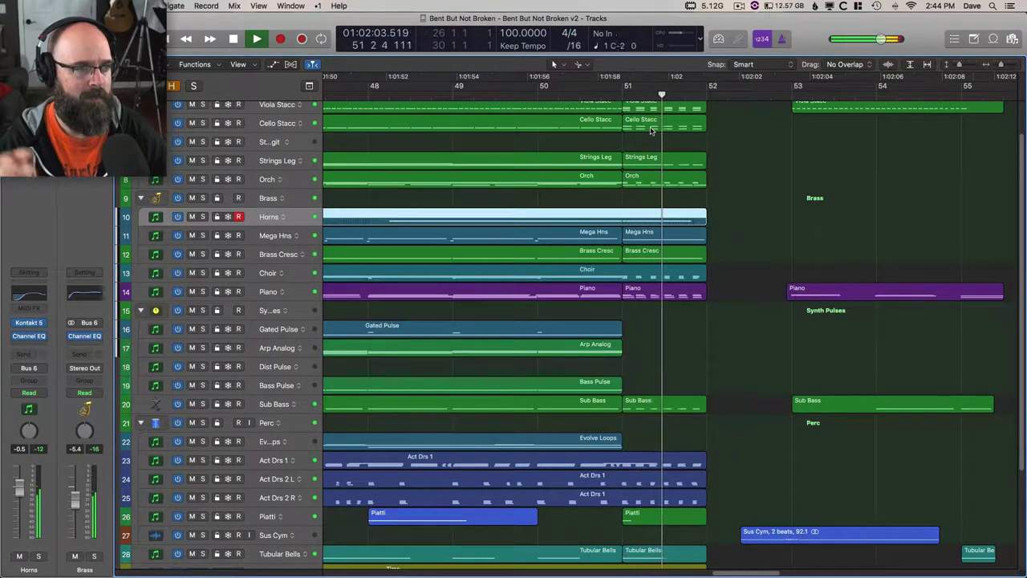
pyautogui.press('space')
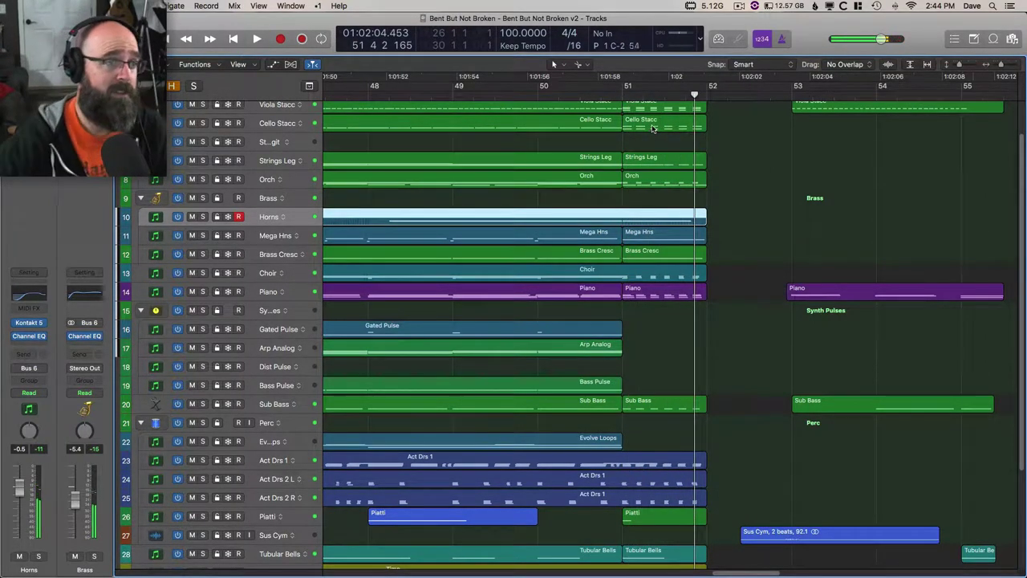
# - Enlarge the track height, select the five string and Orch regions at bar 51, and play through their ending
pyautogui.press('super+Up')
pyautogui.press('super+Up')
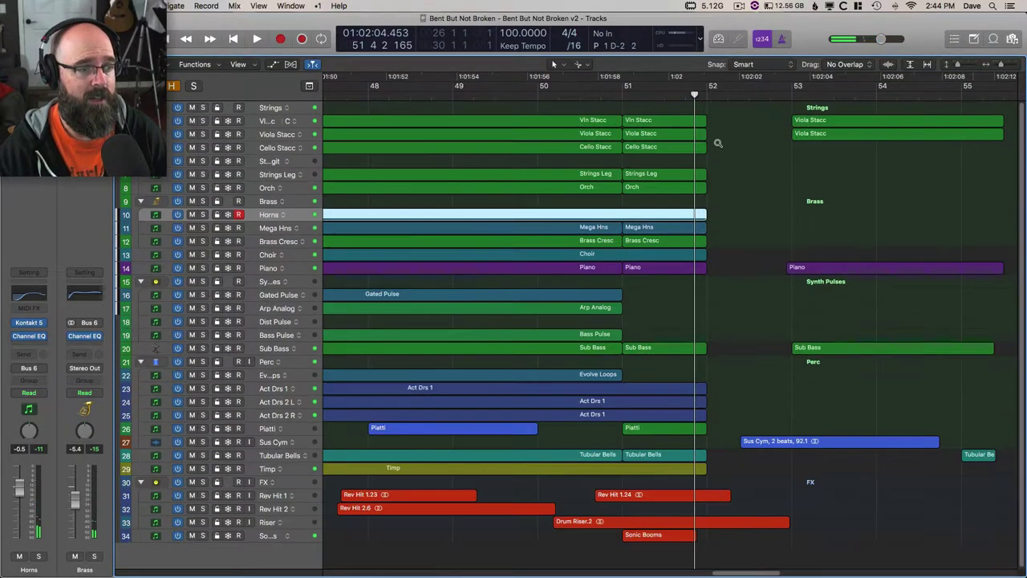
pyautogui.press('super+Down')
pyautogui.press('super+Down')
pyautogui.press('super+Down')
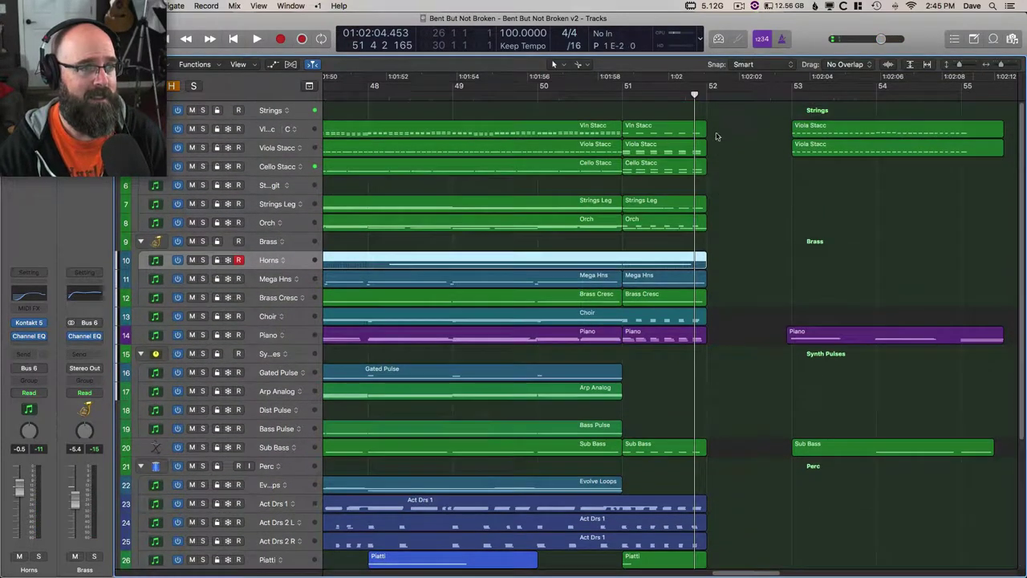
pyautogui.click(723, 164)
pyautogui.moveTo(722, 213); pyautogui.dragTo(693, 132)
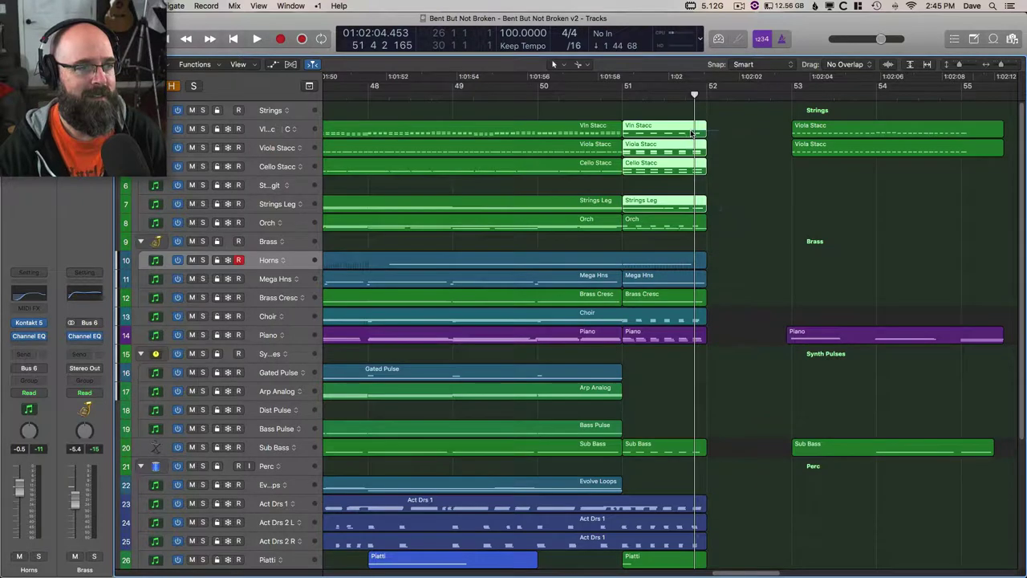
pyautogui.moveTo(717, 232); pyautogui.dragTo(717, 125)
pyautogui.hotkey('shift', 'space')
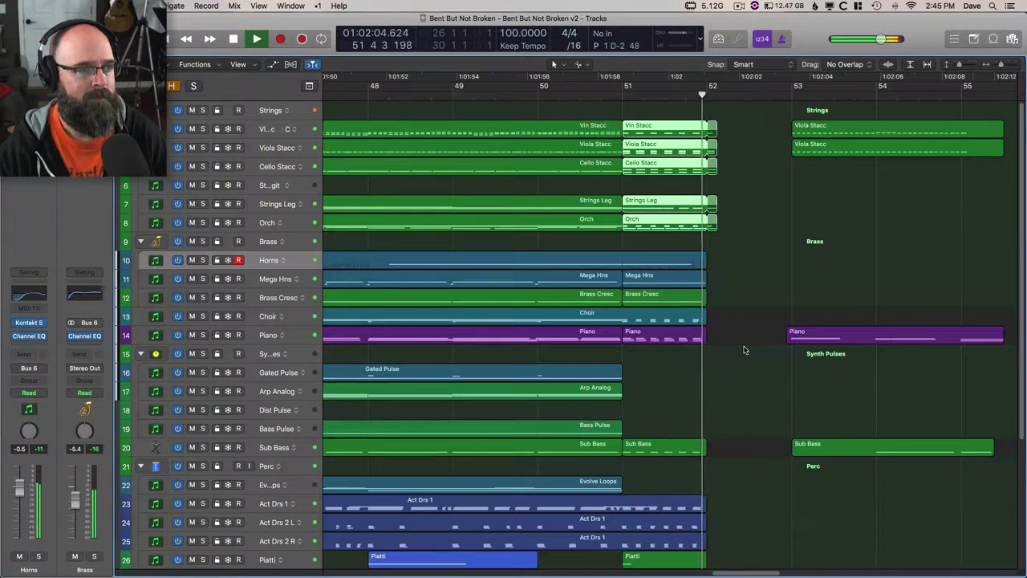
pyautogui.press('space')
pyautogui.moveTo(716, 153); pyautogui.dragTo(711, 156)
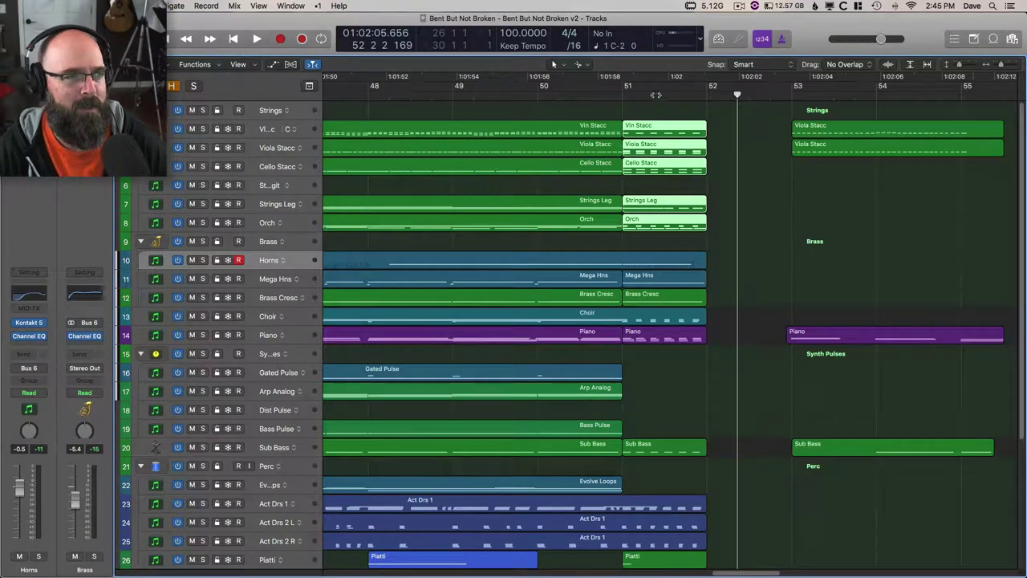
# - Show the global tracks with the tempo curve, and replay the closing hits from bar 51 into bar 53
pyautogui.doubleClick(618, 97)
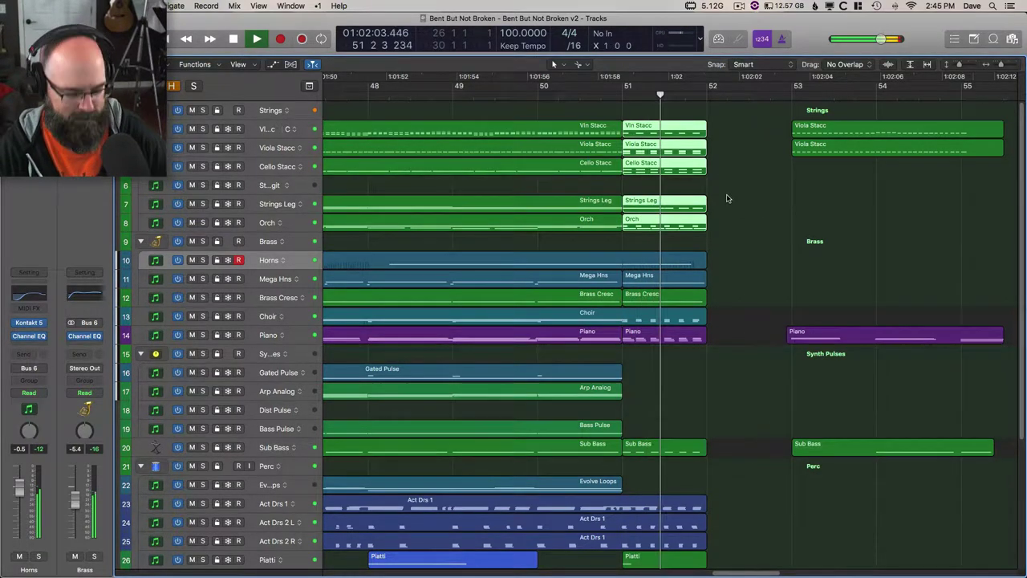
pyautogui.press('g')
pyautogui.press('super+Left')
pyautogui.press('super+Left')
pyautogui.press('super+Left')
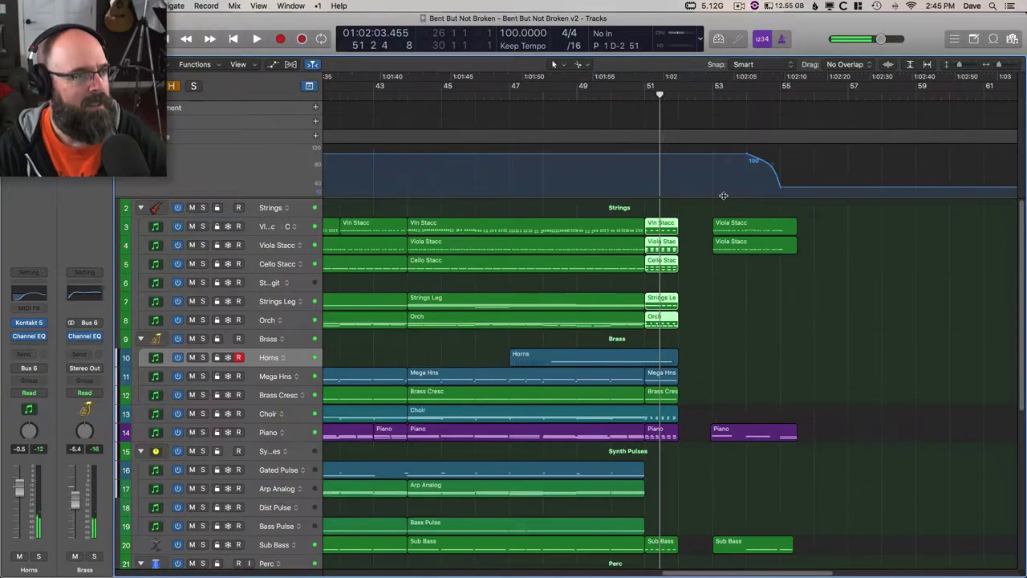
pyautogui.press('super+Right')
pyautogui.press('super+Right')
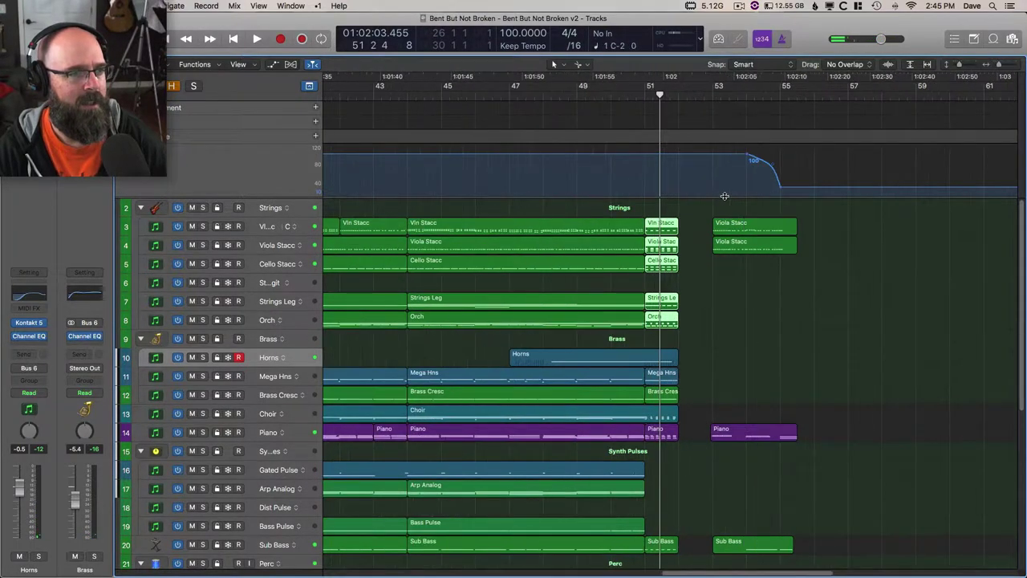
pyautogui.doubleClick(628, 107)
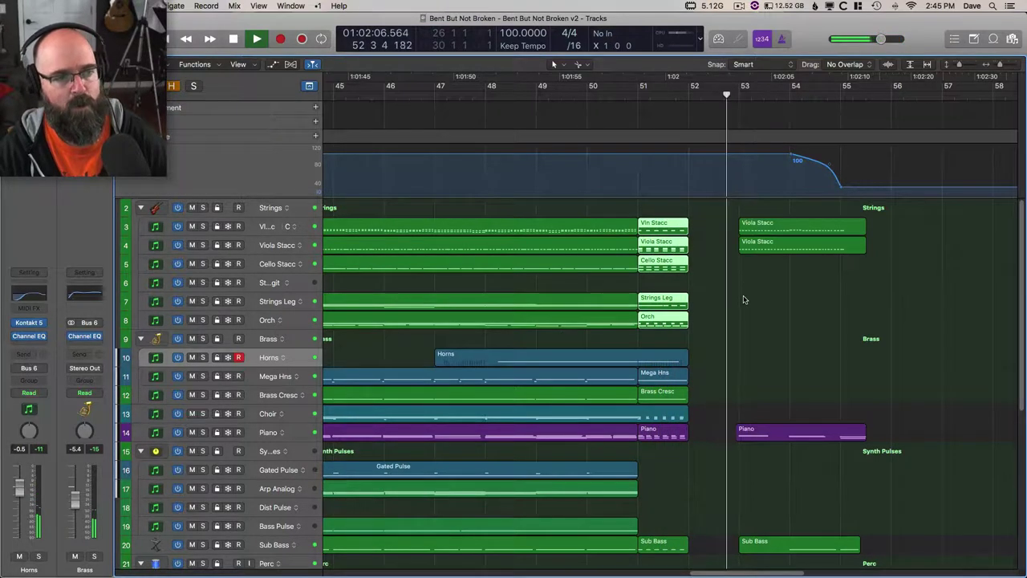
pyautogui.press('space')
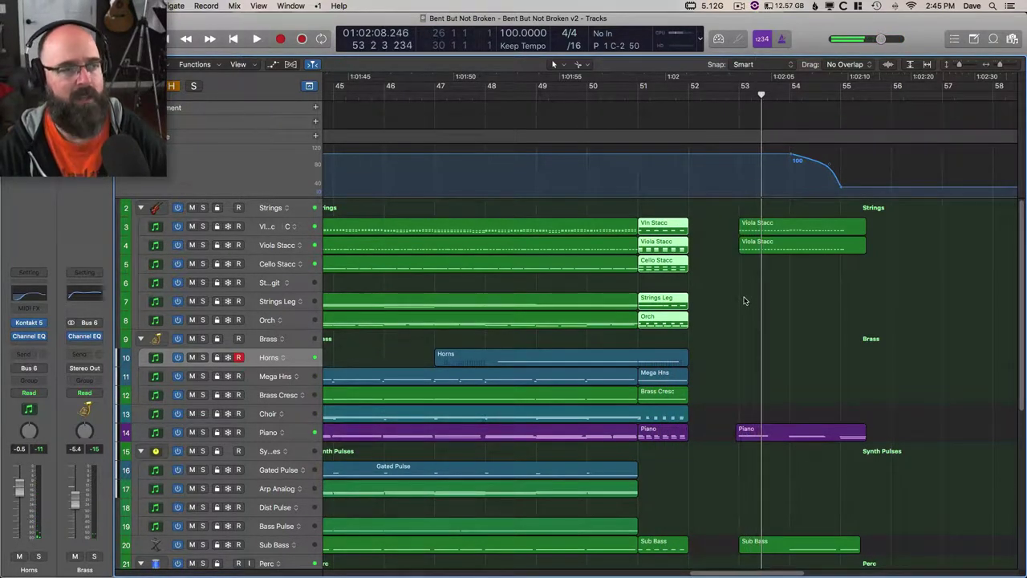
# - Play the slowing outro from bar 53, select the upper Viola Stacc region, and view the percussion tracks until playback ends
pyautogui.click(739, 105)
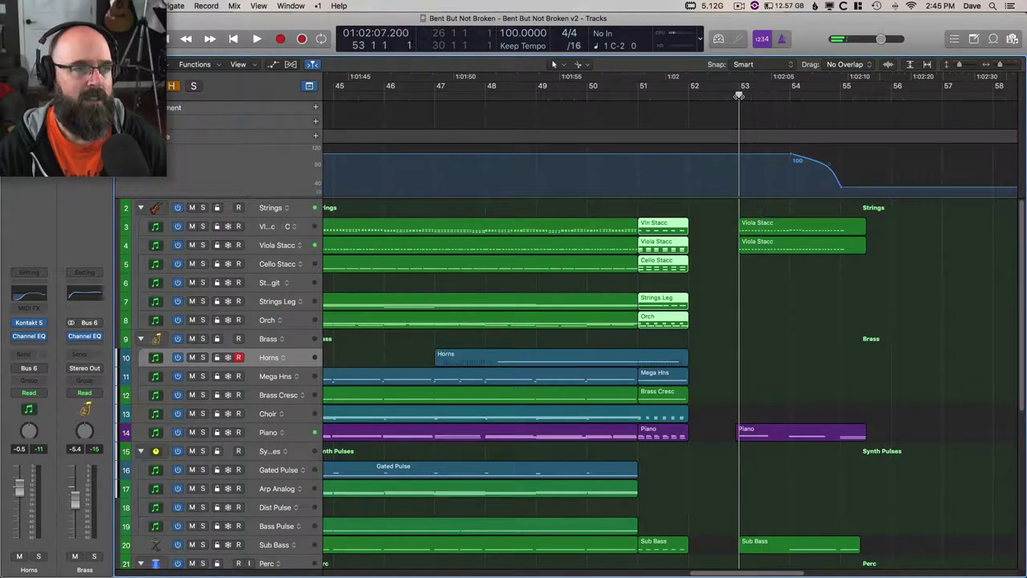
pyautogui.press('space')
pyautogui.click(773, 232)
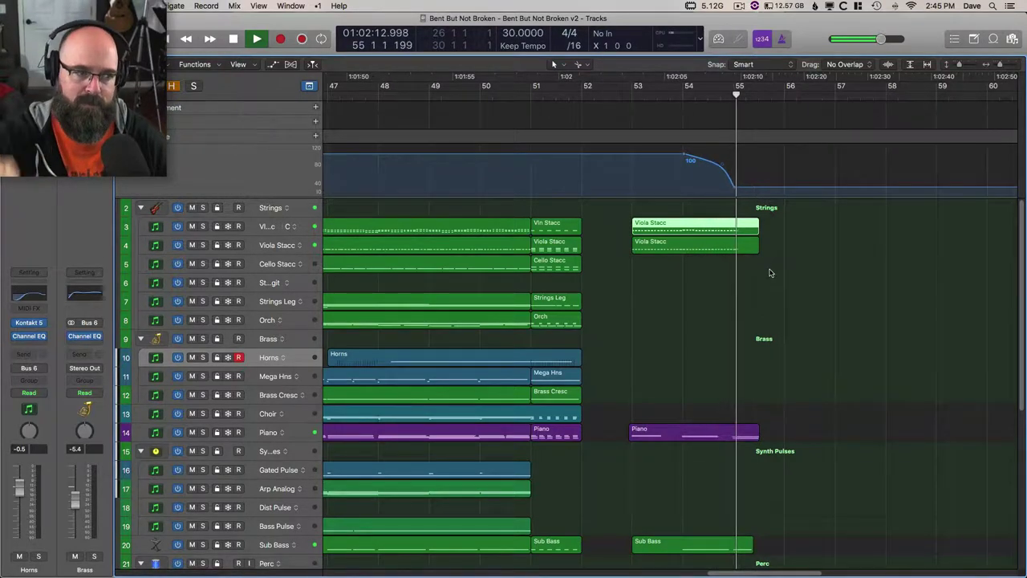
pyautogui.scroll(-6, 769, 291)
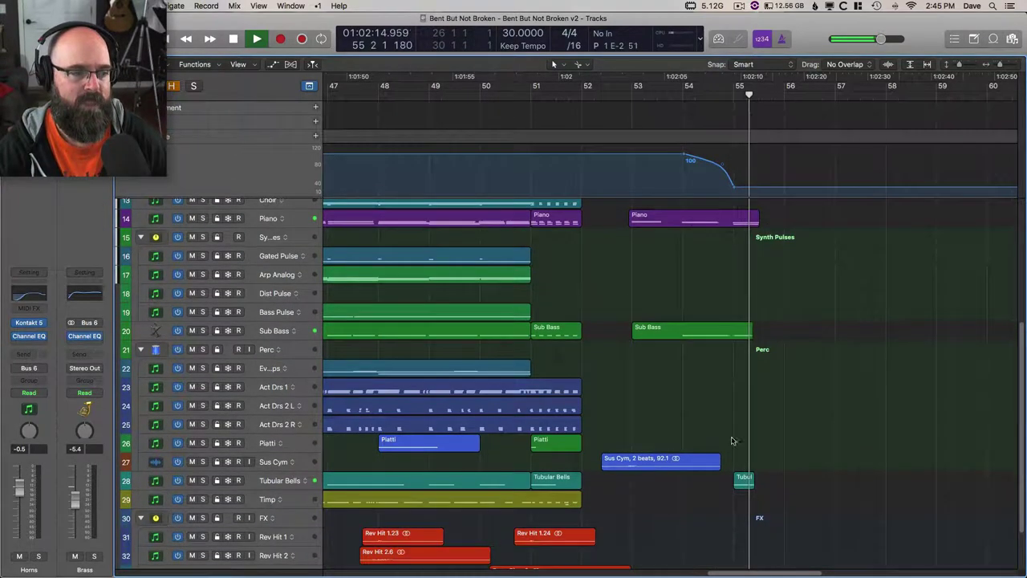
pyautogui.press('space')
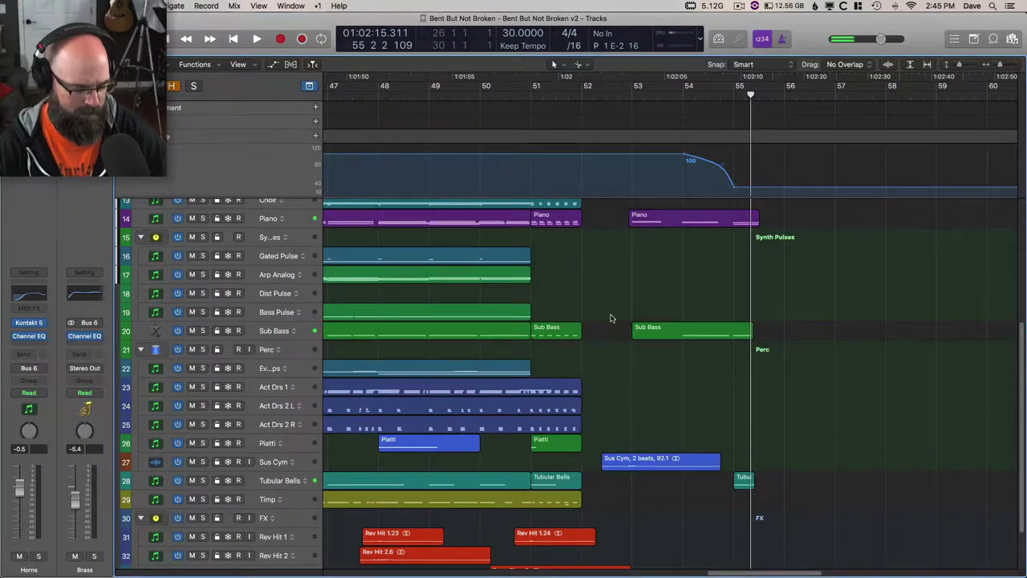
# - Hide the global tracks and fit the whole arrangement in view
pyautogui.press('g')
pyautogui.scroll(5, 606, 235)
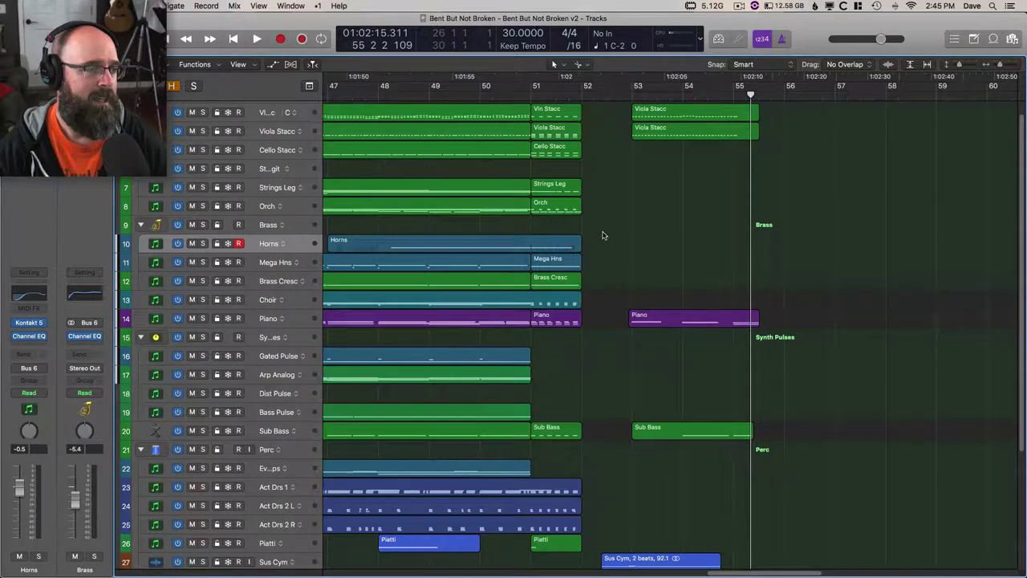
pyautogui.press('z')
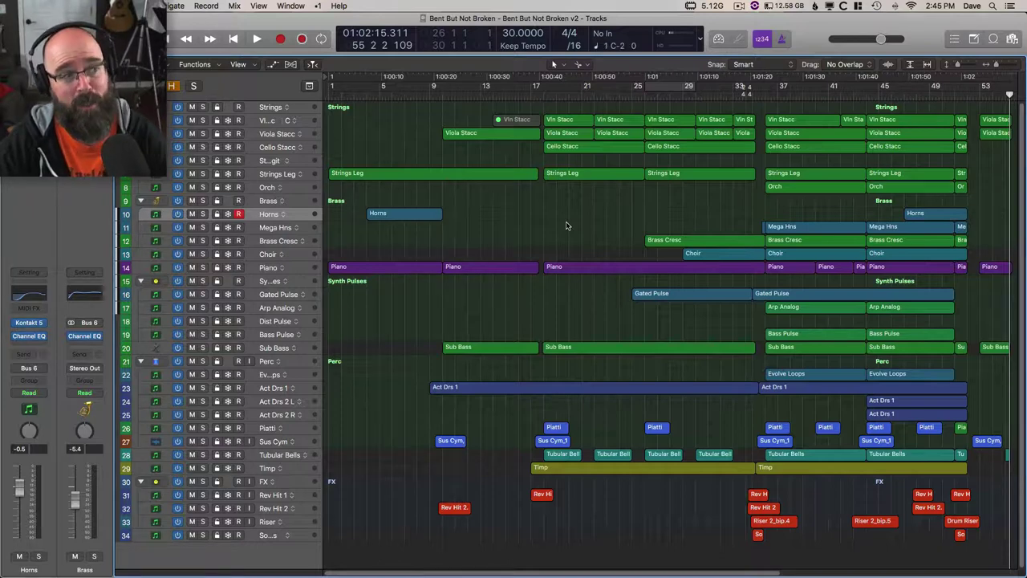
# - Play the arrangement from the beginning, jumping ahead to about bars 10, 16, 34 and 50 to review each section
pyautogui.press('Return')
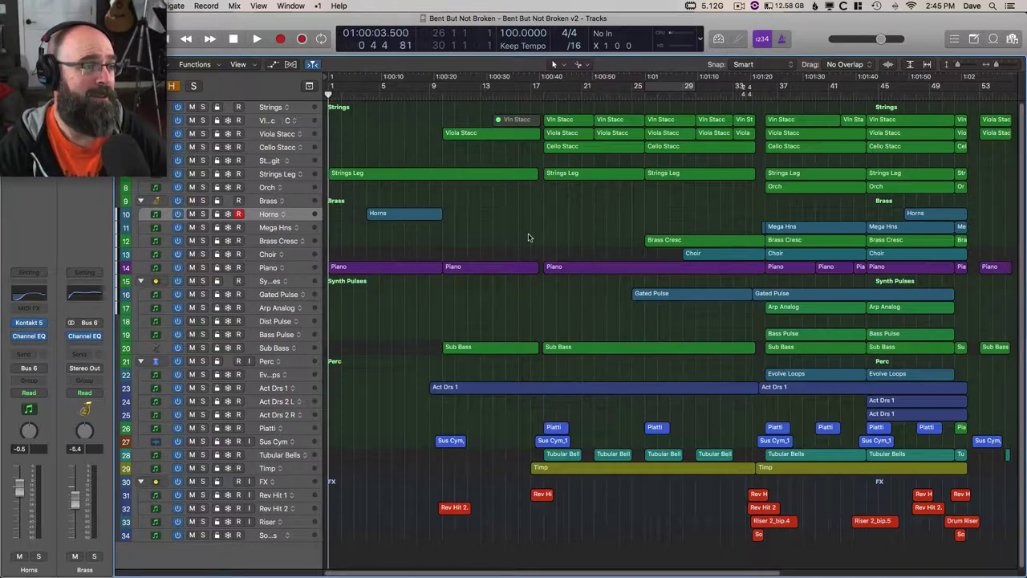
pyautogui.press('space')
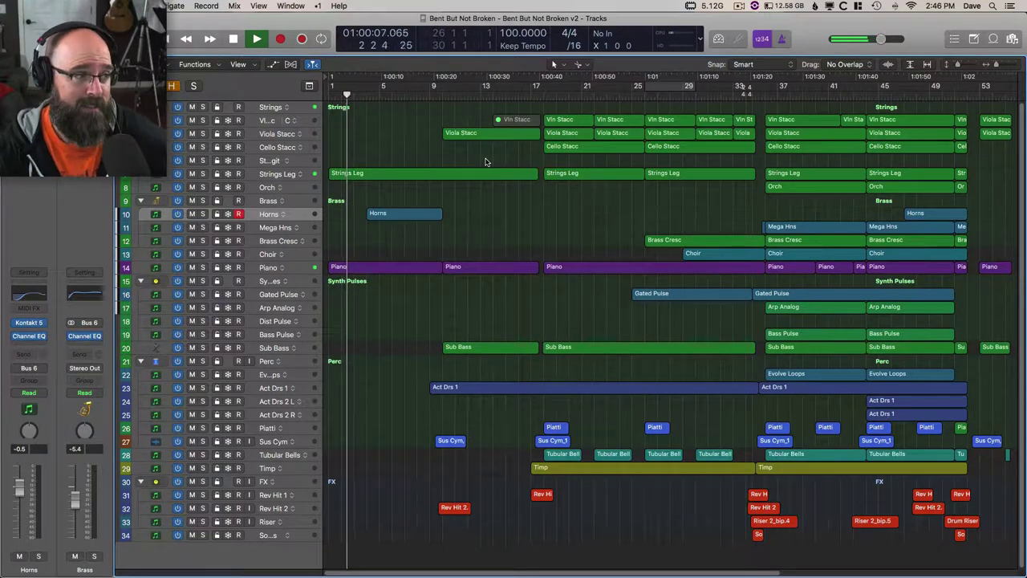
pyautogui.click(440, 94)
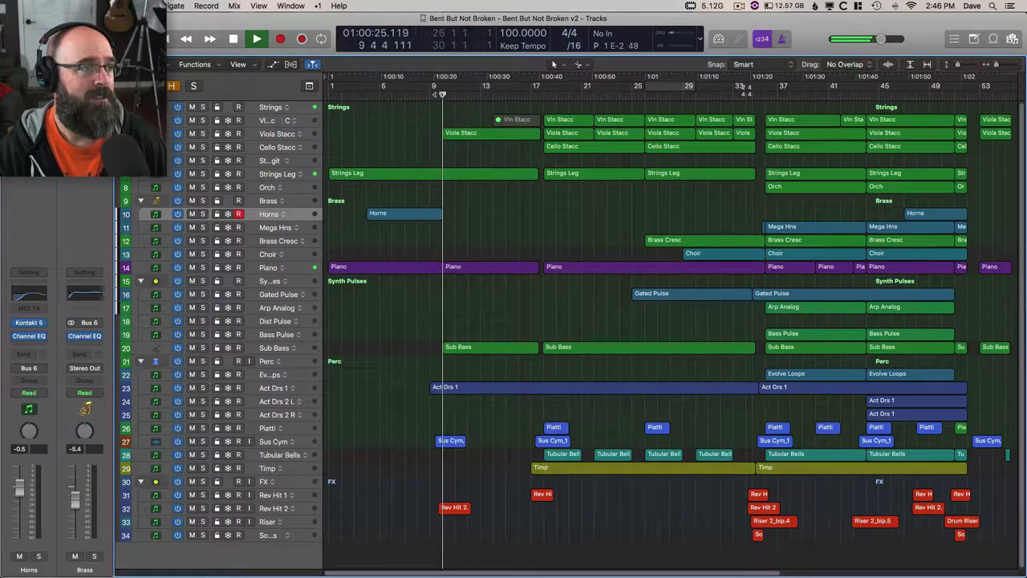
pyautogui.click(528, 98)
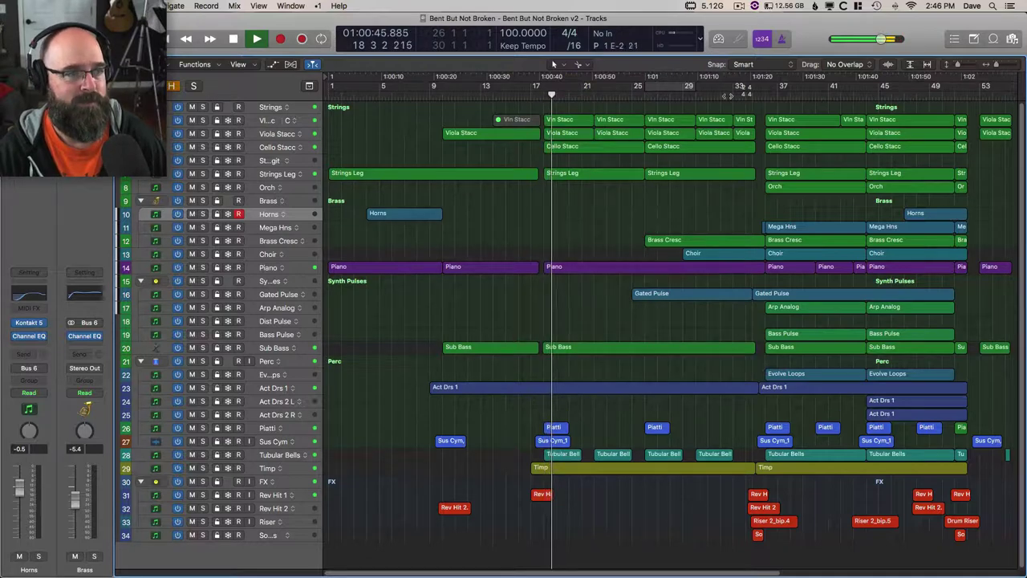
pyautogui.click(747, 96)
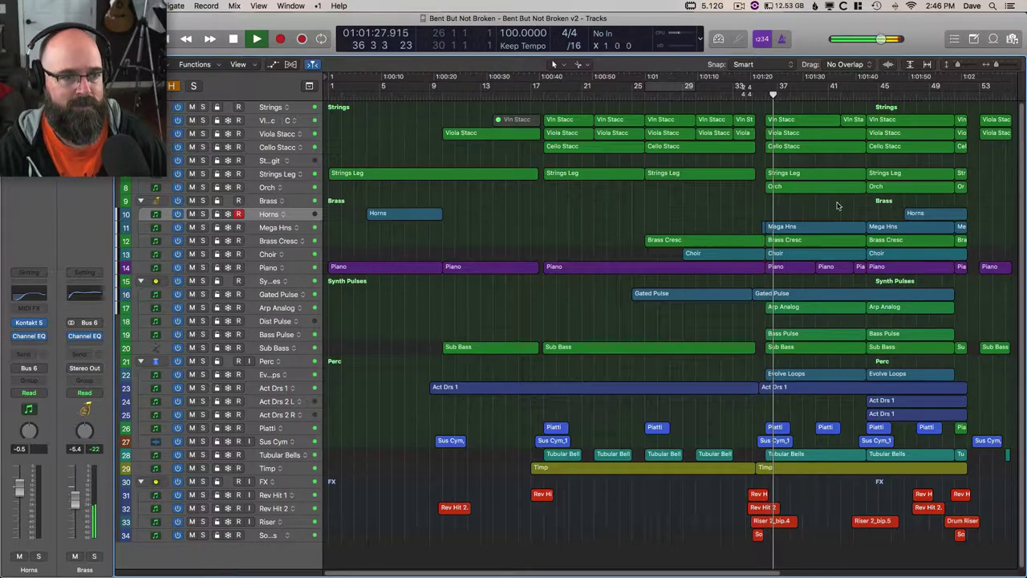
pyautogui.click(954, 80)
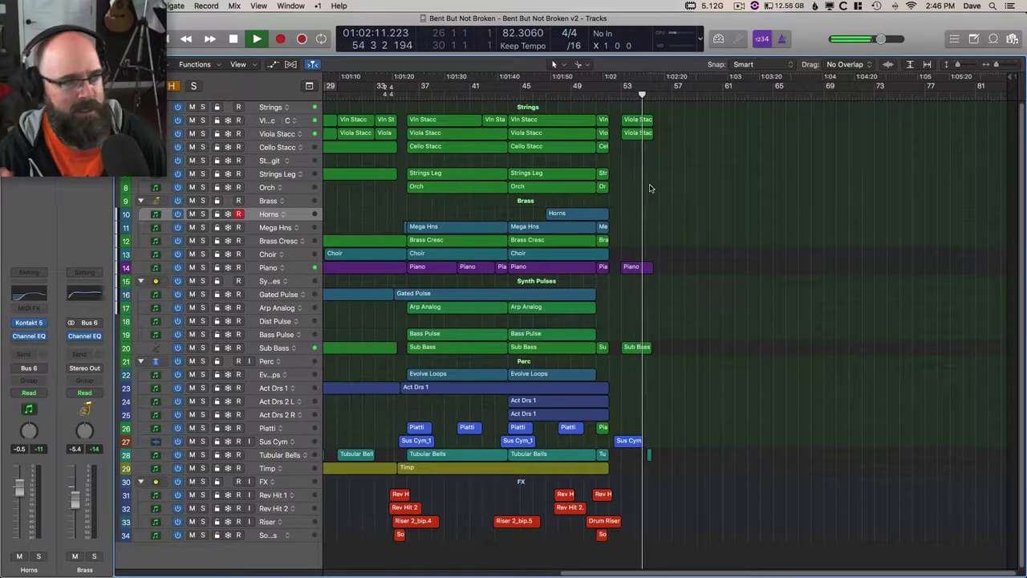
# - Stop playback after the outro, select all regions, and bring the arrangement back into view from bar 1
pyautogui.press('space')
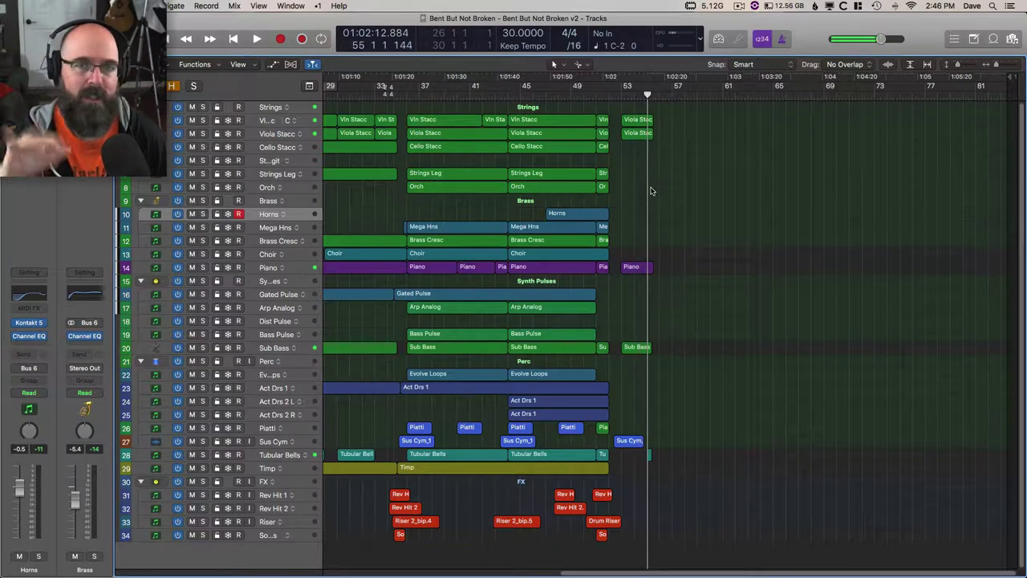
pyautogui.press('super+a')
pyautogui.hscroll(-10, 651, 191)
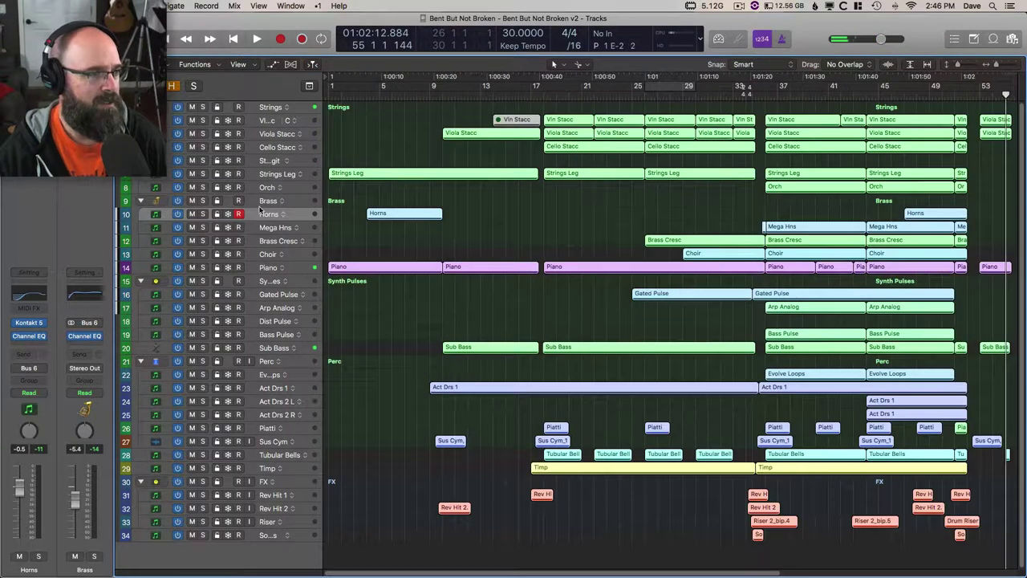
# - Select the Brass track, open Ozone 8 on the Output channel, and show its Maximizer module
pyautogui.click(265, 201)
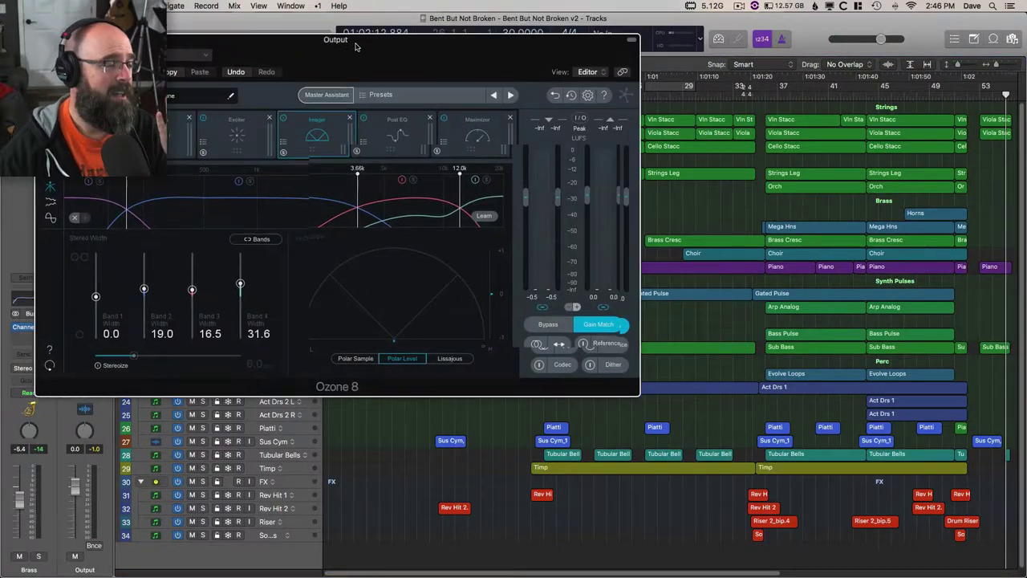
pyautogui.moveTo(469, 42); pyautogui.dragTo(491, 84)
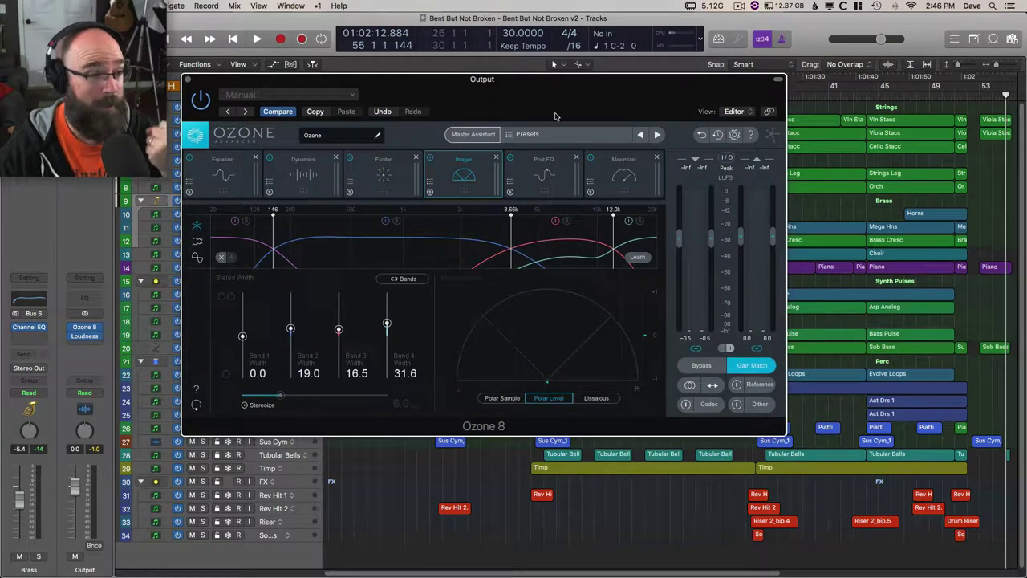
pyautogui.click(619, 184)
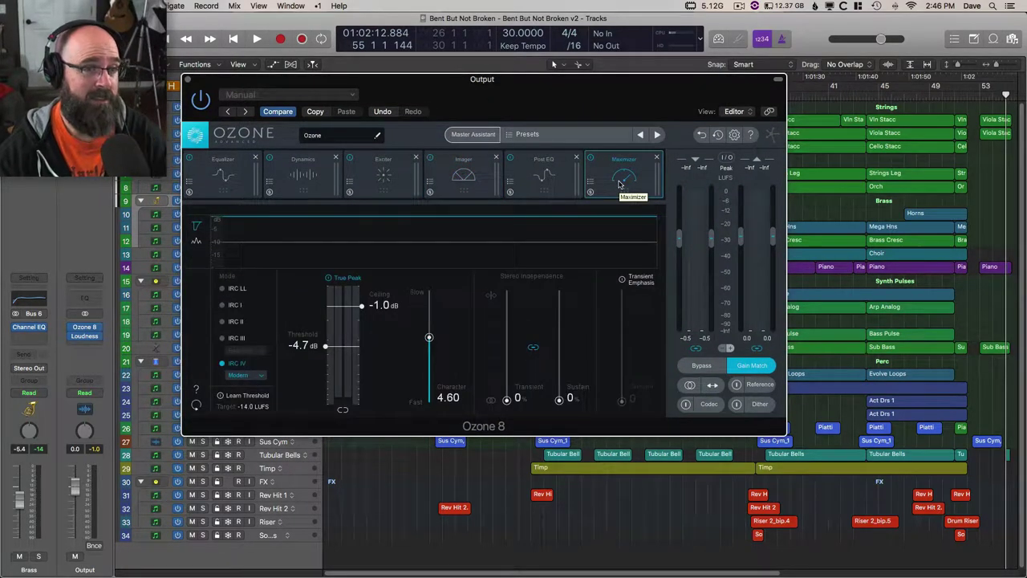
# - Play the climax from about bar 44 with the Maximizer showing, then replay it with the Ozone window closed and stop playback
pyautogui.click(863, 97)
pyautogui.press('space')
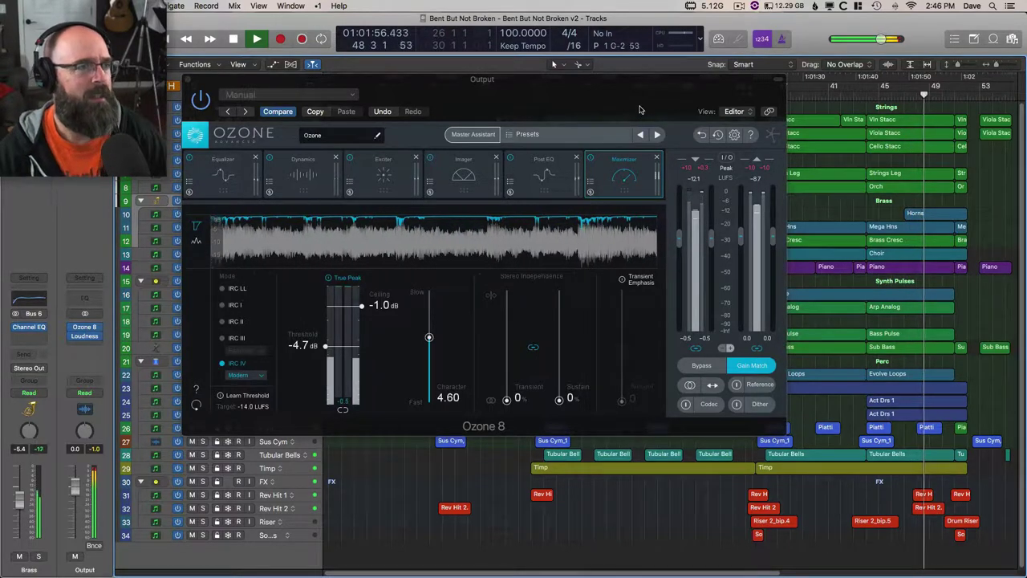
pyautogui.click(867, 95)
pyautogui.press('space')
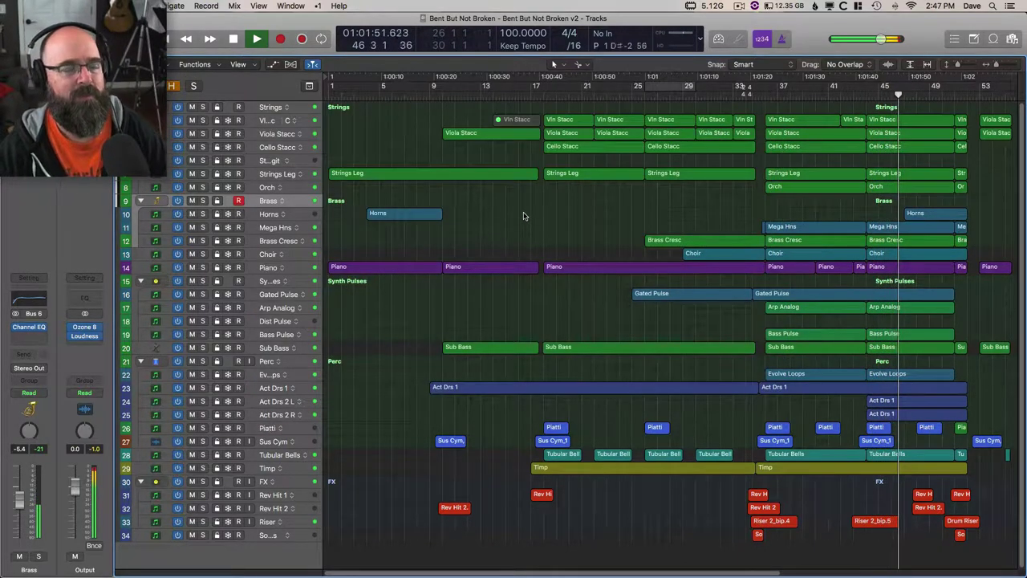
pyautogui.press('space')
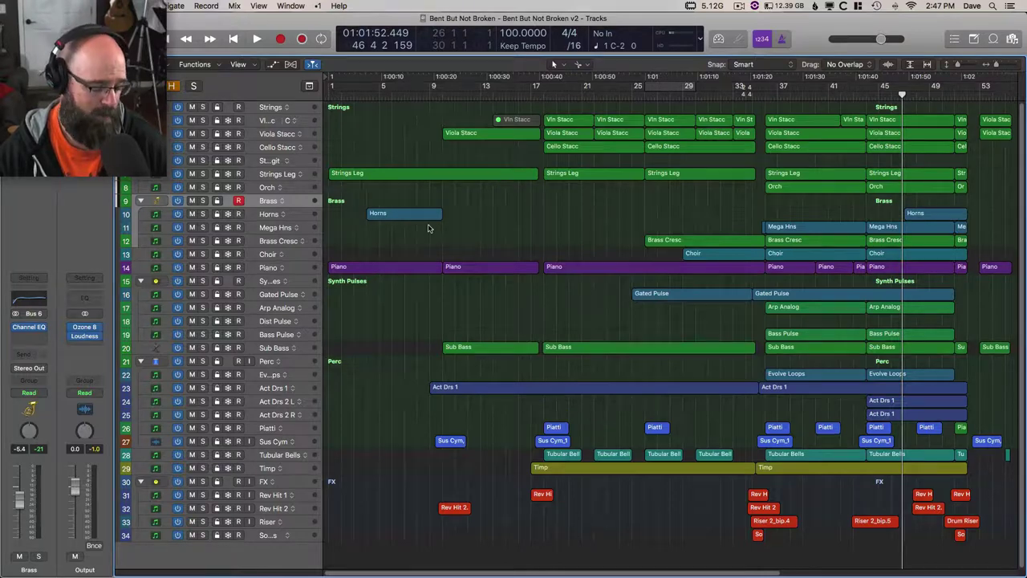
# - Open the Mixer in its own window, enlarge it to fill the screen, and view the channel strips through to the Output and Master
pyautogui.press('super+2')
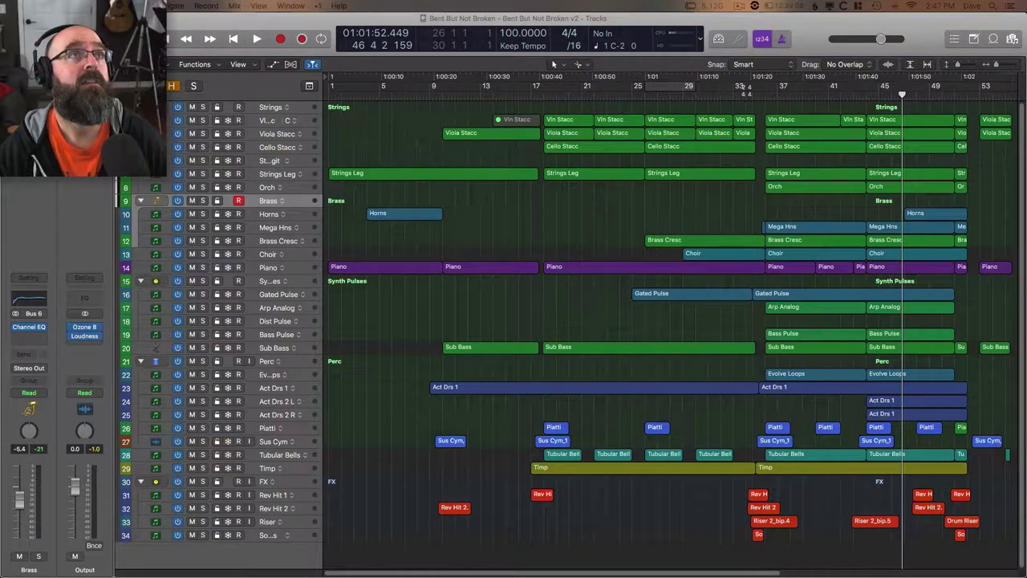
pyautogui.press('super+2')
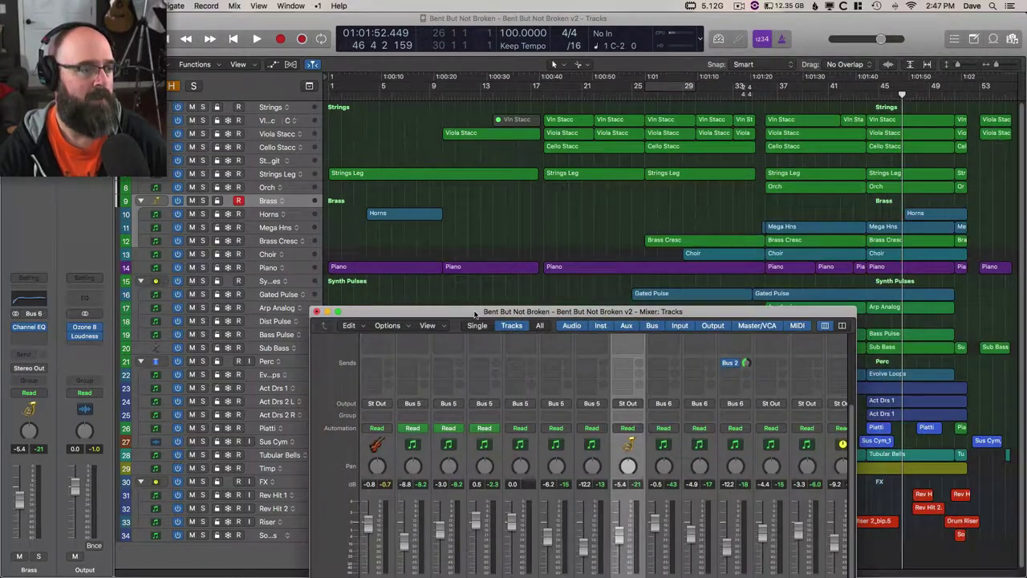
pyautogui.doubleClick(665, 375)
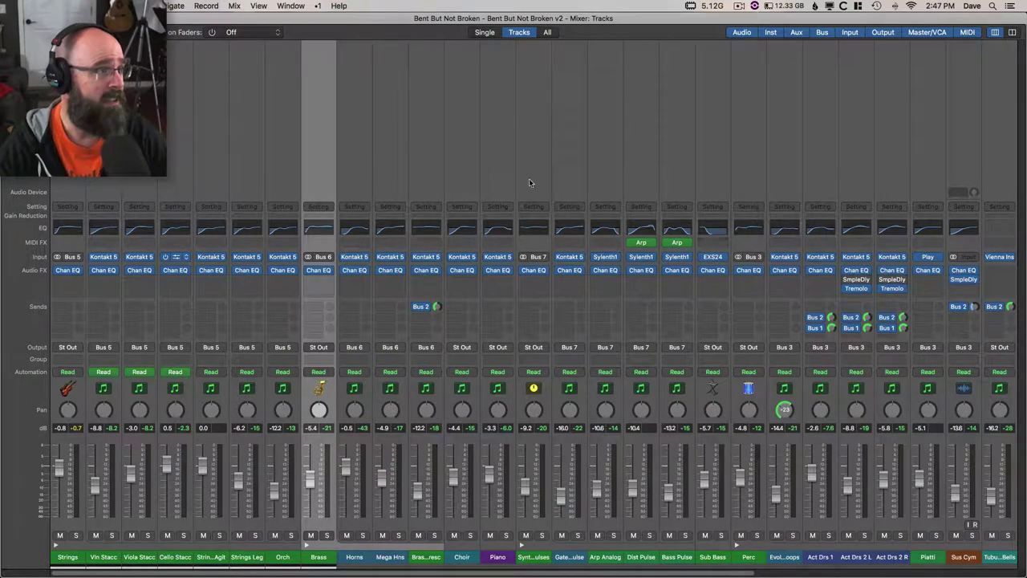
pyautogui.hscroll(10, 473, 329)
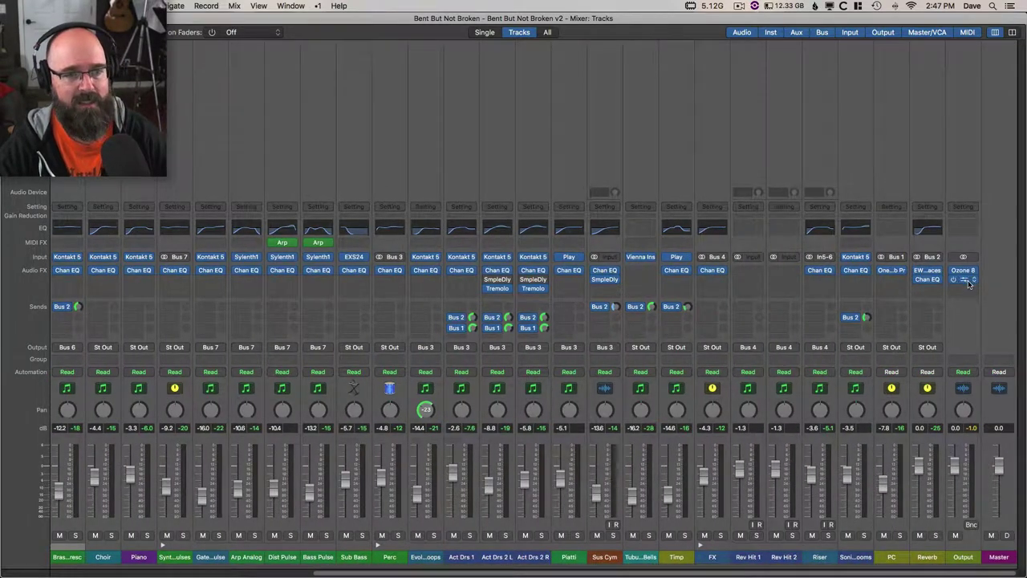
# - Open and close Ozone 8 on the Output channel, view the strings and brass channel strips, and close the Mixer window
pyautogui.moveTo(965, 272)
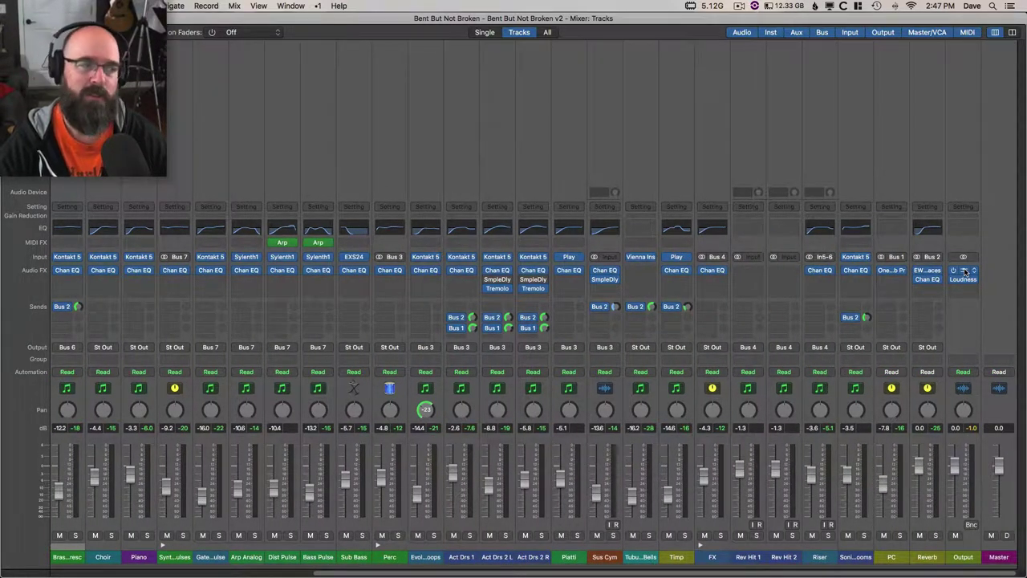
pyautogui.click(965, 272)
pyautogui.click(192, 81)
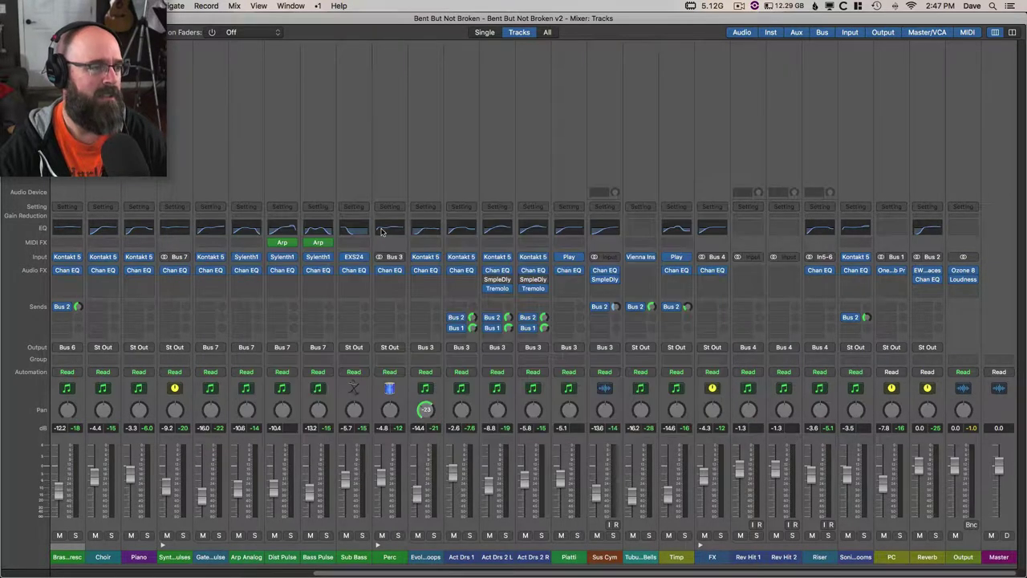
pyautogui.hscroll(-10, 356, 246)
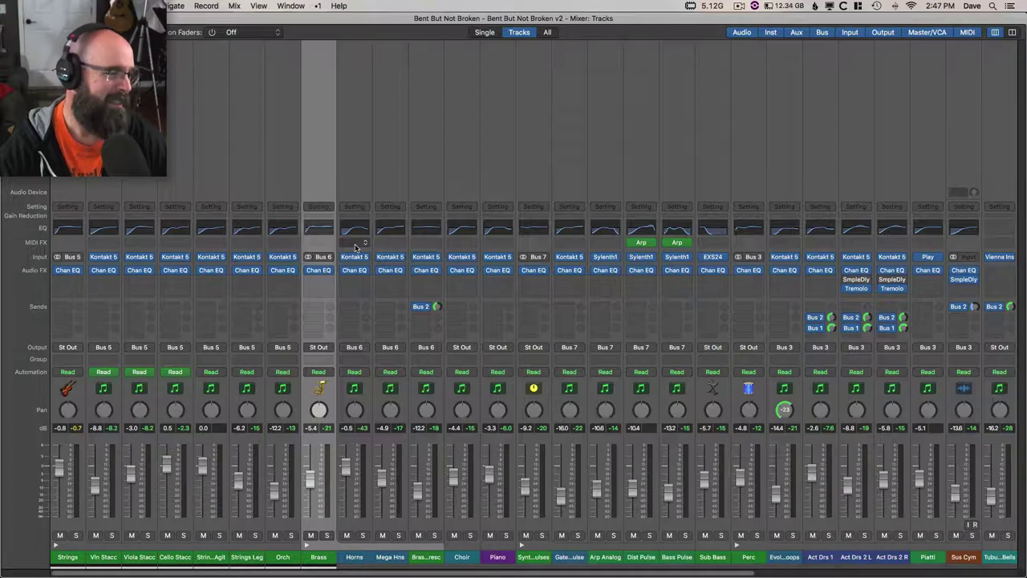
pyautogui.press('super+w')
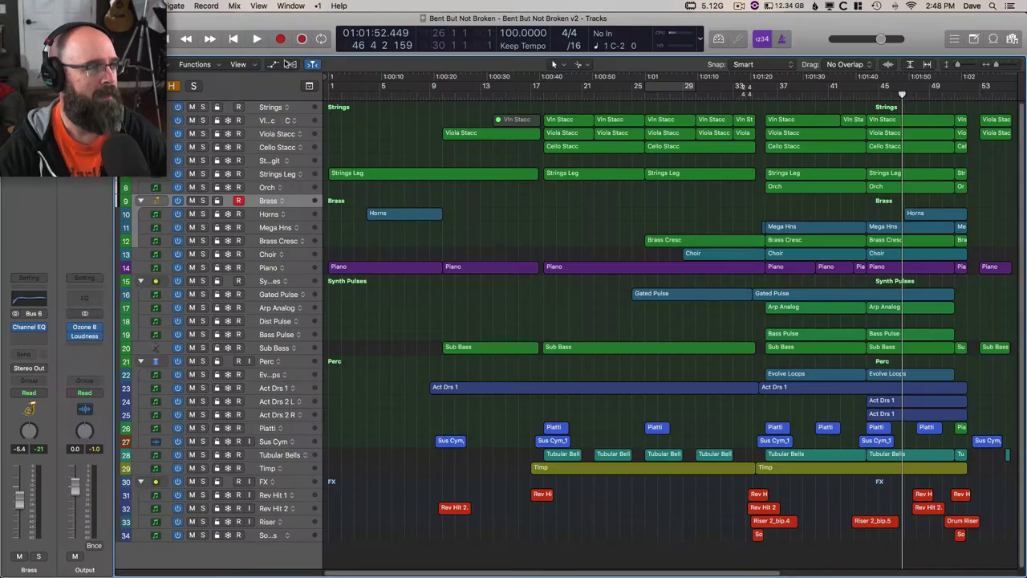